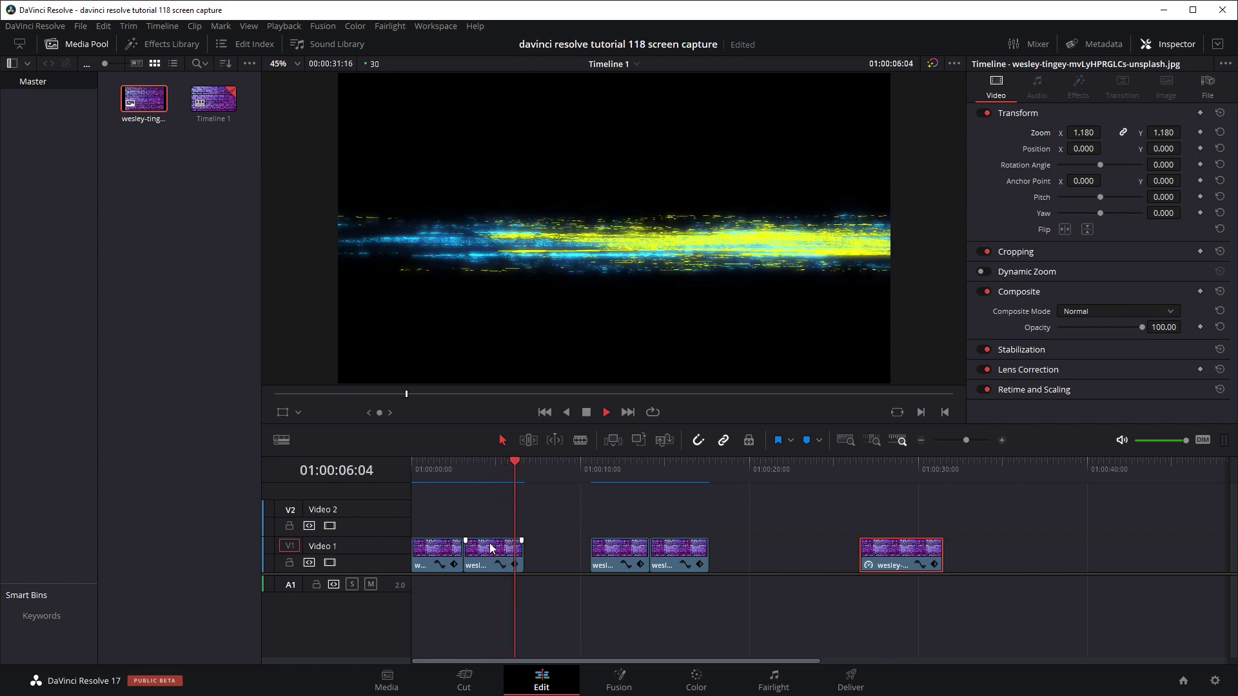
Step: Replay the title preview from the start of the timeline
left_click(427, 462)
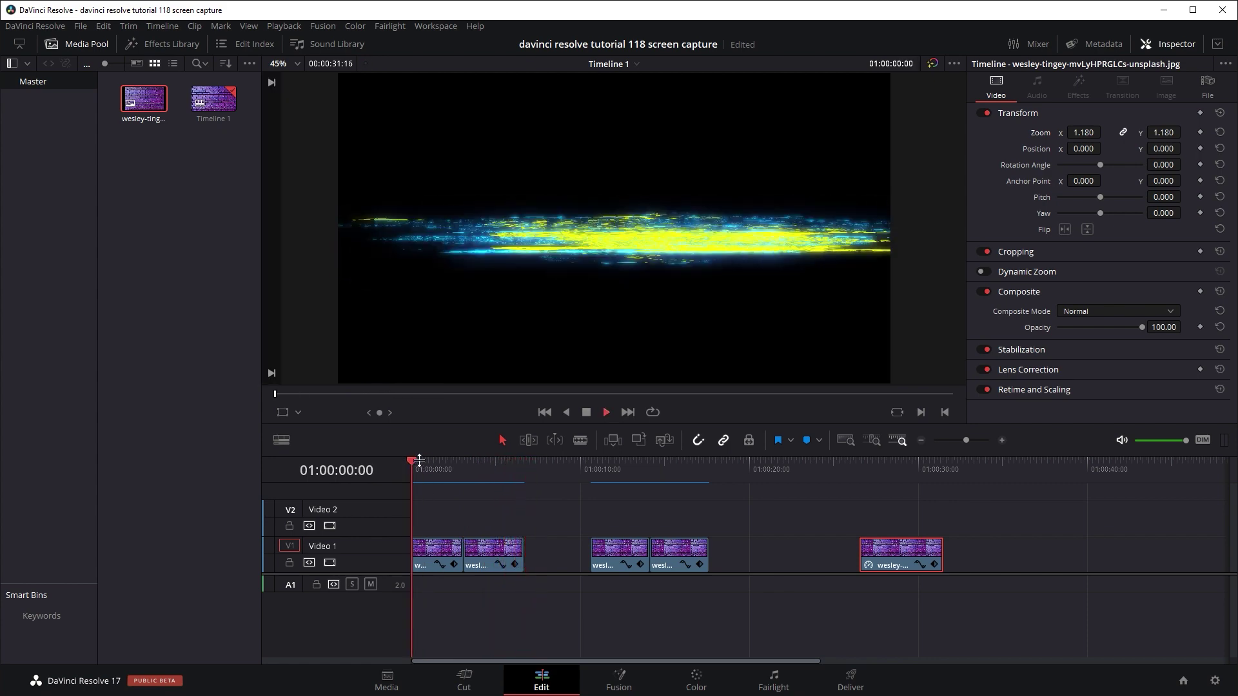
key("space")
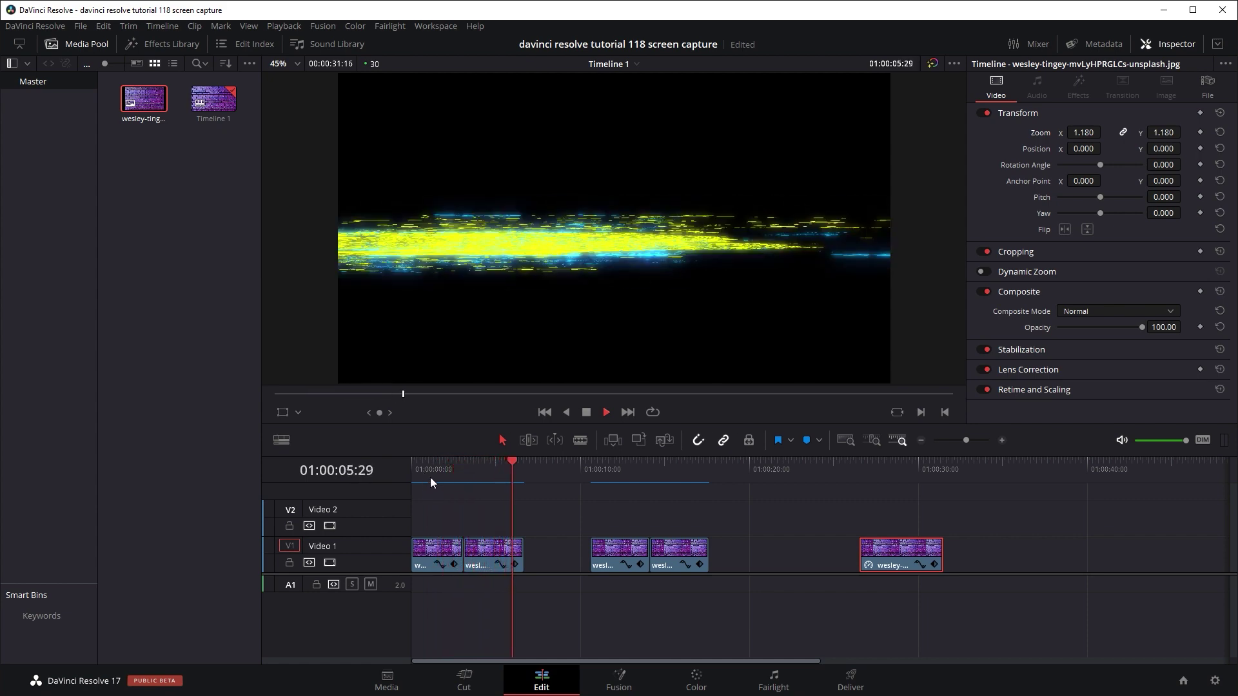
left_click(419, 465)
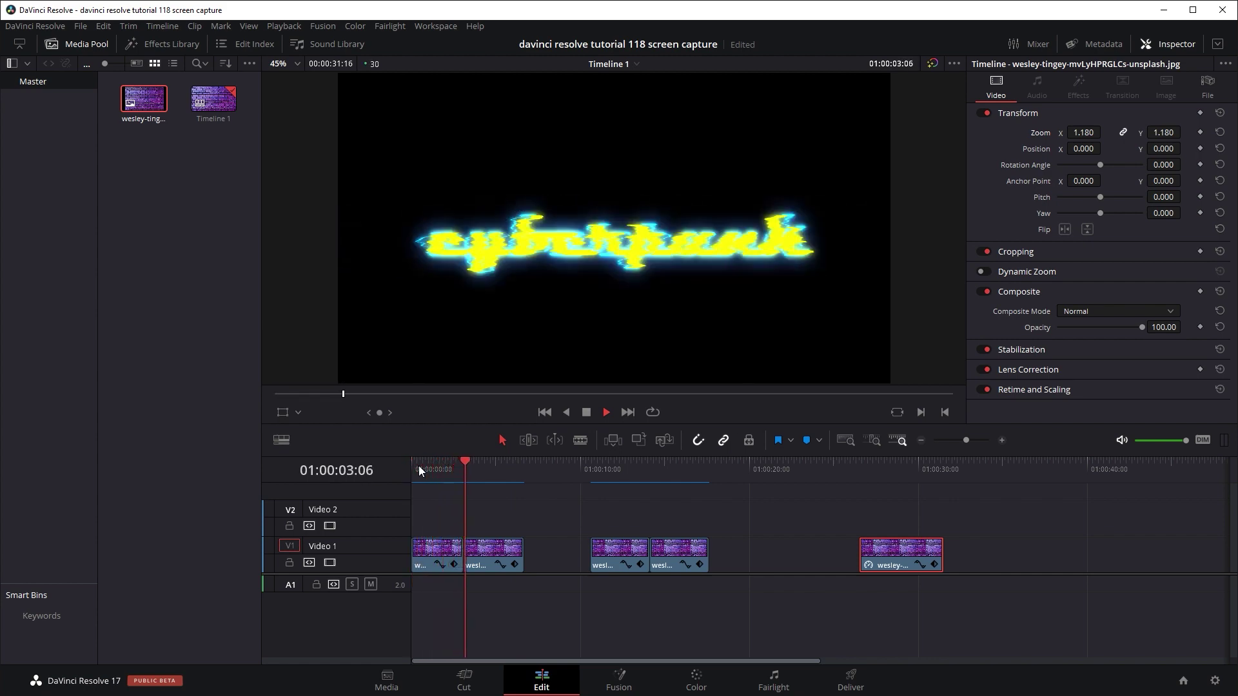
left_click_drag(440, 472, 385, 458)
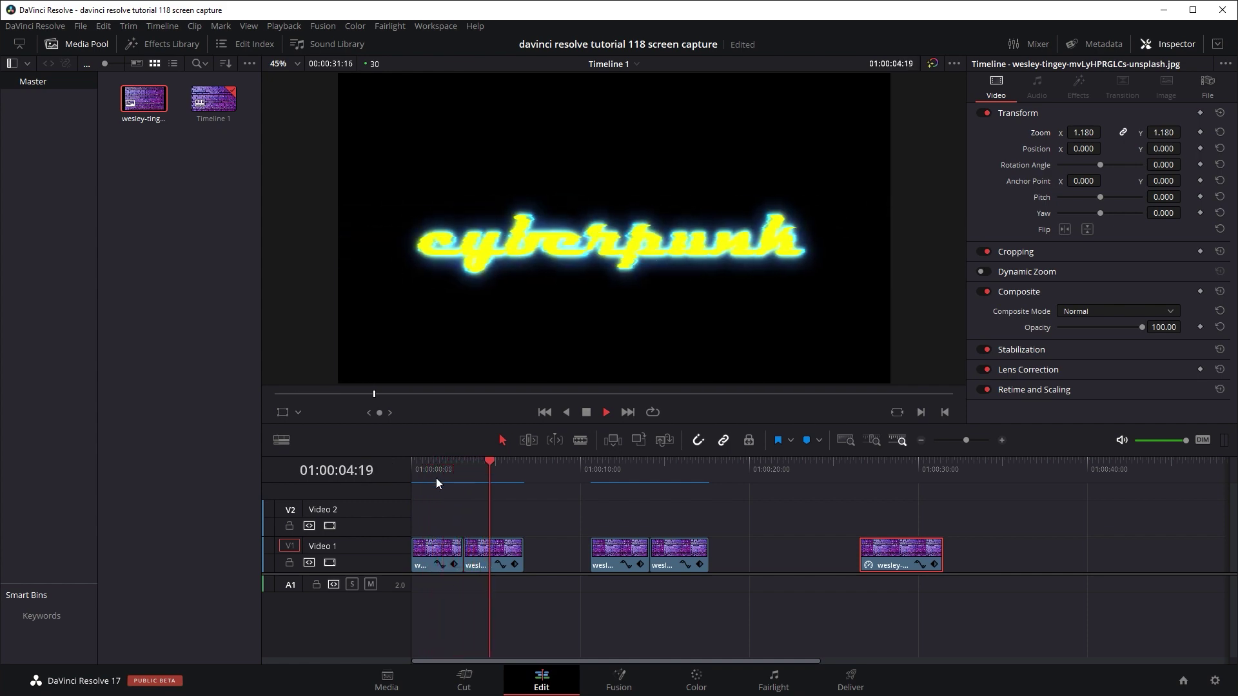
left_click(417, 459)
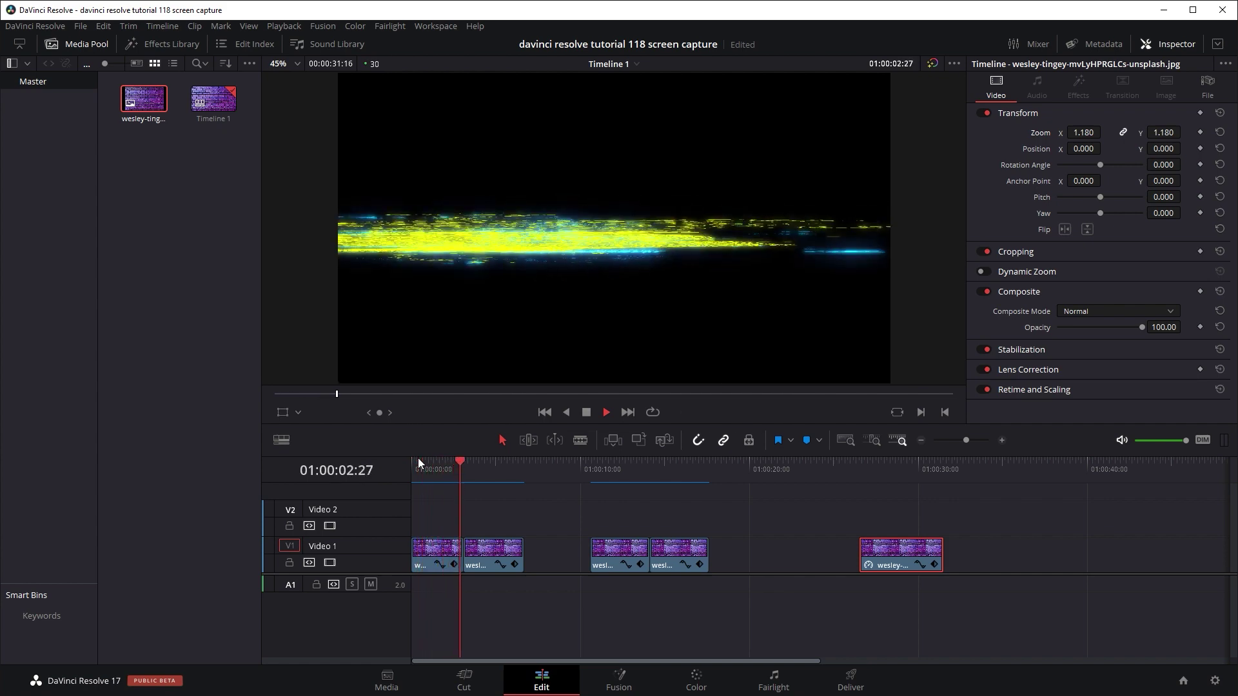
left_click_drag(451, 475, 414, 465)
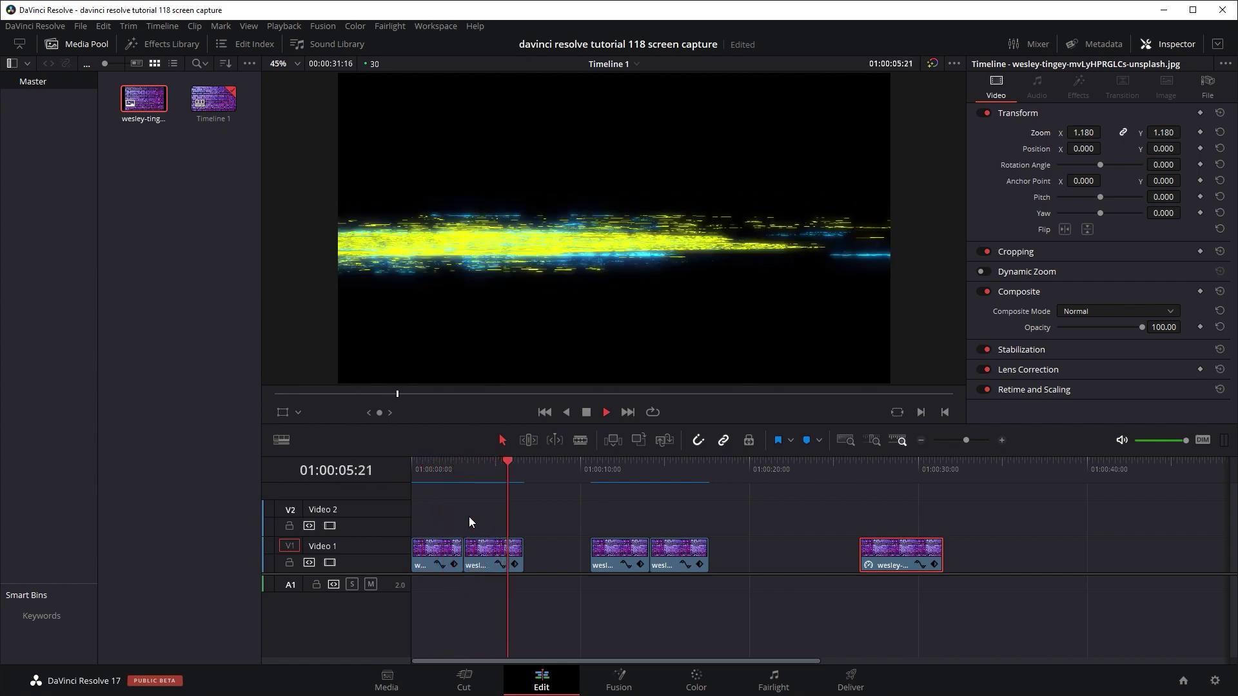
Step: Move the playhead to the brick-wall clip near 01:00:27 and open it in Fusion
left_click(544, 545)
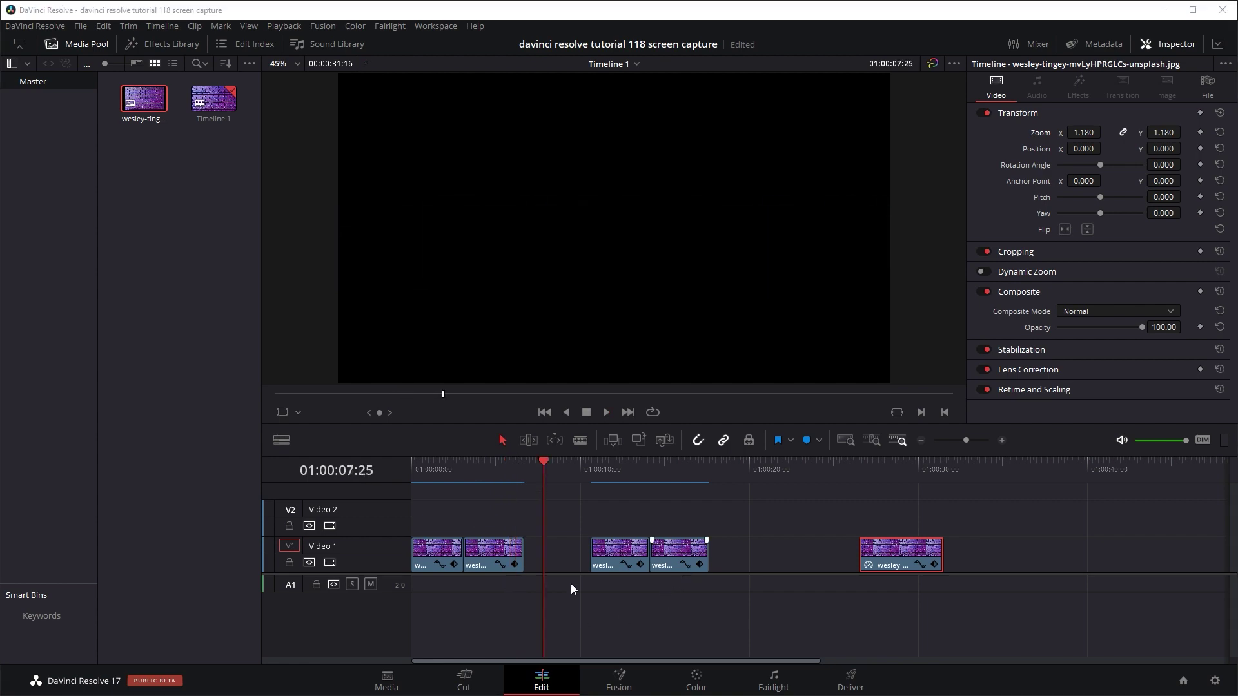
left_click_drag(833, 467, 876, 466)
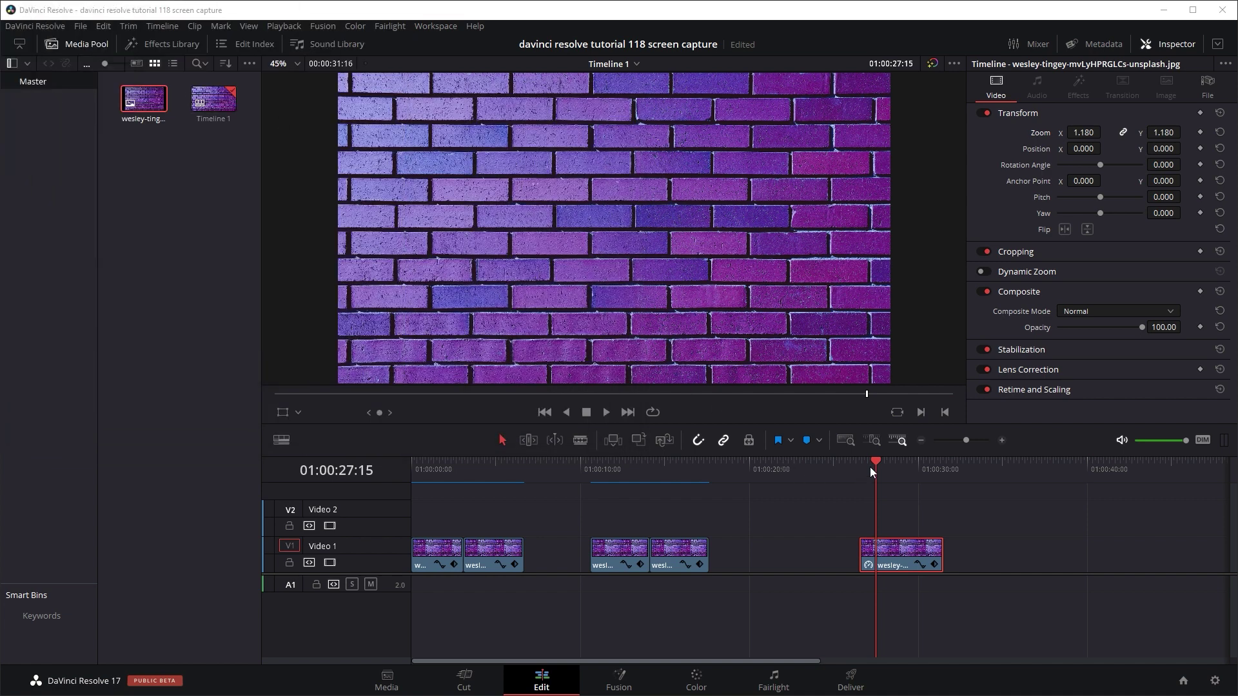
left_click_drag(871, 472, 879, 459)
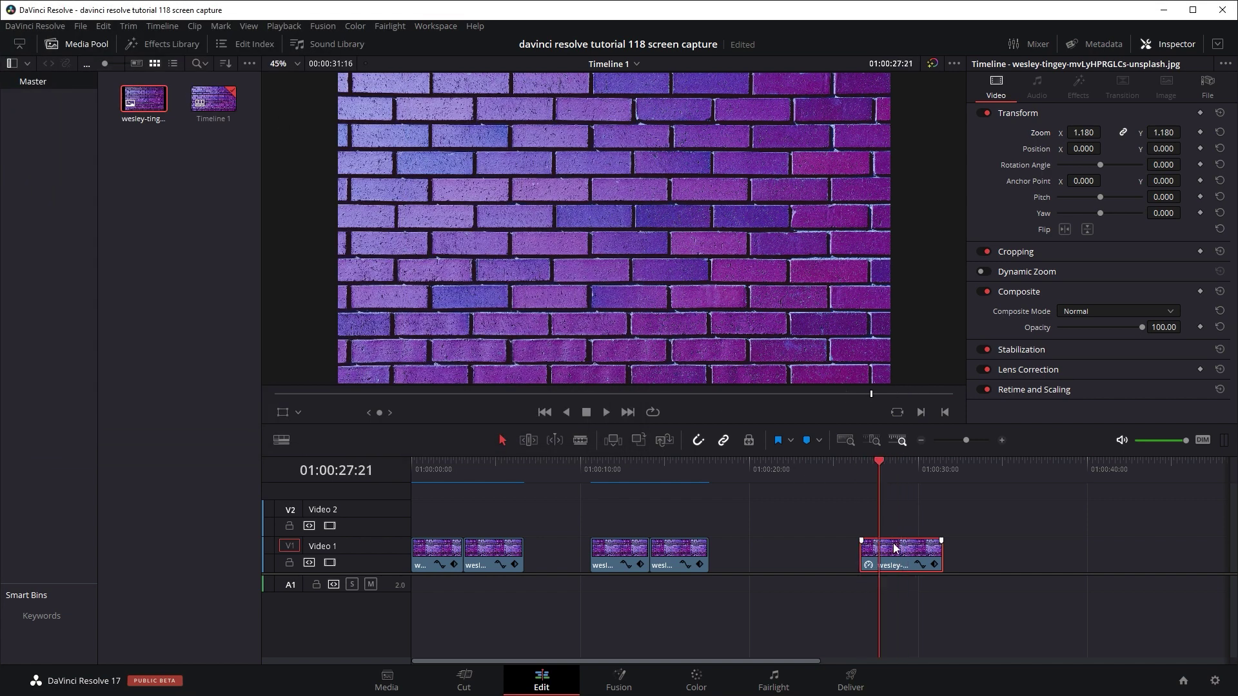
left_click(619, 673)
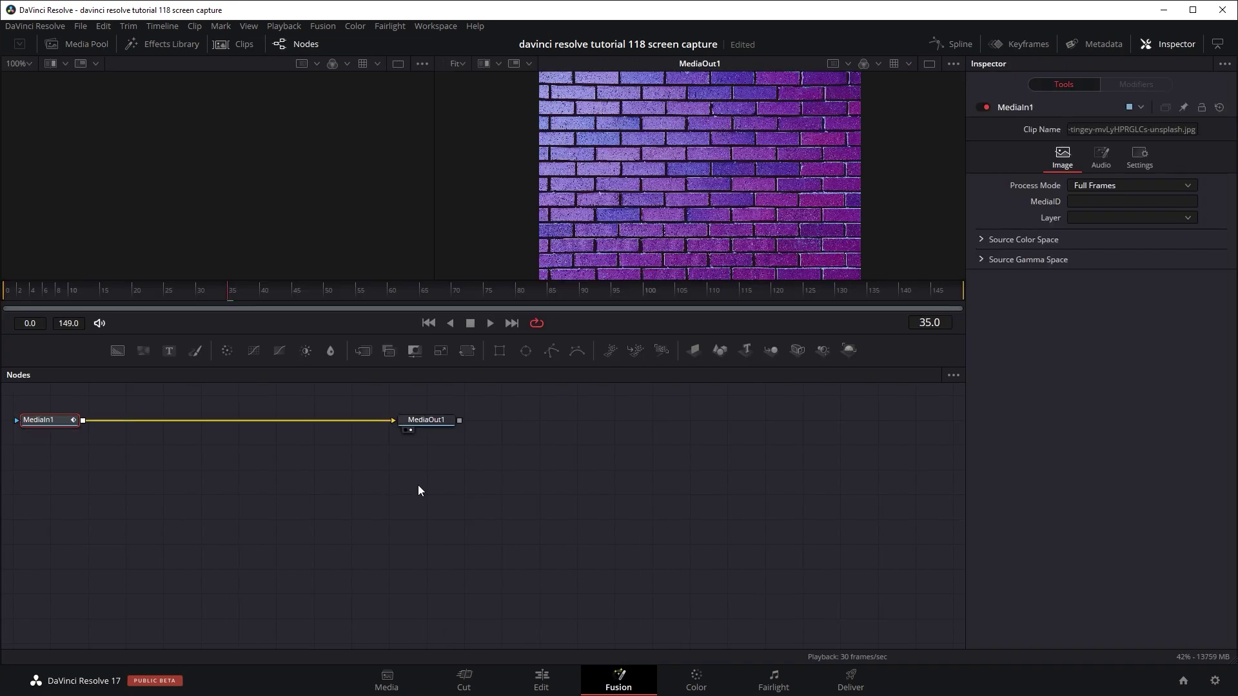
Step: Import the saved glowing-text node setting file into the composition
left_click_drag(431, 422, 519, 420)
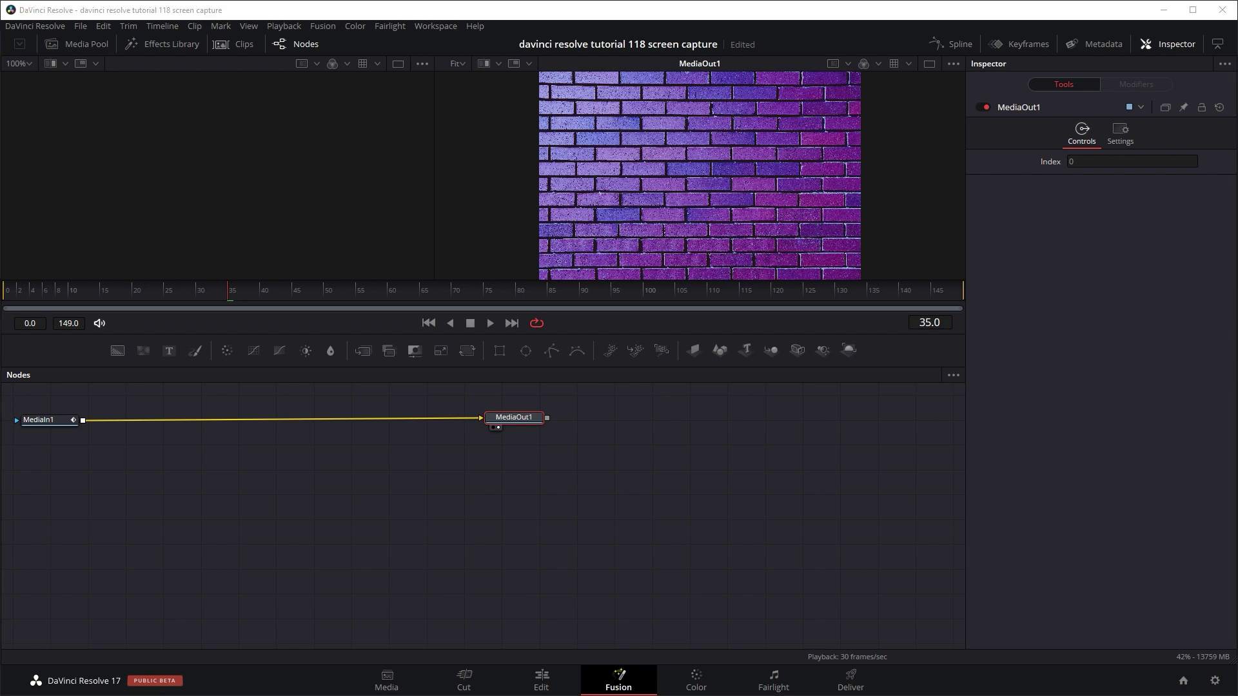
left_click_drag(32, 187, 310, 458)
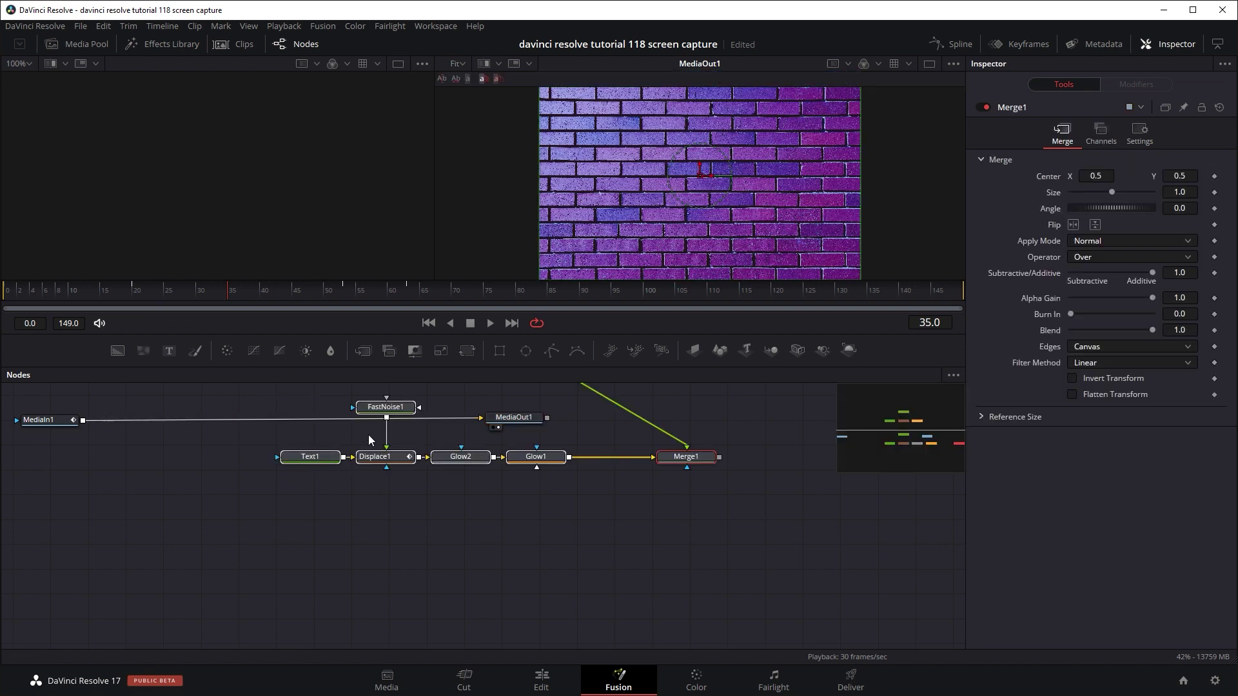
scroll(536, 482, "down", 3)
scroll(537, 487, "up", 3)
scroll(536, 459, "down", 3)
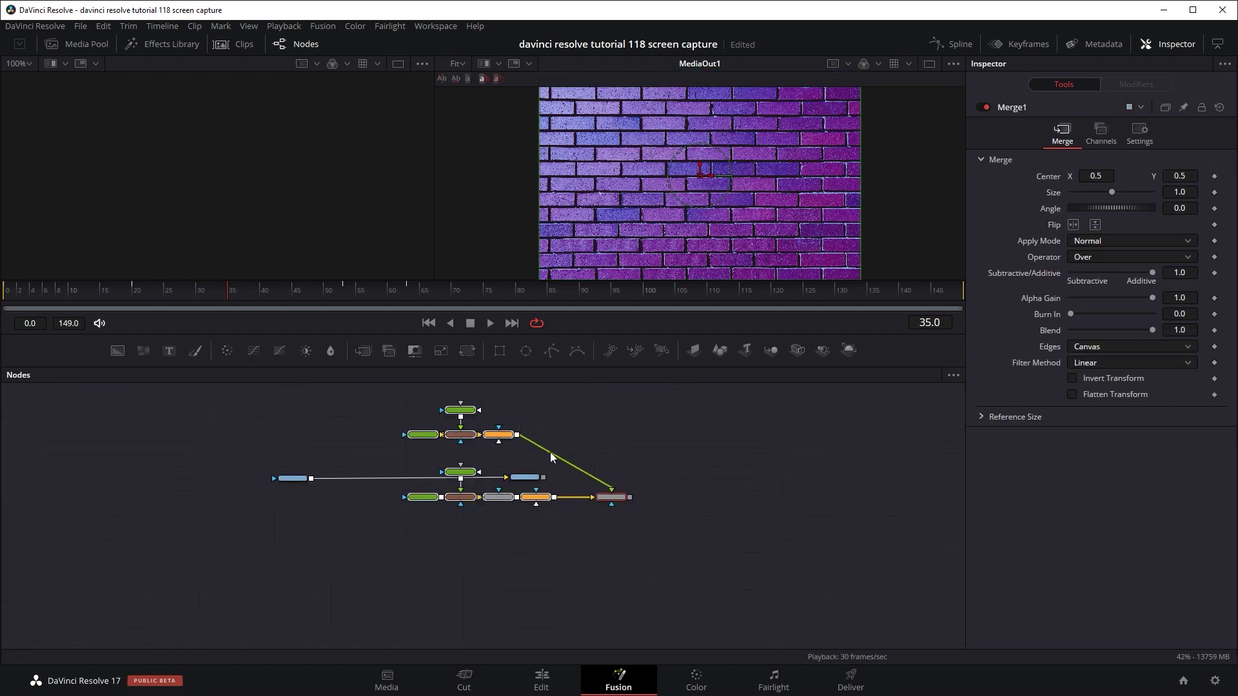
scroll(492, 504, "up", 3)
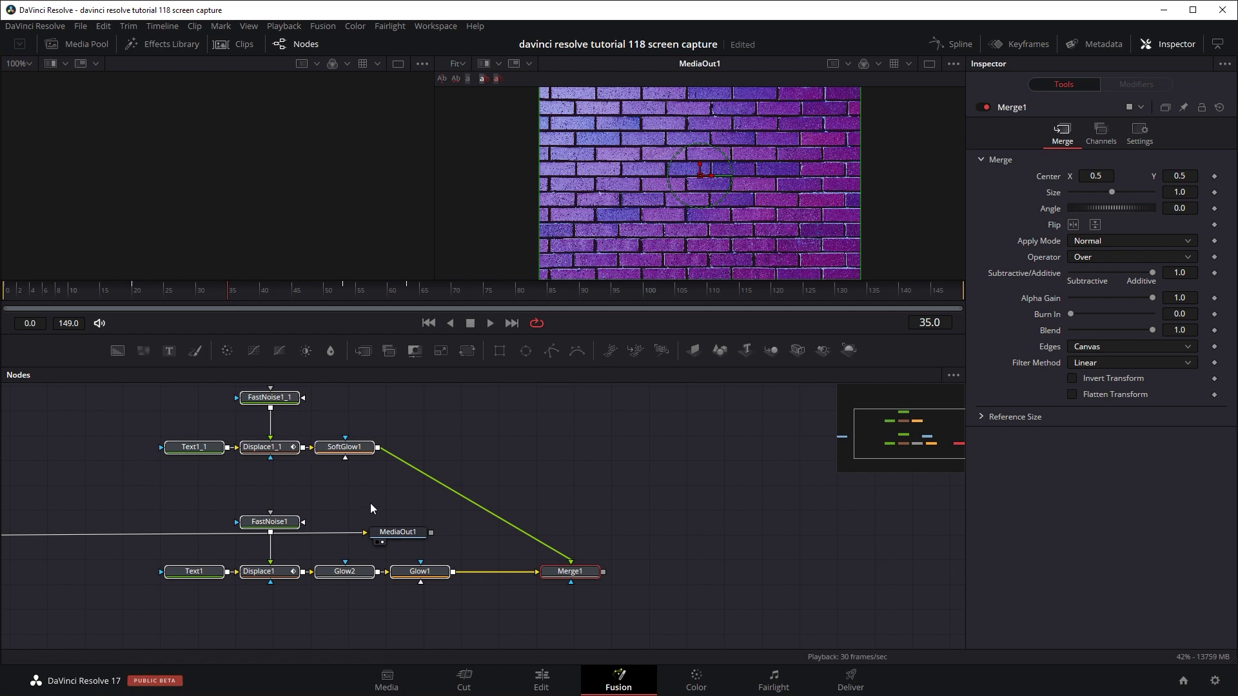
Step: Replace the old link into MediaOut1 with Merge1's output
left_click_drag(395, 541, 744, 580)
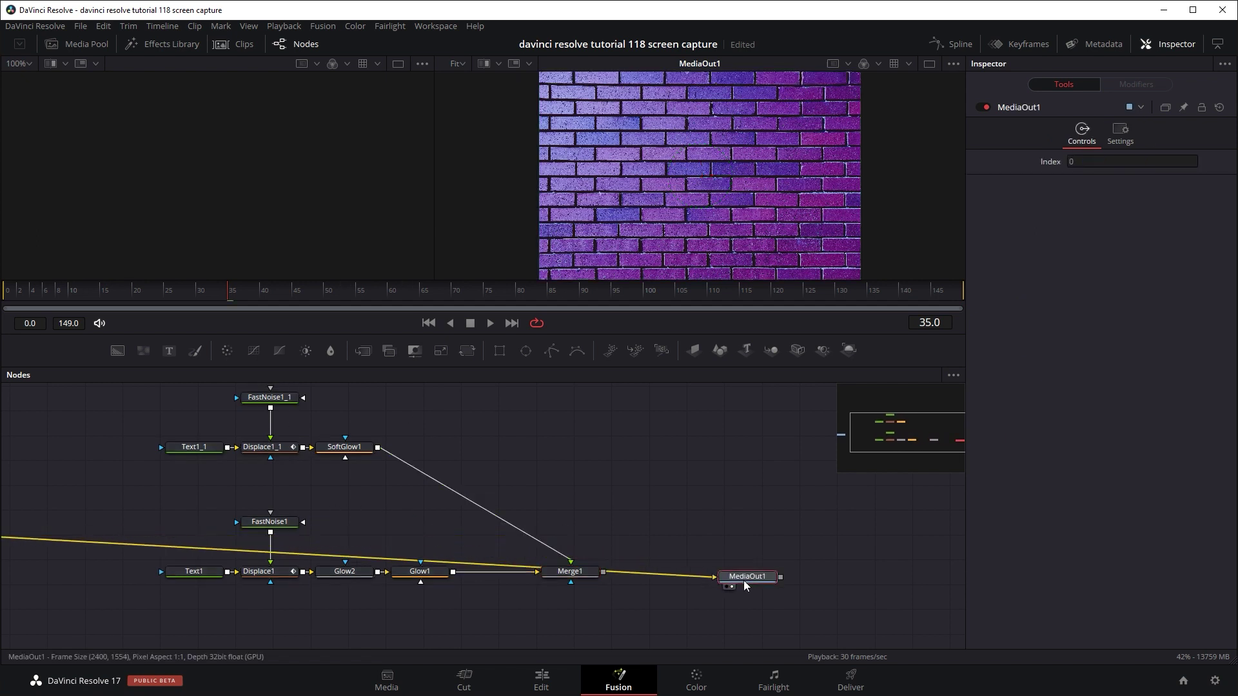
left_click(683, 576)
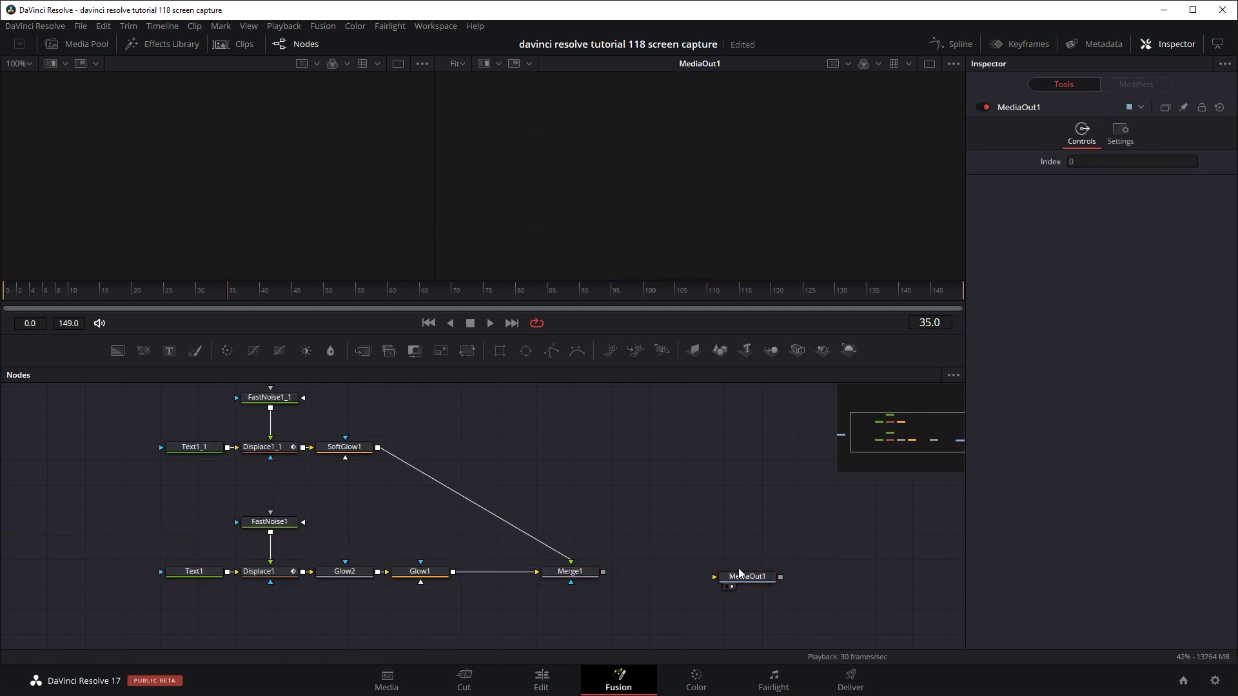
left_click_drag(739, 573, 763, 556)
left_click_drag(622, 570, 757, 534)
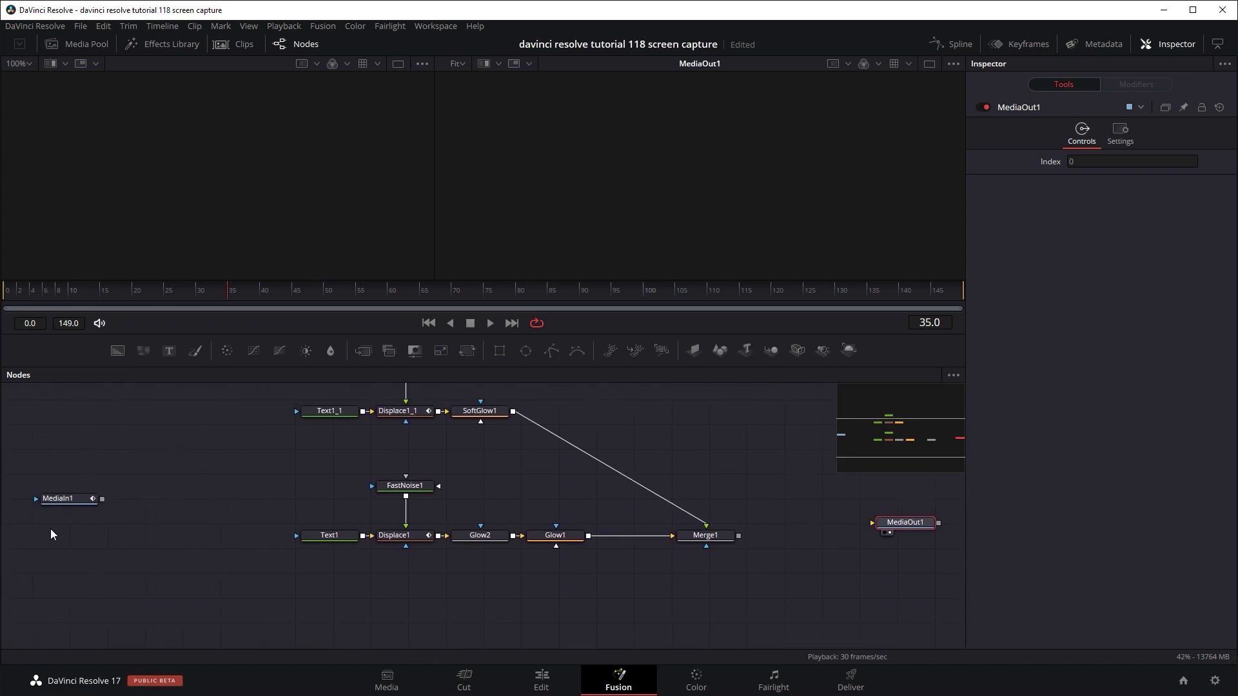
left_click_drag(781, 481, 684, 530)
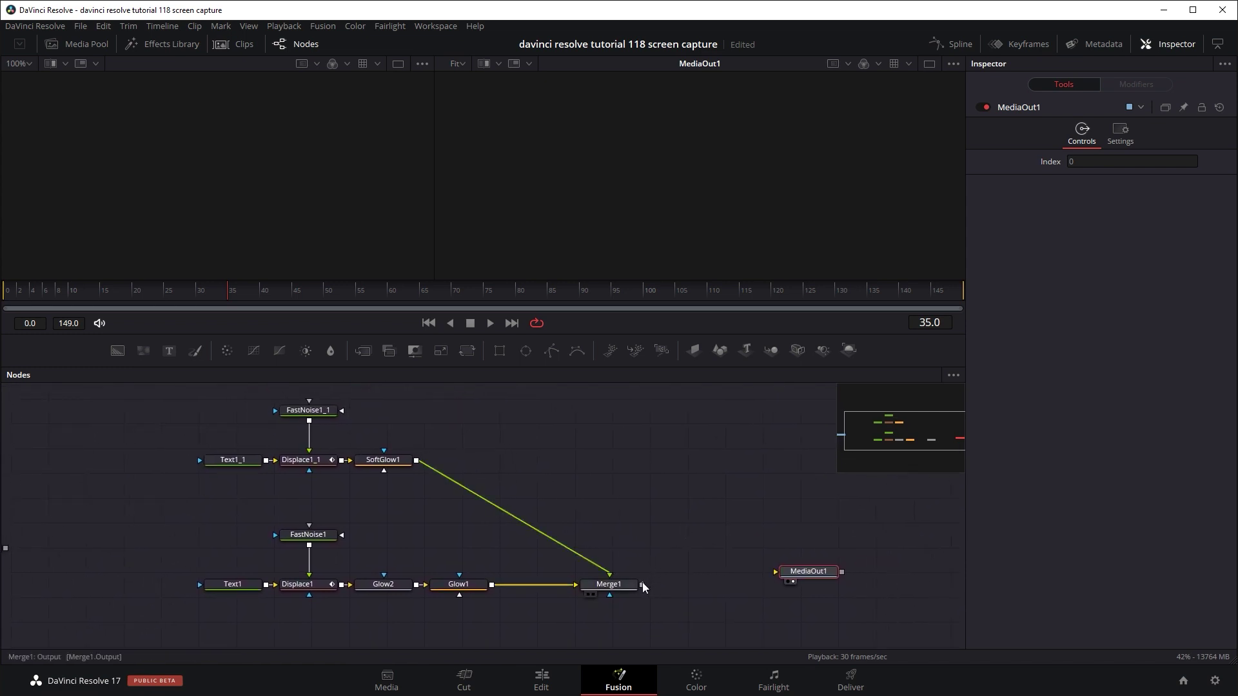
left_click_drag(642, 584, 809, 574)
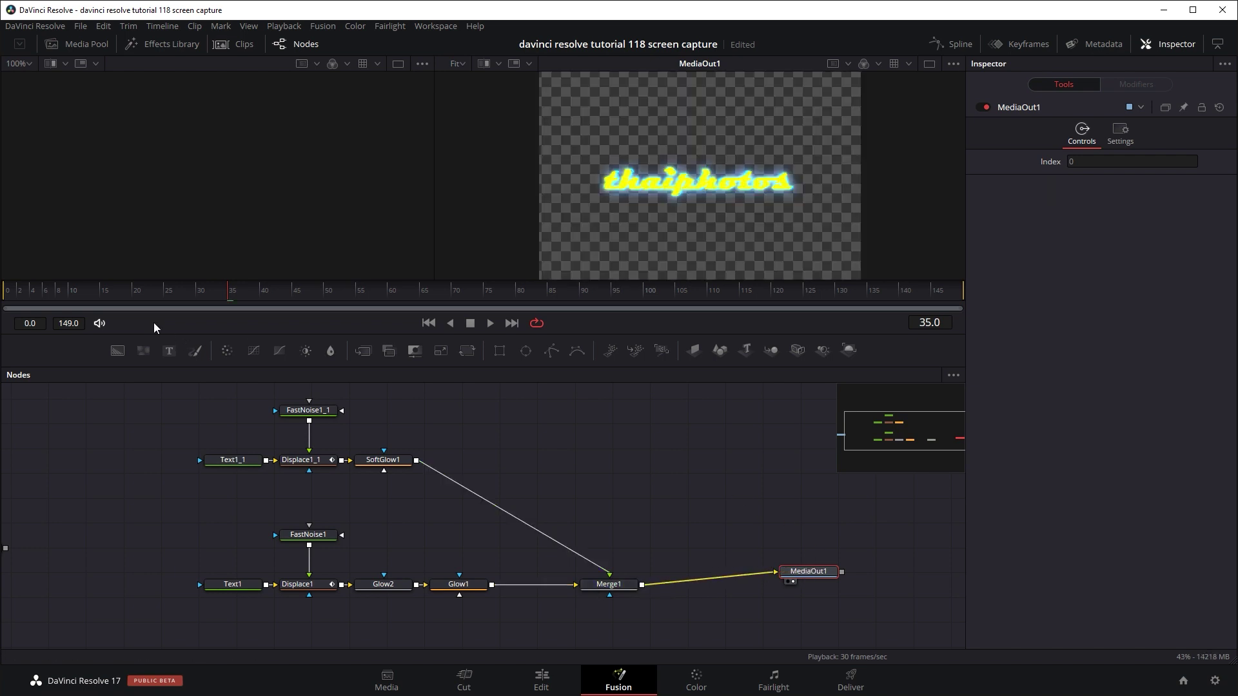
Step: Play the composition from its first frame, then return to the Edit page
left_click_drag(133, 305, 9, 306)
key("space")
key("space")
left_click(534, 688)
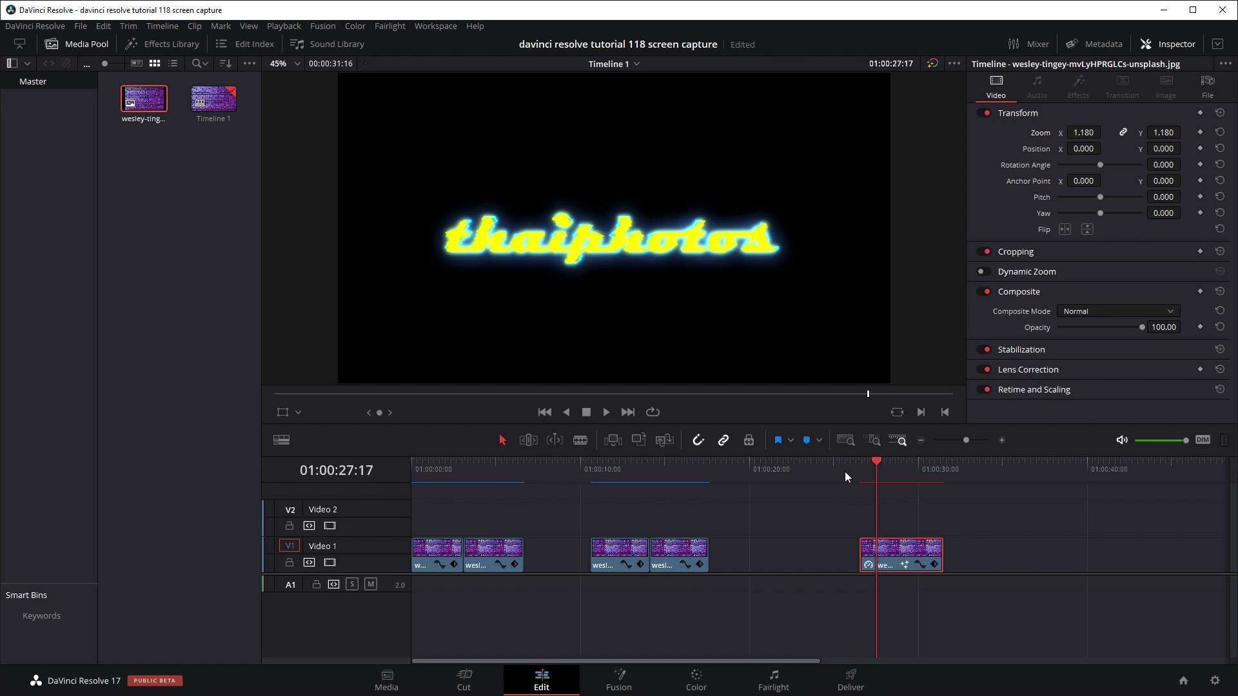
Step: Play the thaiphotos title clip on the timeline
left_click(845, 471)
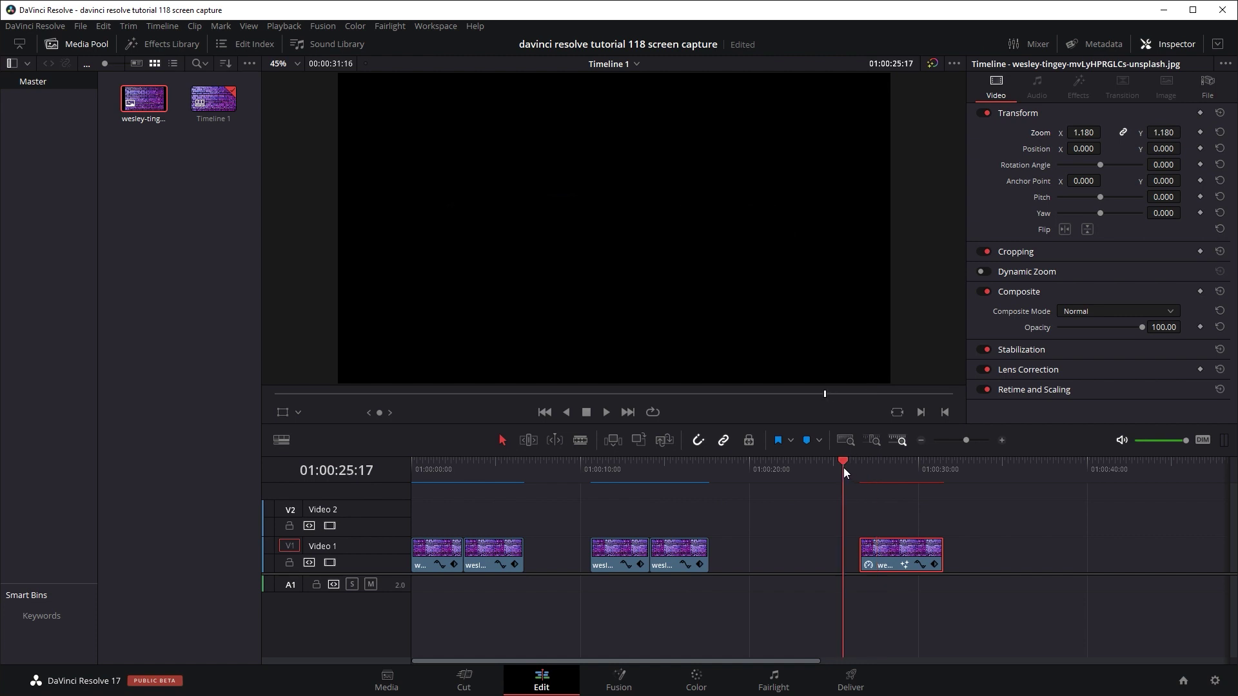
key("space")
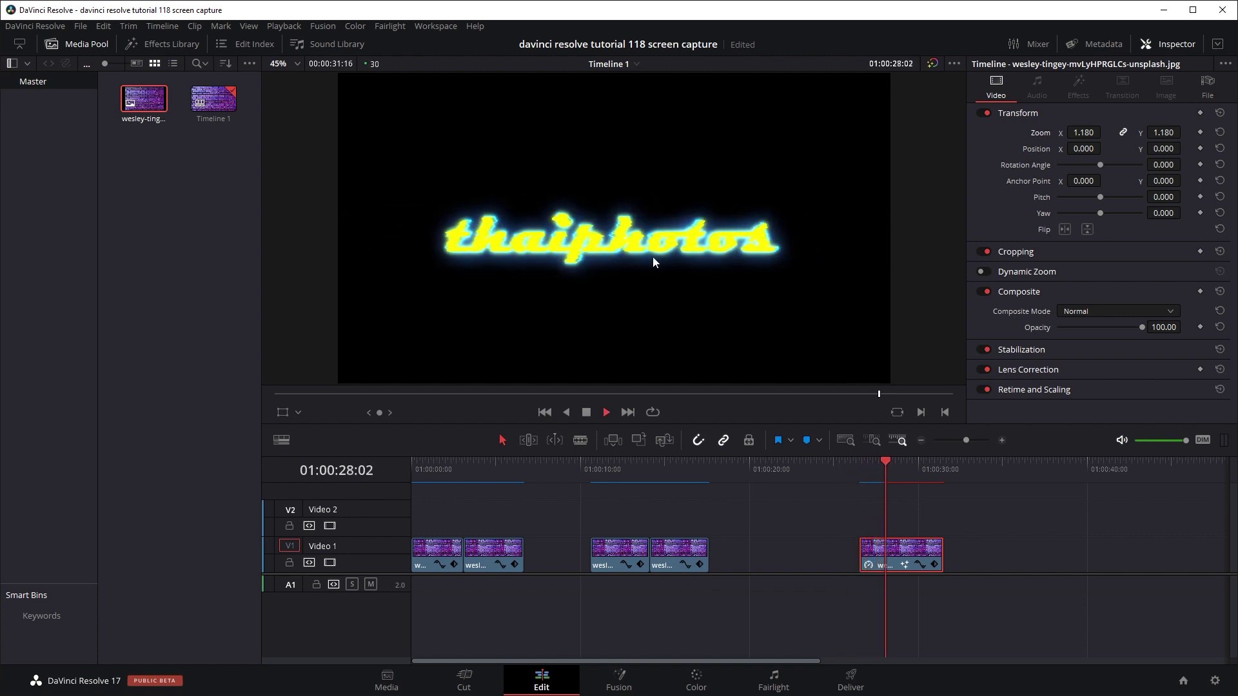
key("space")
Step: Move the title clip to Video 2 and back onto Video 1, then reopen it in Fusion
left_click_drag(884, 551, 883, 530)
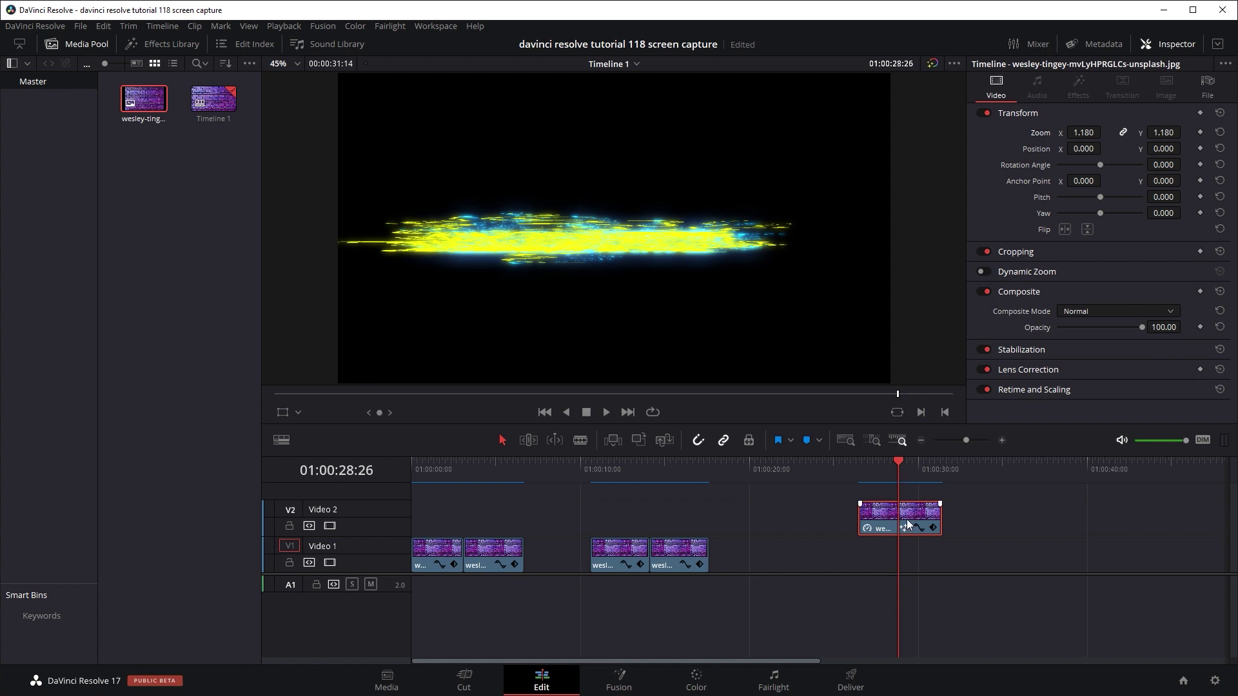
left_click_drag(908, 521, 909, 552)
left_click(882, 473)
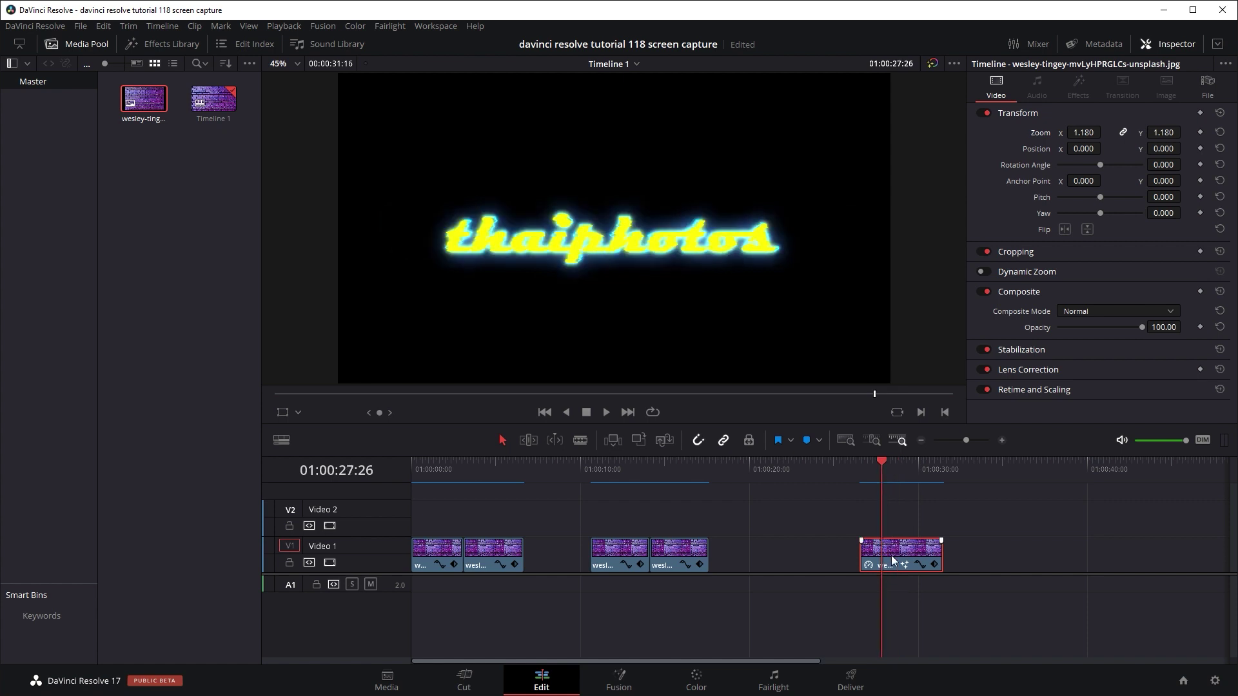
left_click(620, 677)
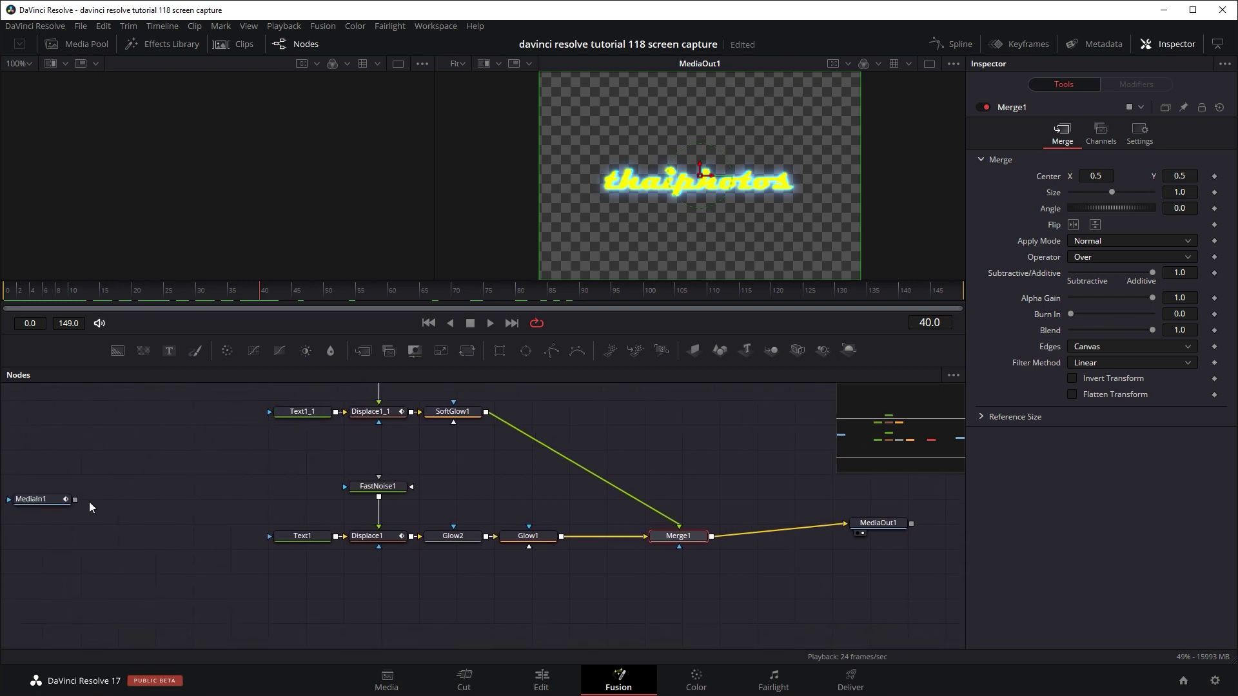
Step: Place MediaIn1 below Merge1 and add a Merge2 node between Merge1 and MediaOut1
left_click_drag(40, 500, 674, 601)
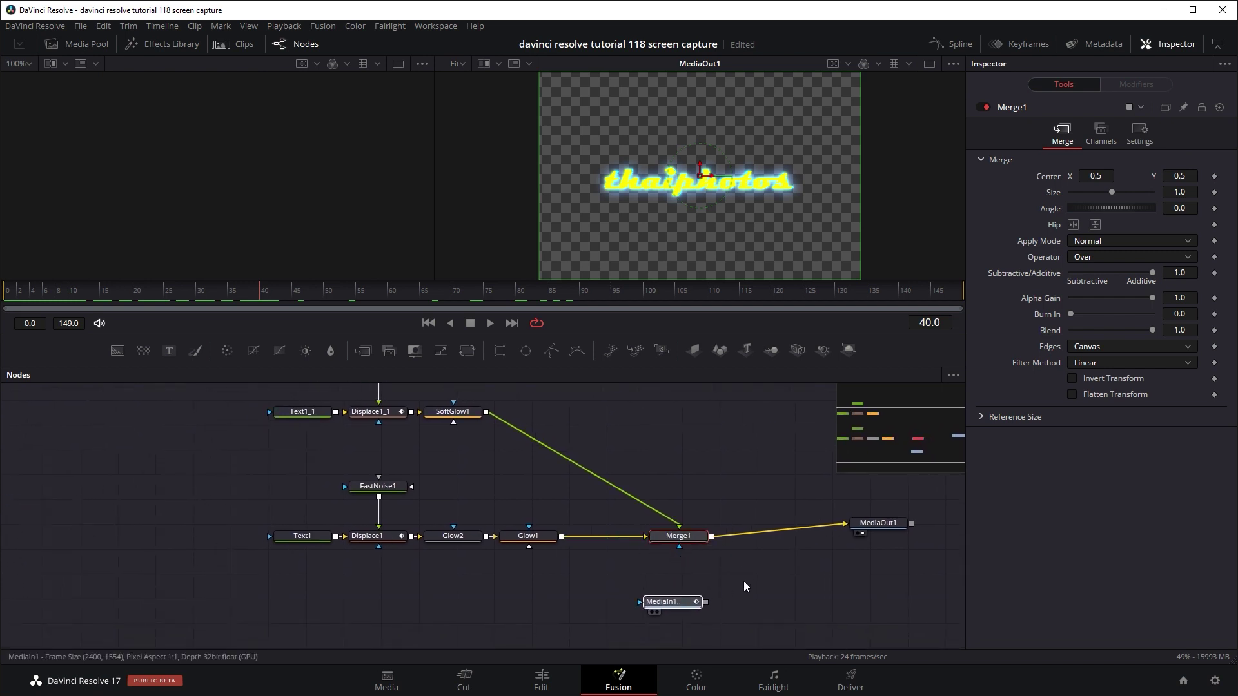
left_click_drag(745, 587, 694, 602)
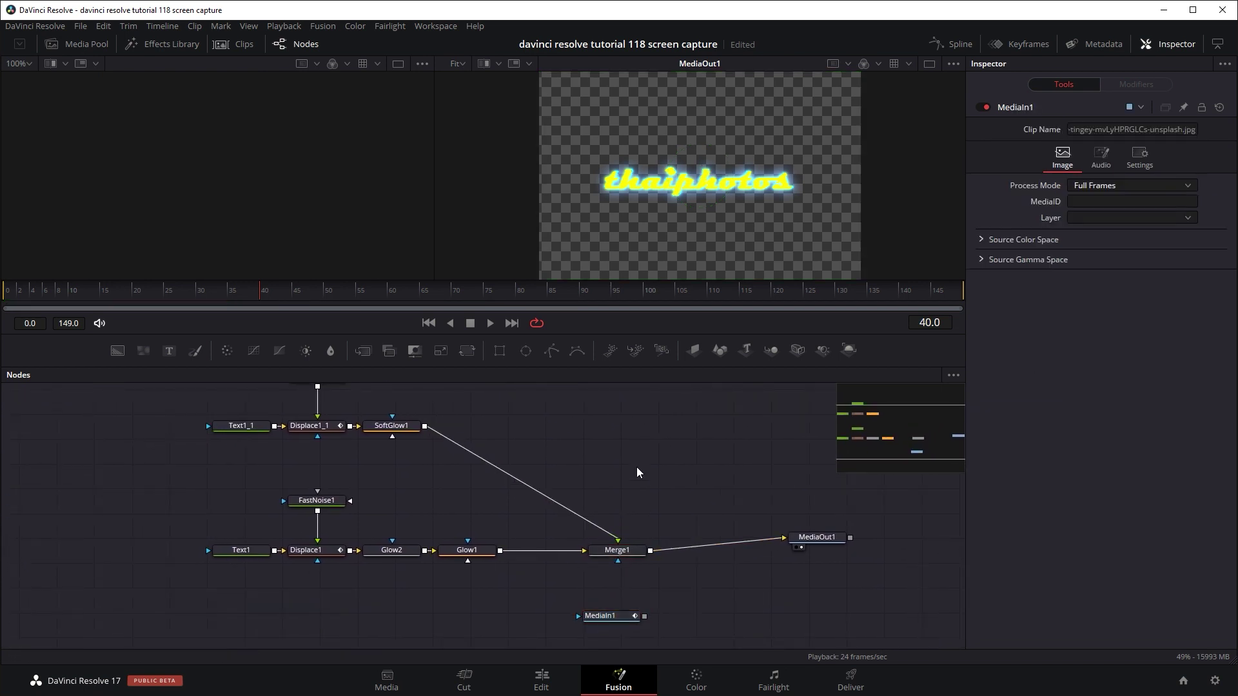
key("shift+space")
type("fast")
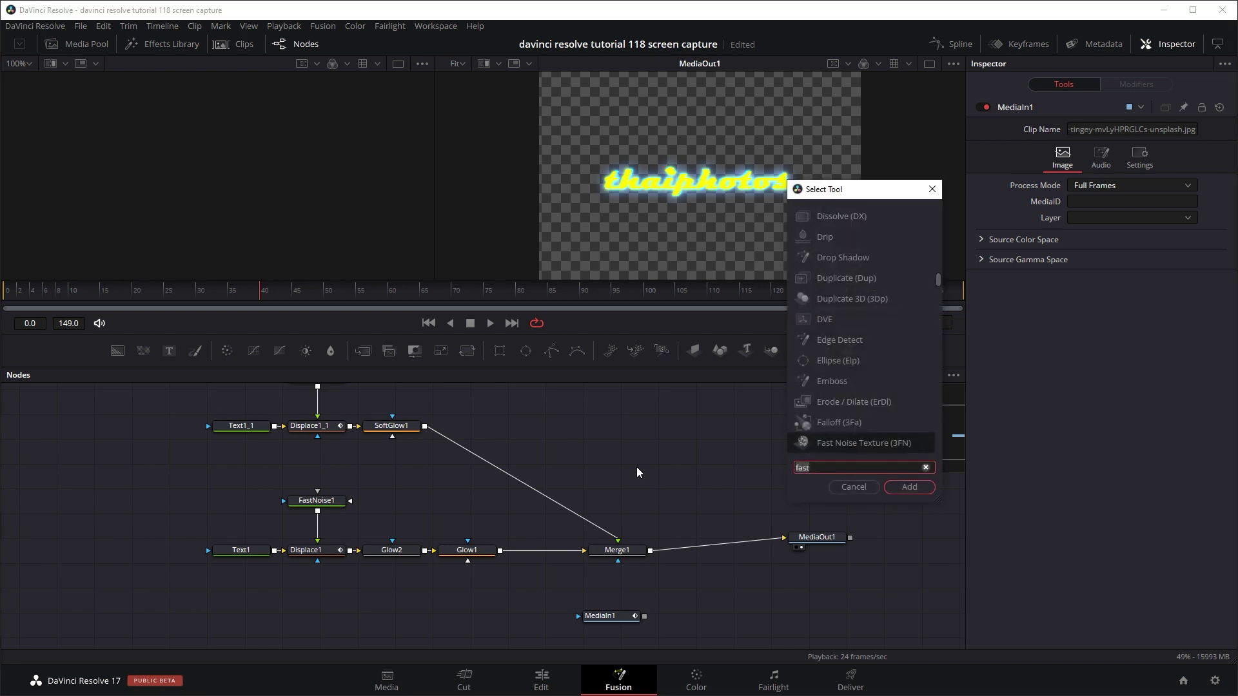
key("BackSpace")
key("BackSpace")
key("BackSpace")
type("merge")
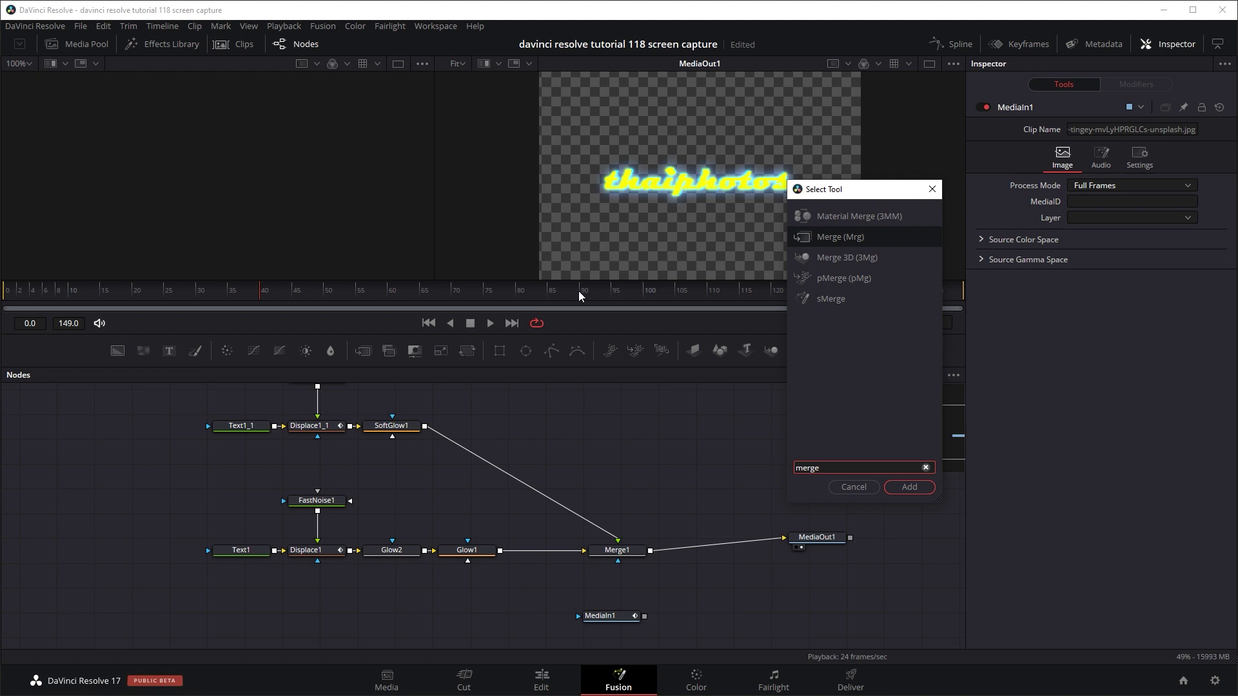
key("Return")
mouse_move(624, 463)
left_mouse_down()
mouse_move(711, 501)
mouse_move(716, 560)
left_mouse_up()
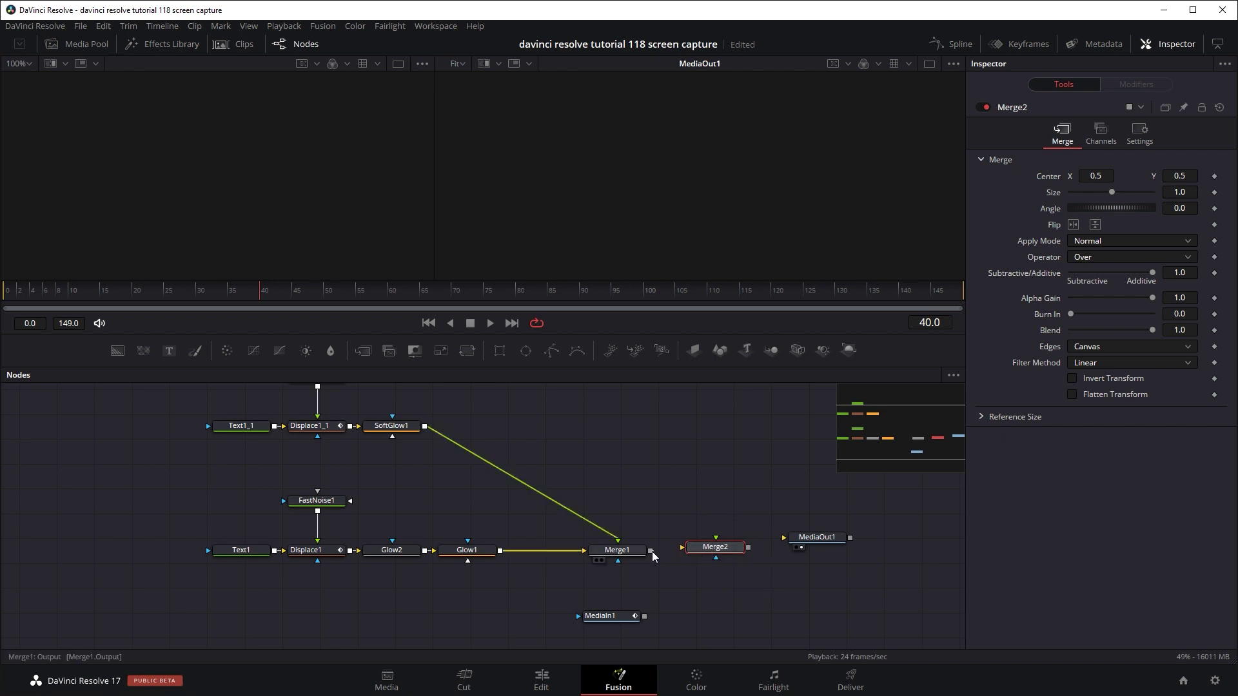
Step: Feed Merge1 into Merge2's foreground and the brick-wall MediaIn1 into its background
left_click_drag(652, 552, 701, 554)
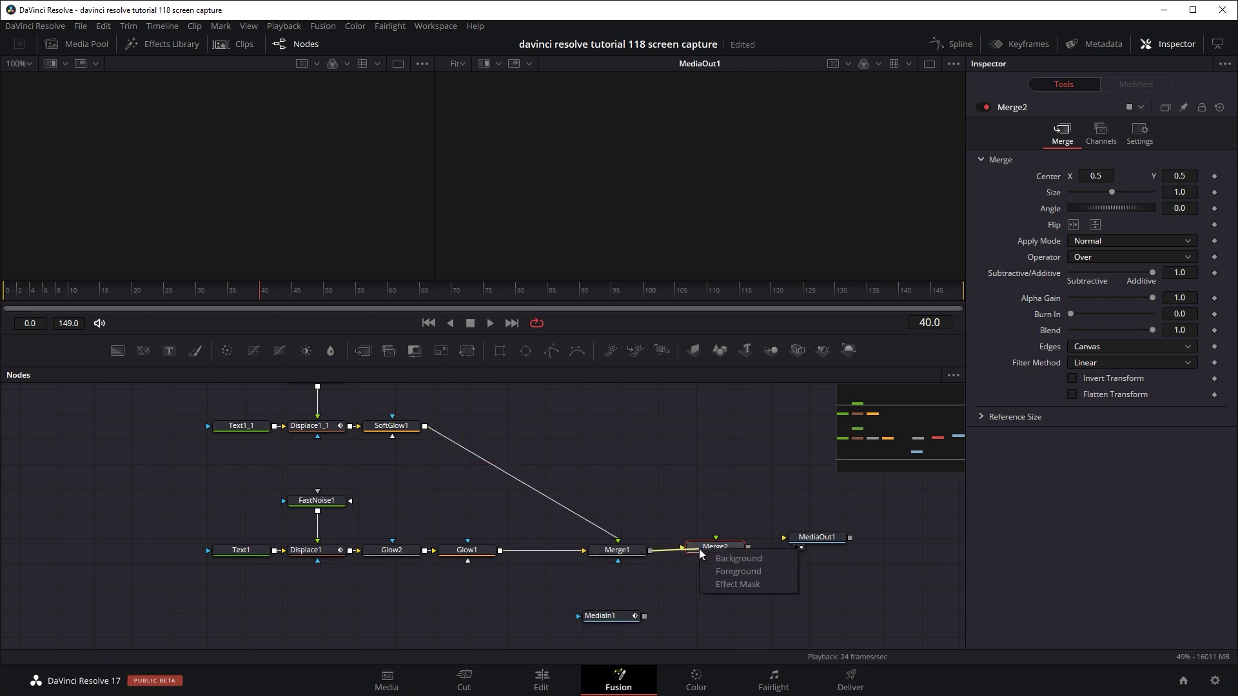
left_click(735, 573)
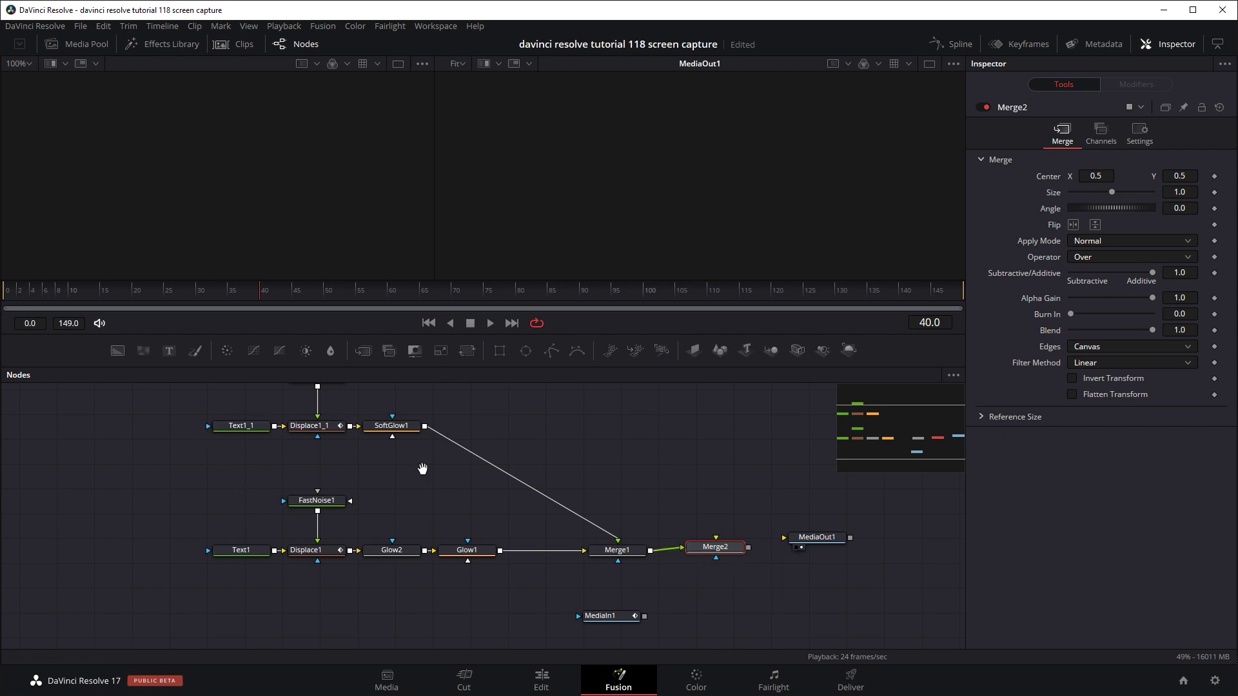
left_click_drag(423, 469, 437, 515)
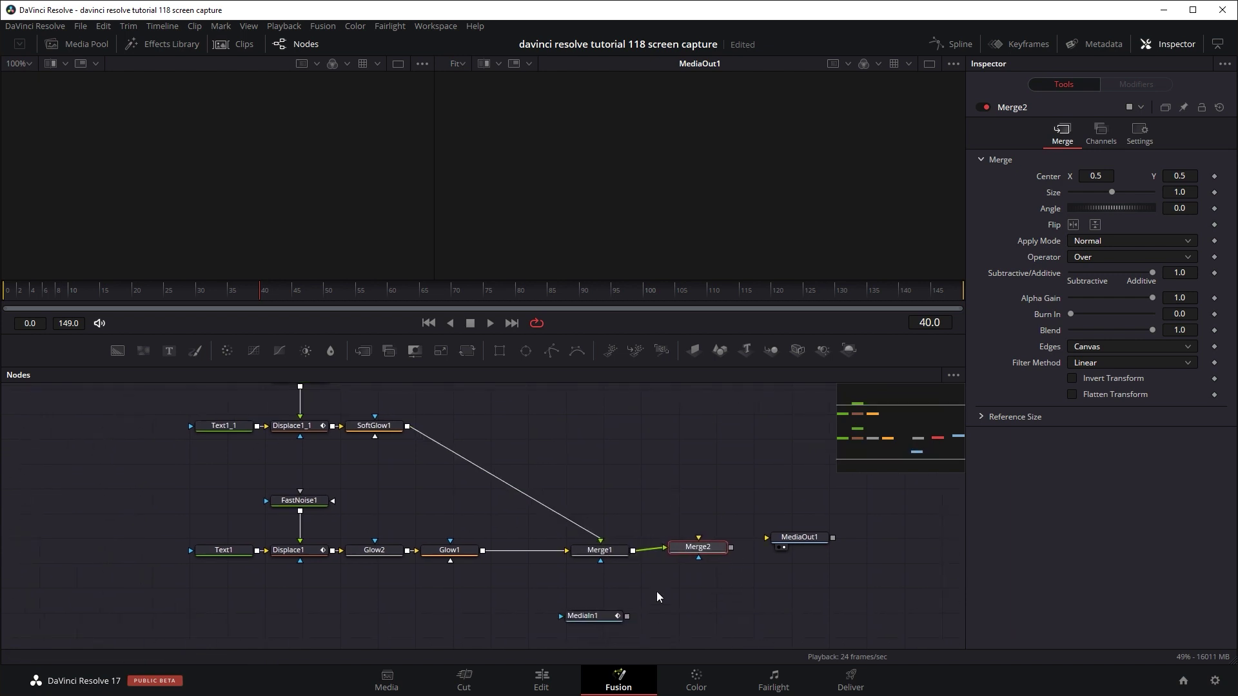
left_click(615, 613)
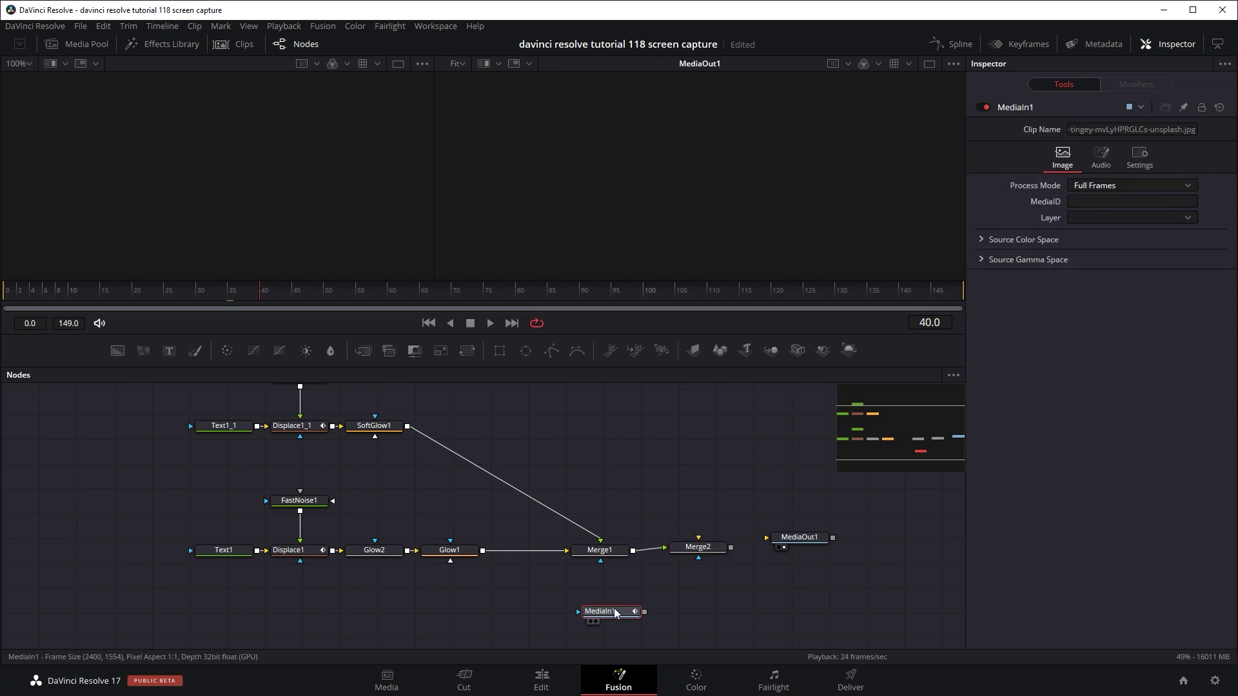
left_click_drag(644, 611, 699, 550)
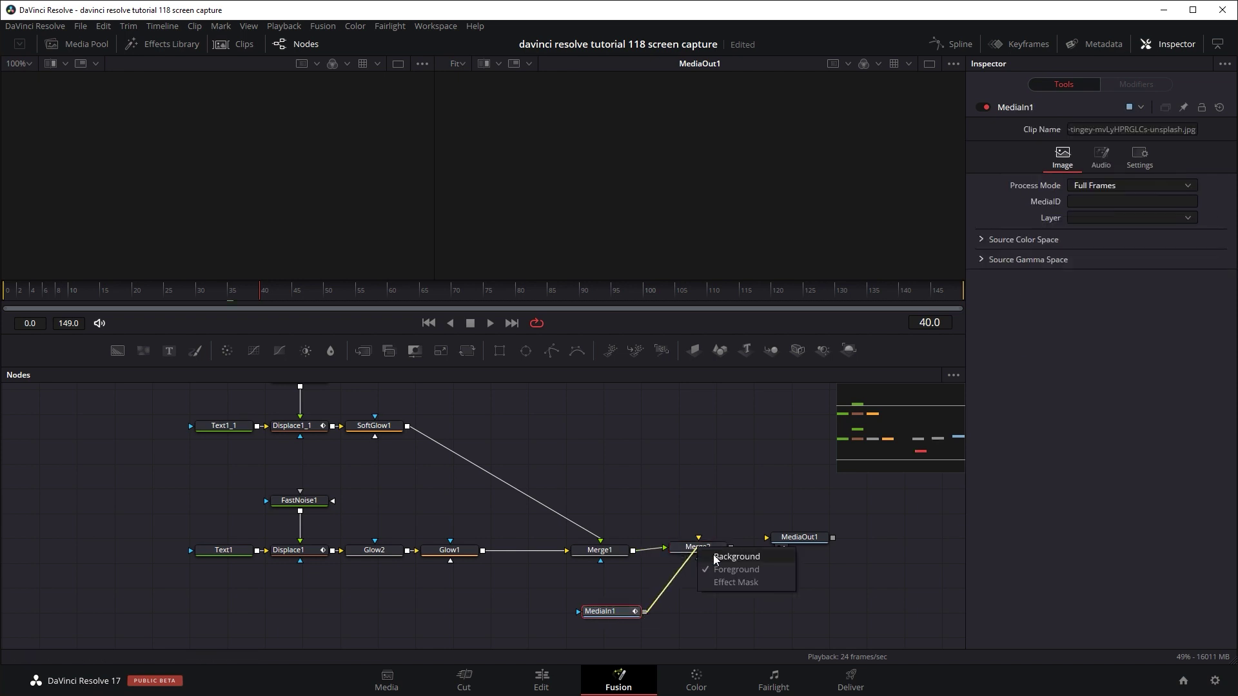
left_click(737, 557)
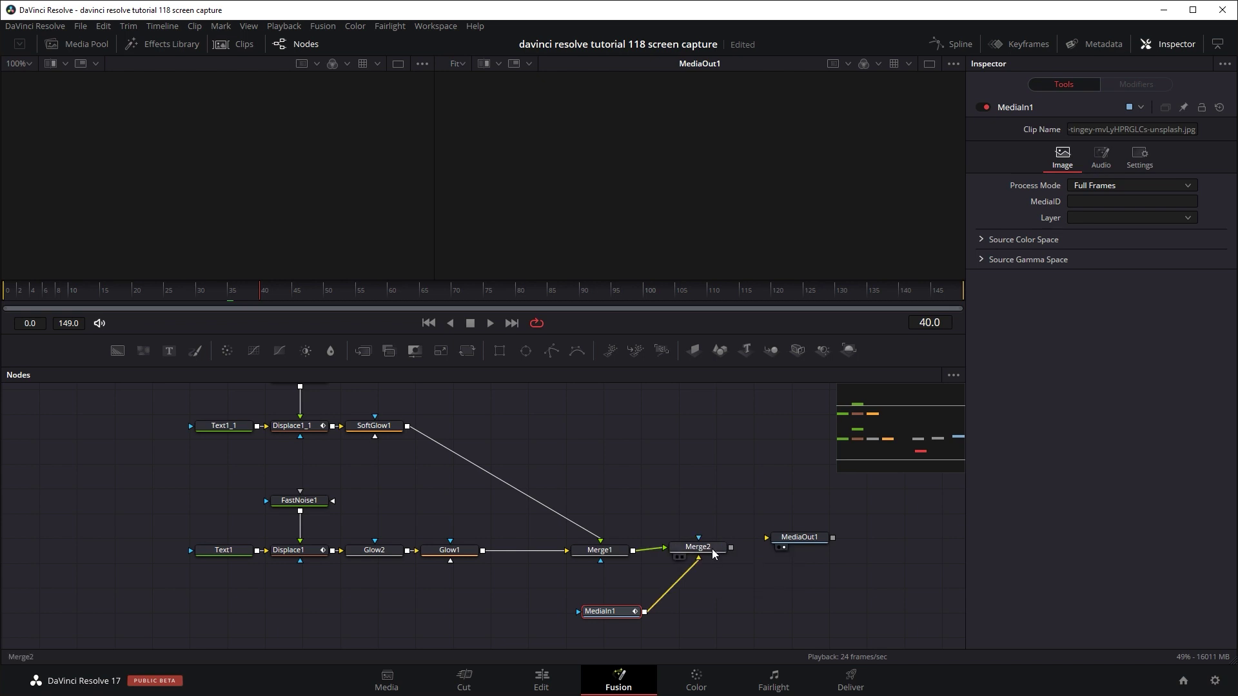
Step: View and play Merge2's composite, then connect Merge2 to MediaOut1
left_click_drag(712, 548, 711, 196)
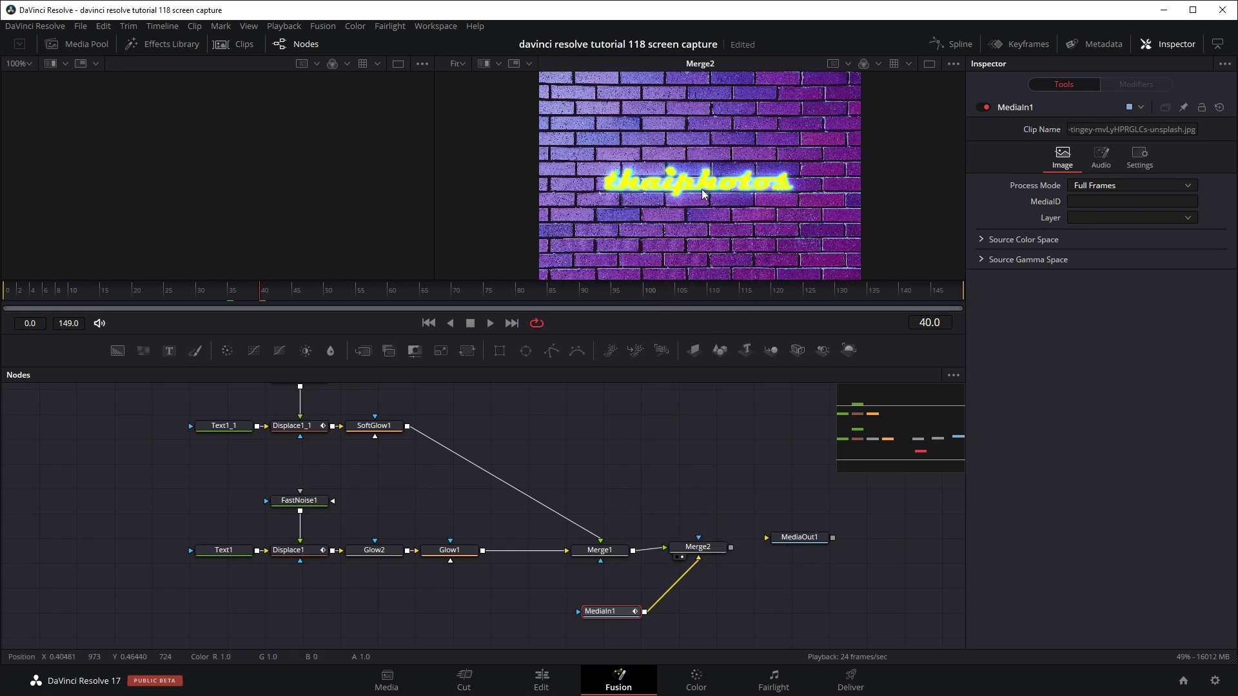
left_click(33, 292)
left_click(470, 323)
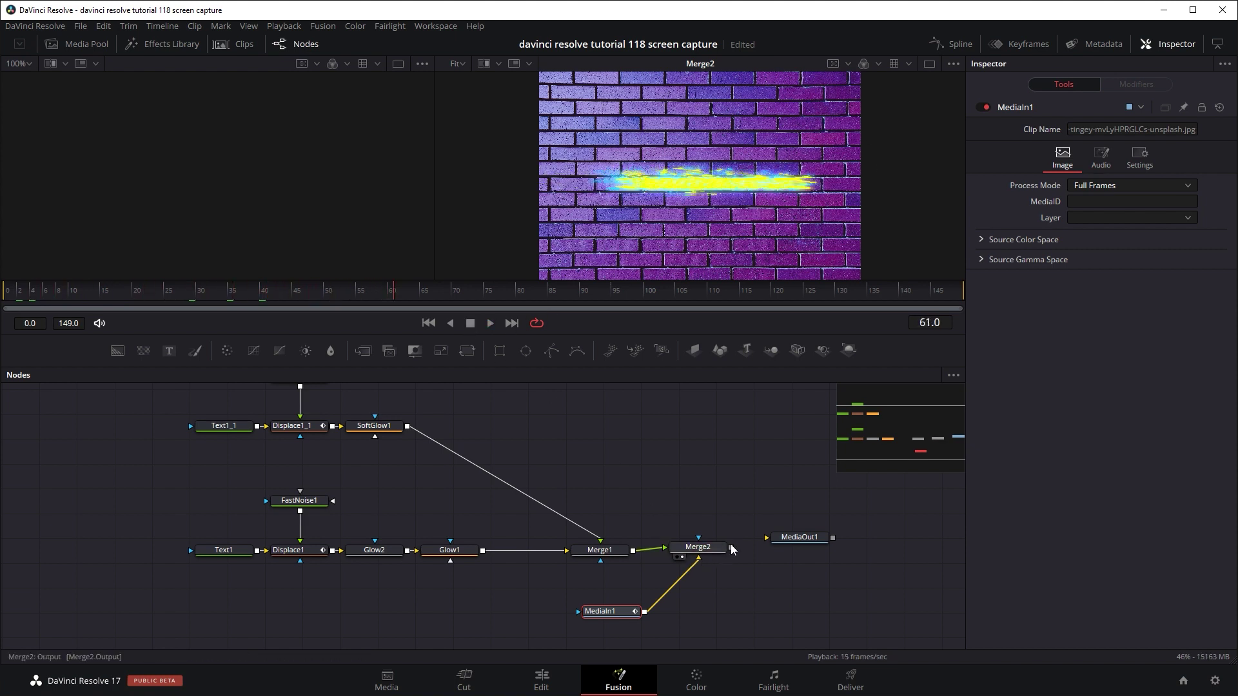
left_click_drag(730, 544, 797, 542)
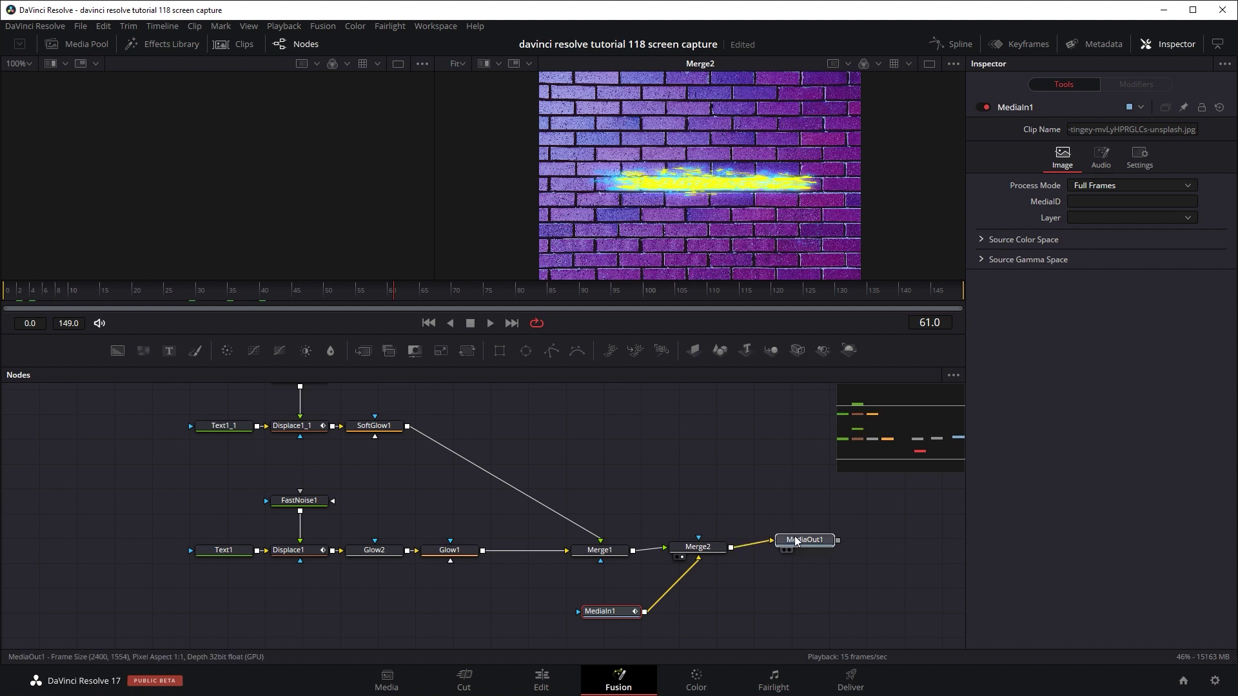
left_click(796, 542)
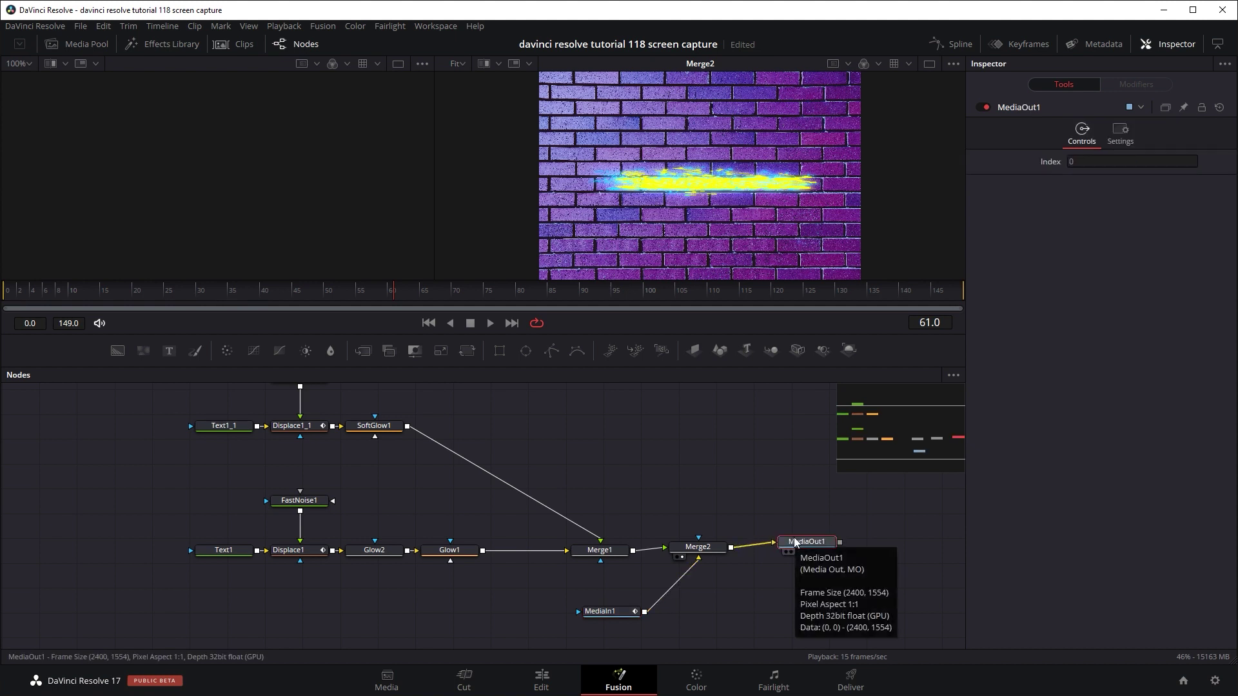
left_click(545, 682)
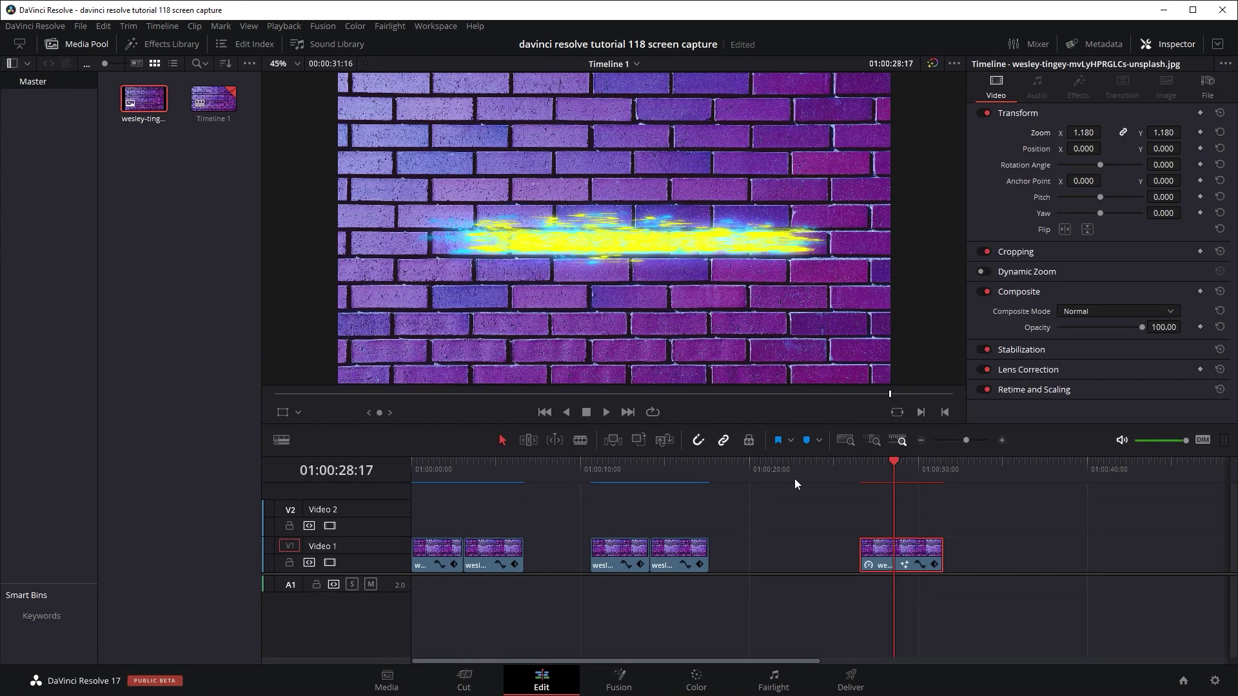
Step: Play the title clip on the Edit timeline over the bricks, then switch back to Fusion with Shift+5
left_click(840, 470)
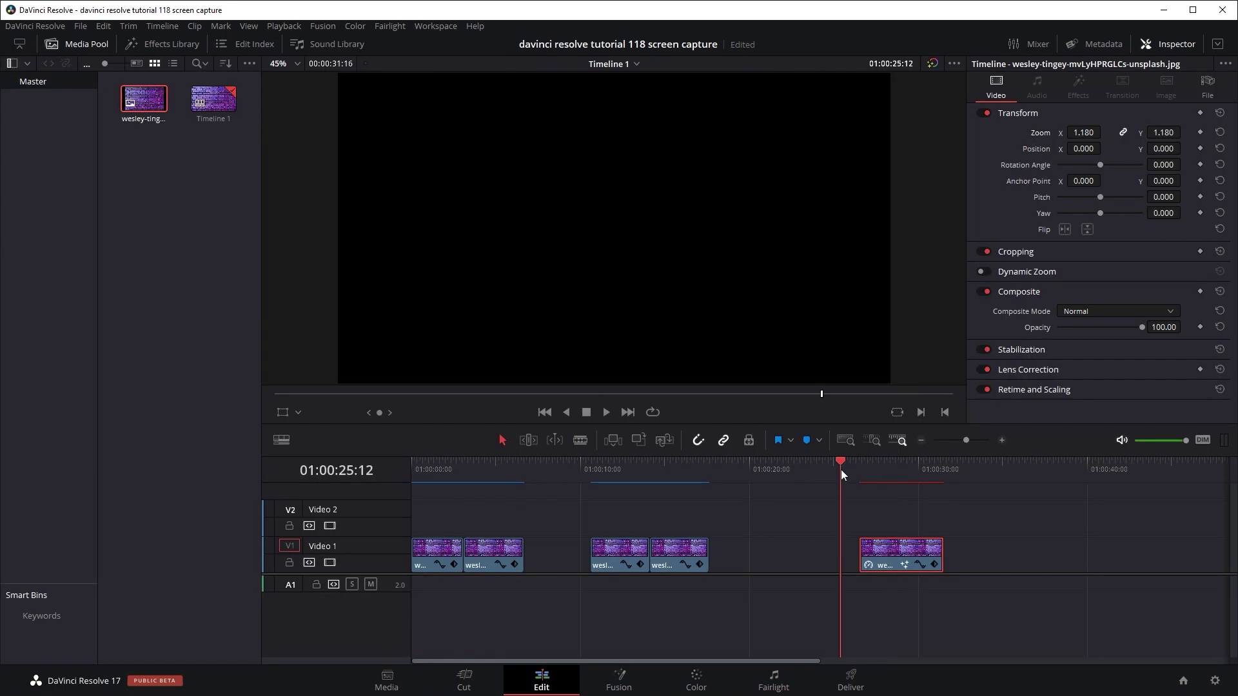
left_click(862, 470)
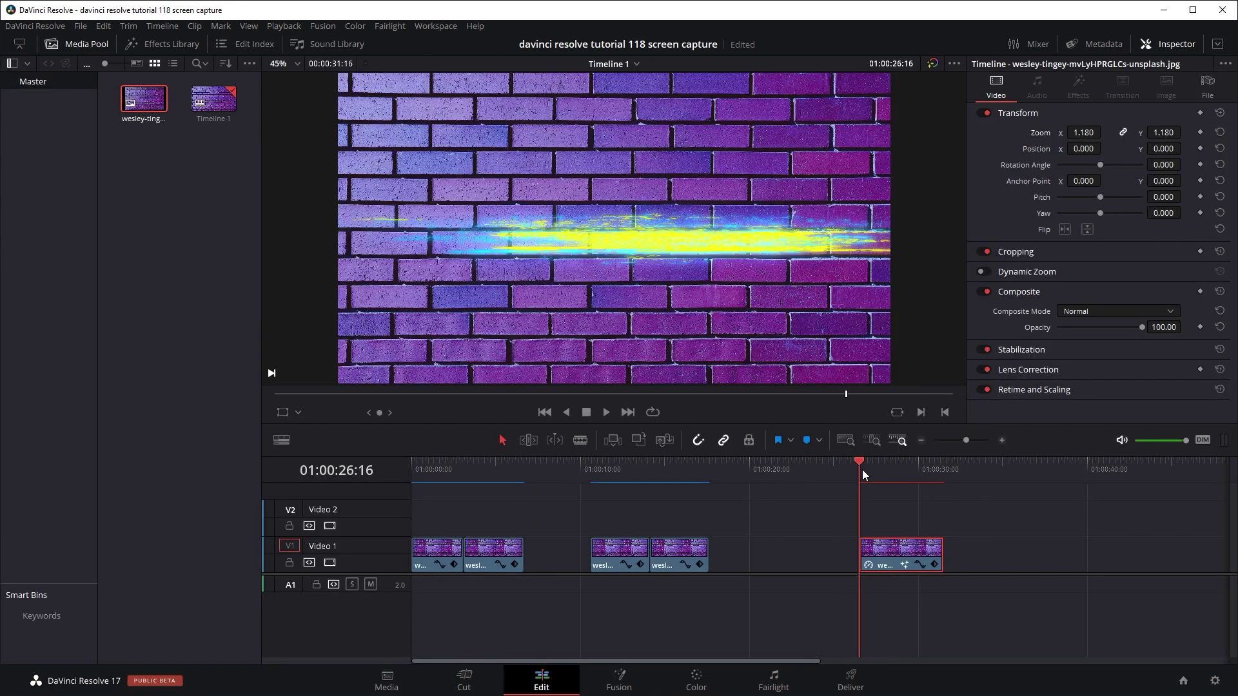
left_click(603, 414)
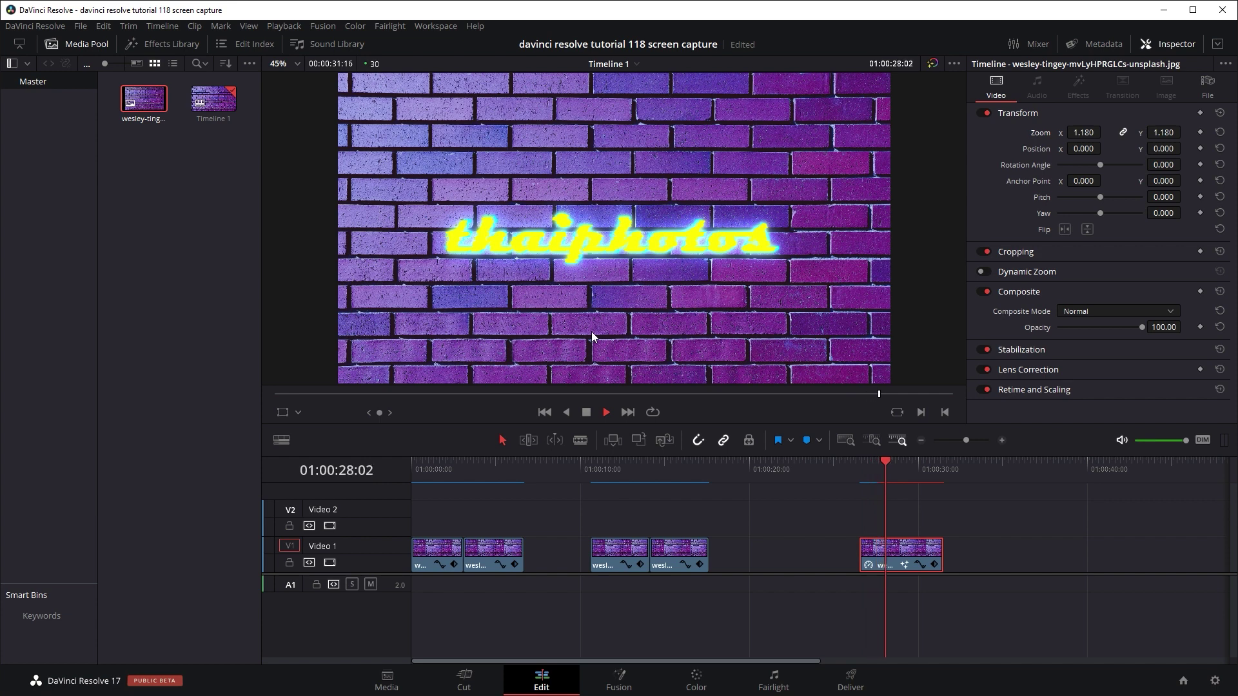
key("shift+5")
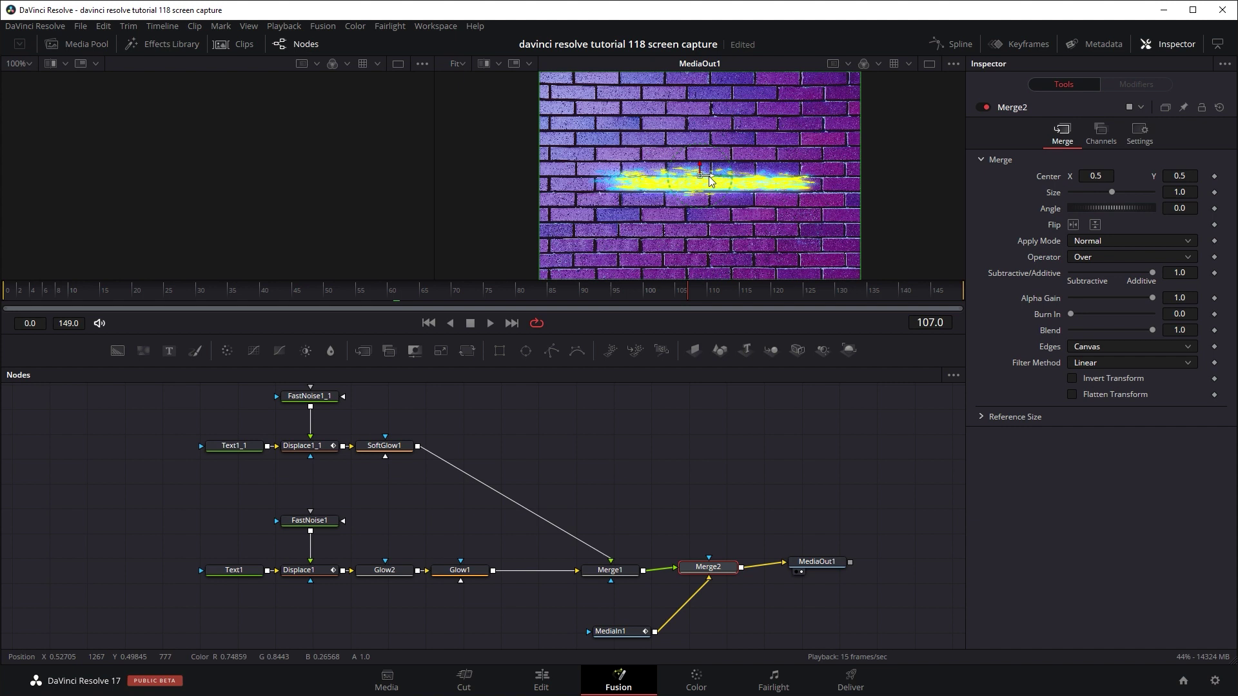
Step: Delete MediaIn1 and Merge2, and connect Merge1 directly to MediaOut1
left_click(635, 631)
scroll(642, 478, "down", 1)
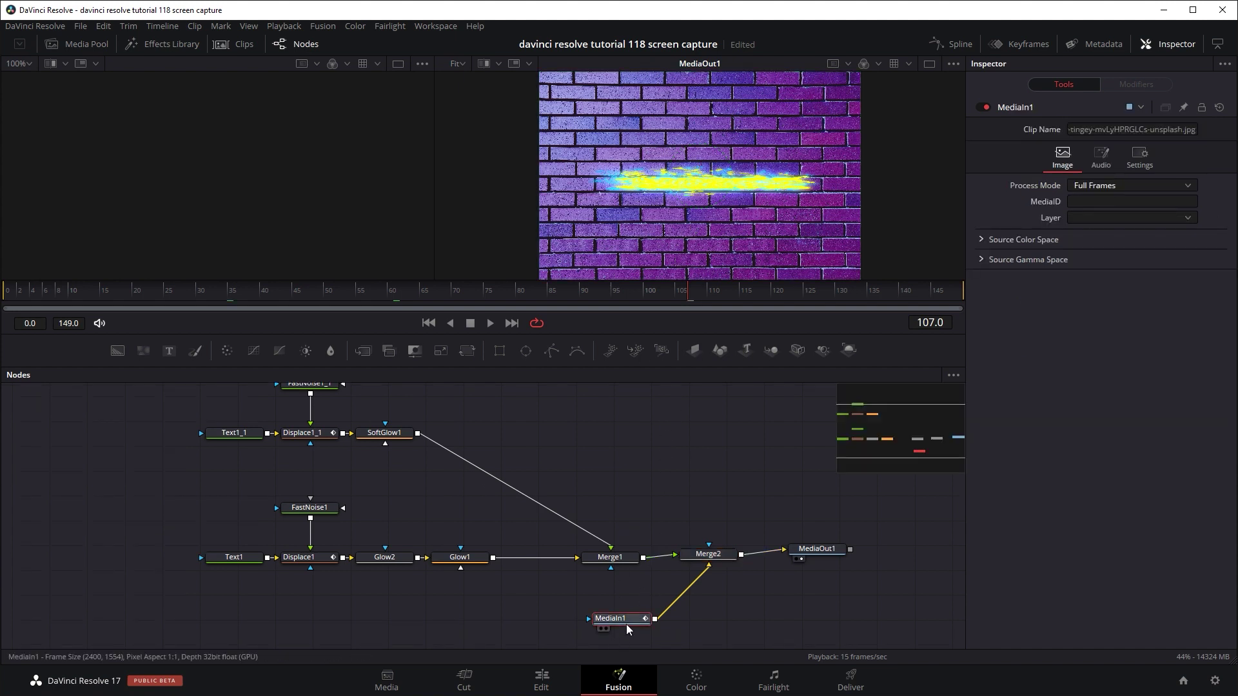
key("Delete")
left_click(707, 558)
key("Delete")
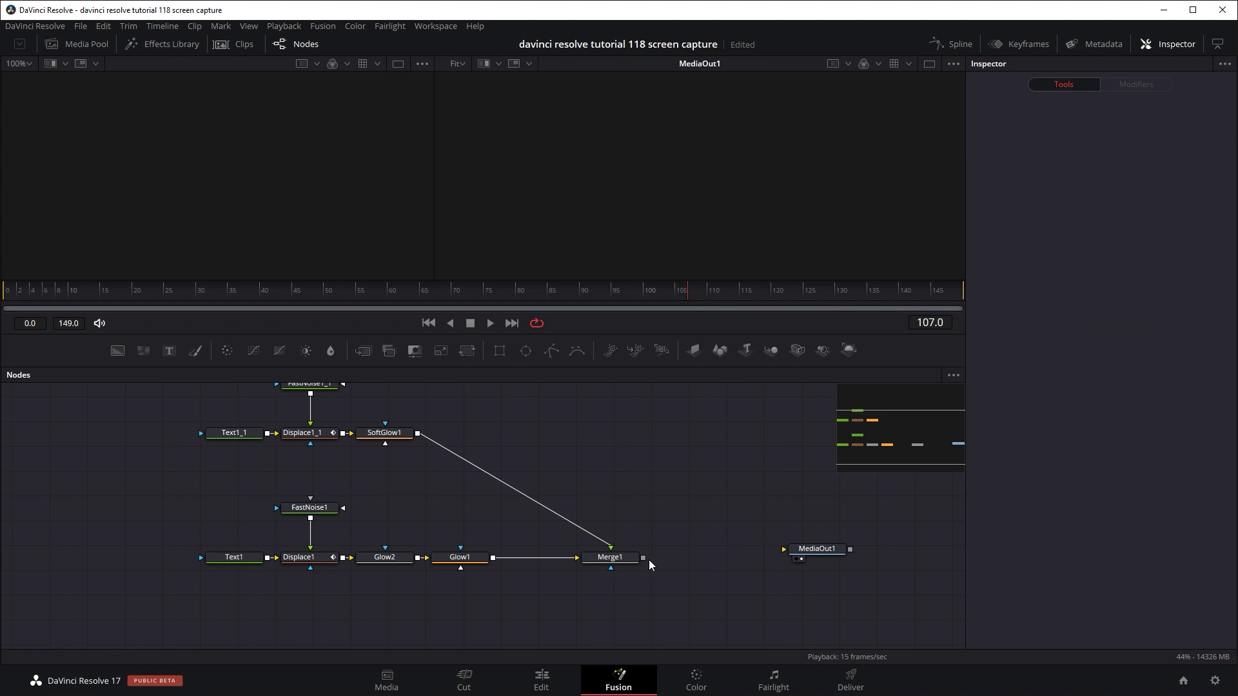
mouse_move(643, 558)
left_mouse_down()
mouse_move(785, 549)
mouse_move(710, 554)
left_mouse_up()
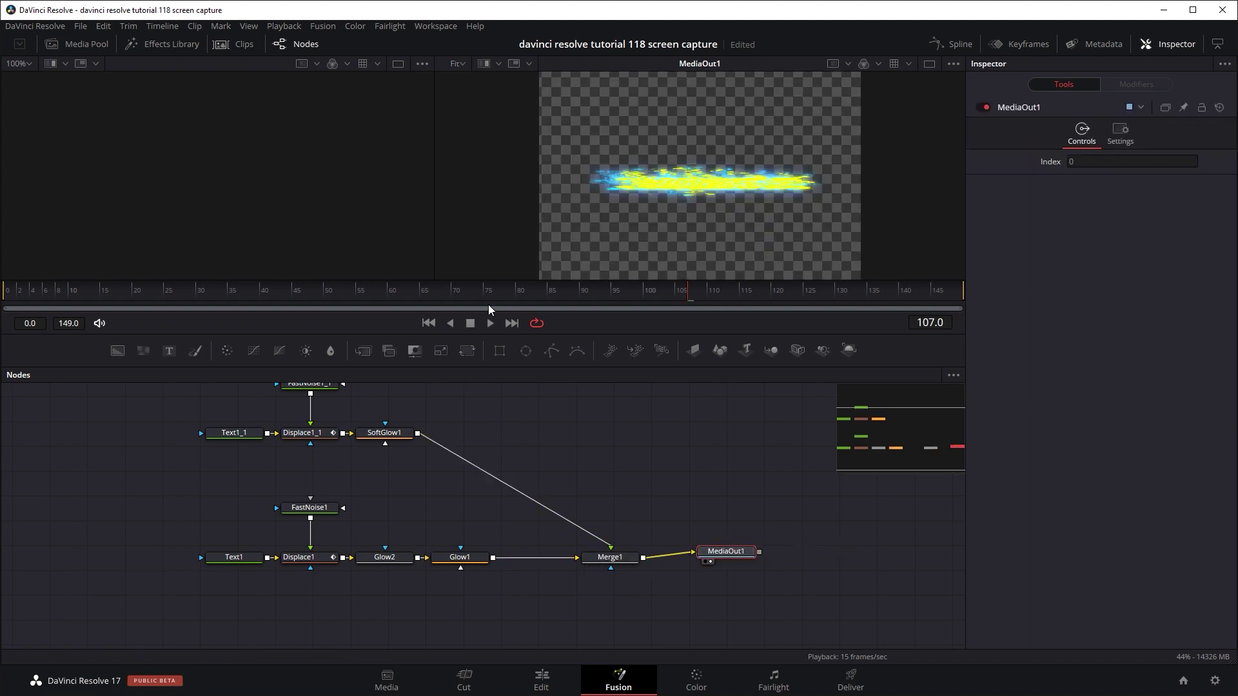
Step: Turn off the viewer's Checker Underlay so the text shows against black
left_click(325, 291)
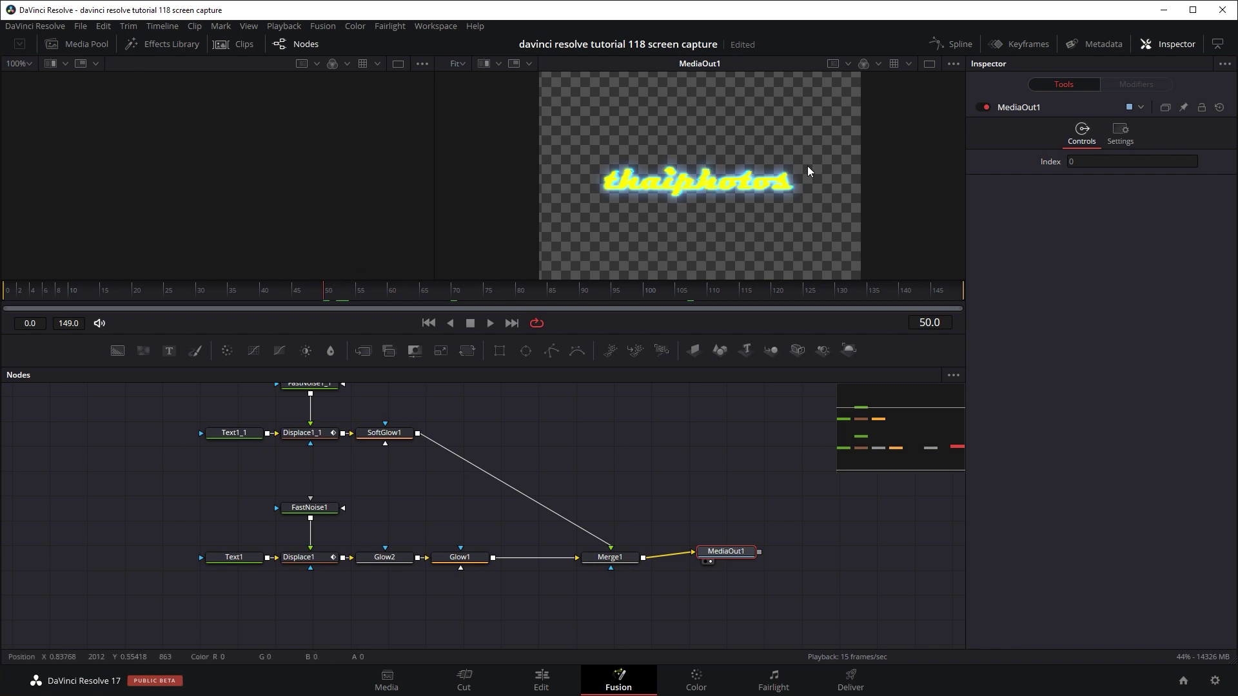
left_click(953, 64)
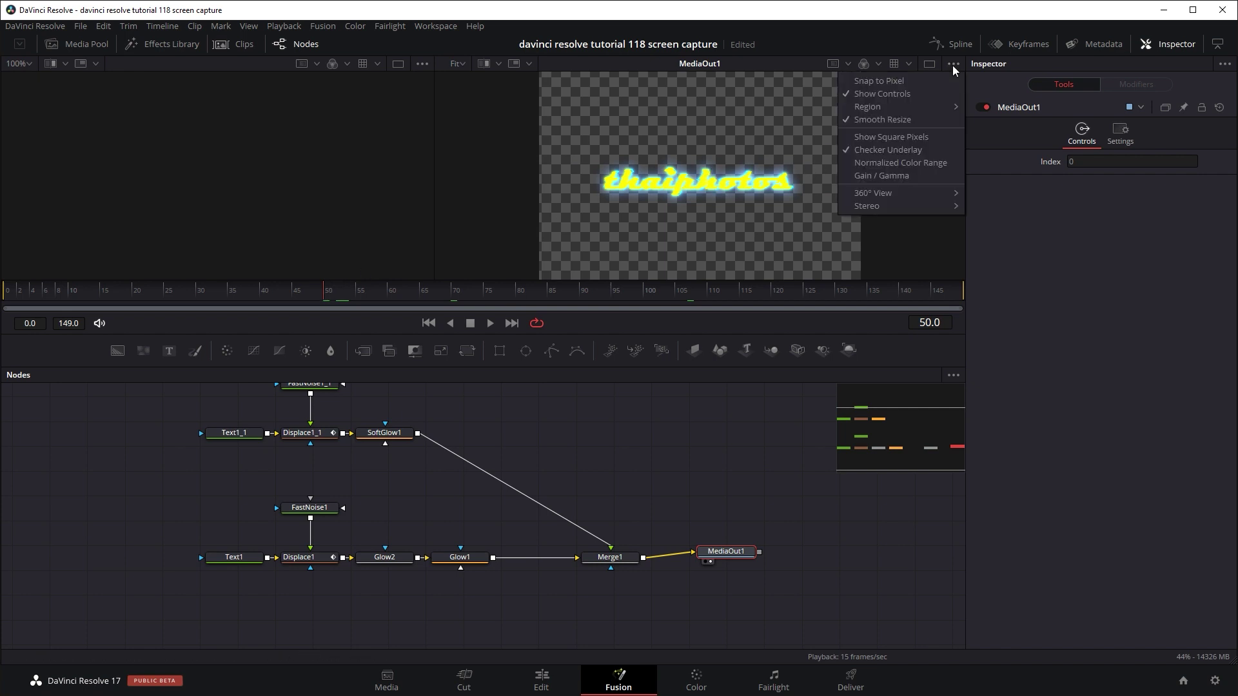
left_click(896, 149)
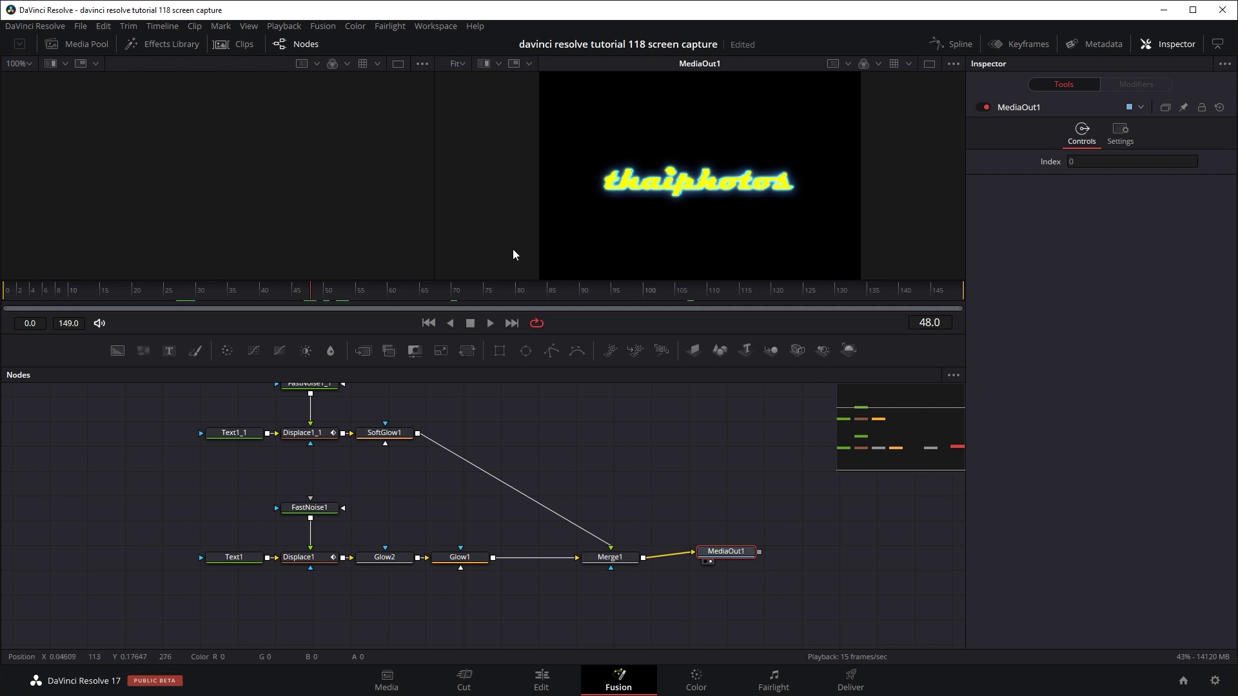
left_click_drag(87, 301, 94, 296)
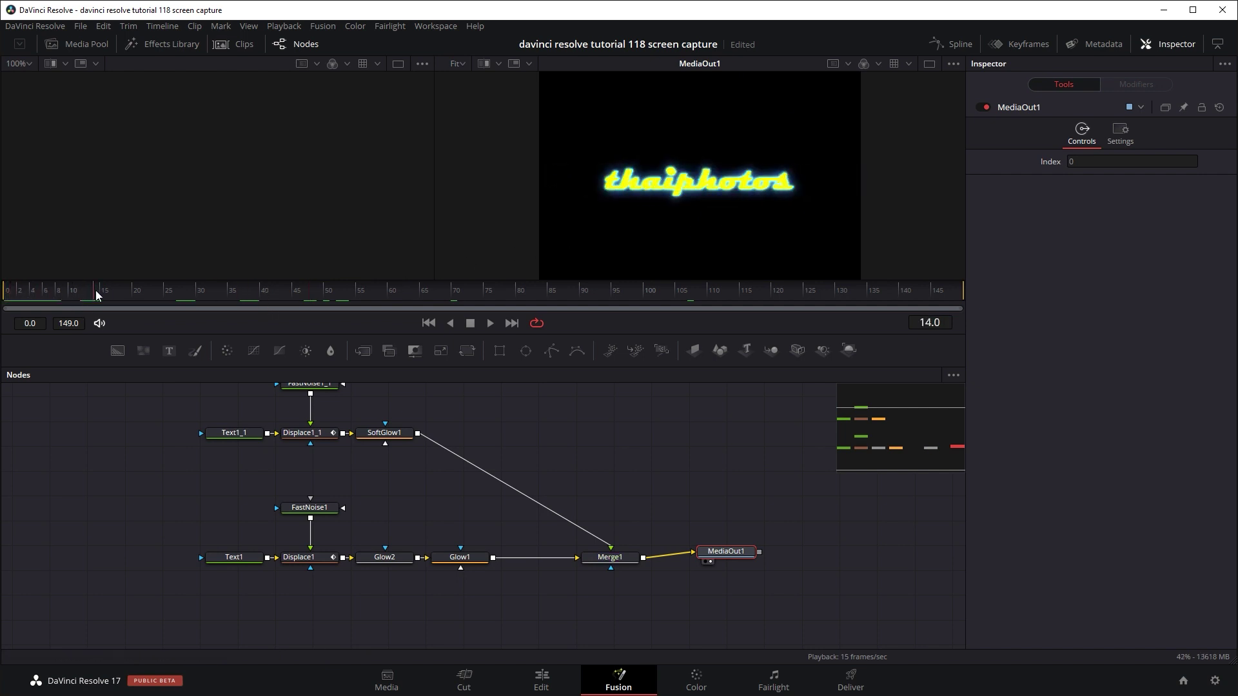
Step: Compare the Text1 and Text1_1 text settings at frame 48
left_click(235, 432)
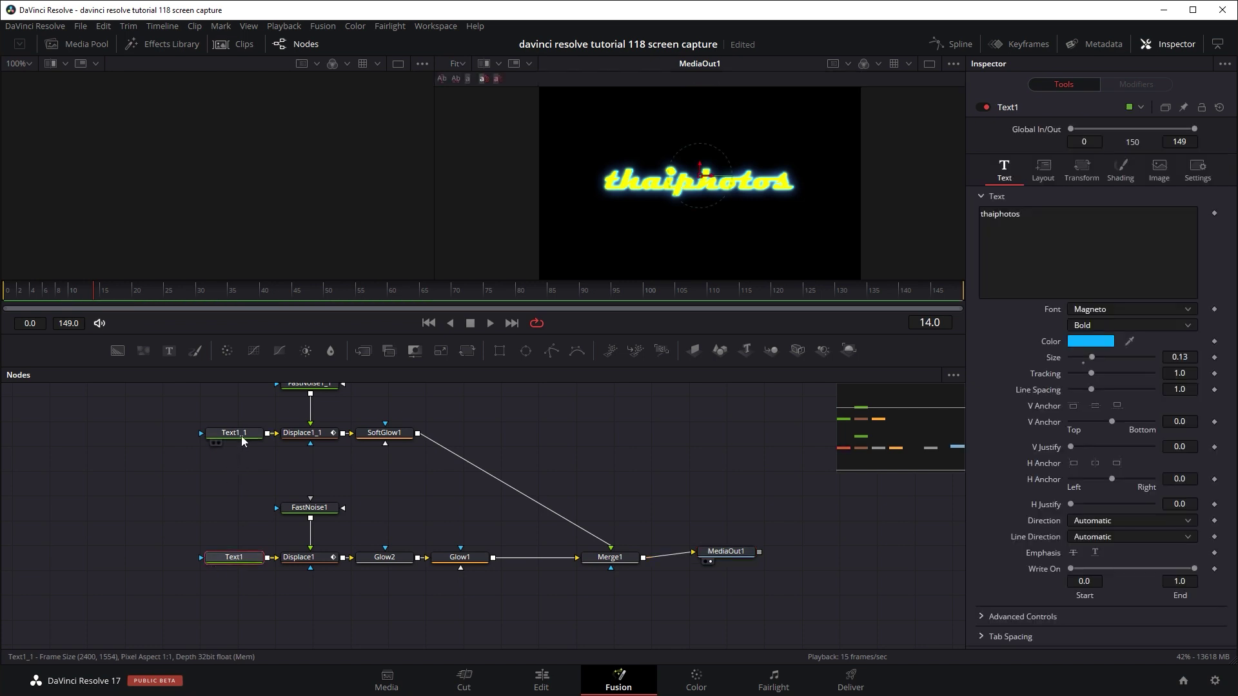
left_click(235, 558)
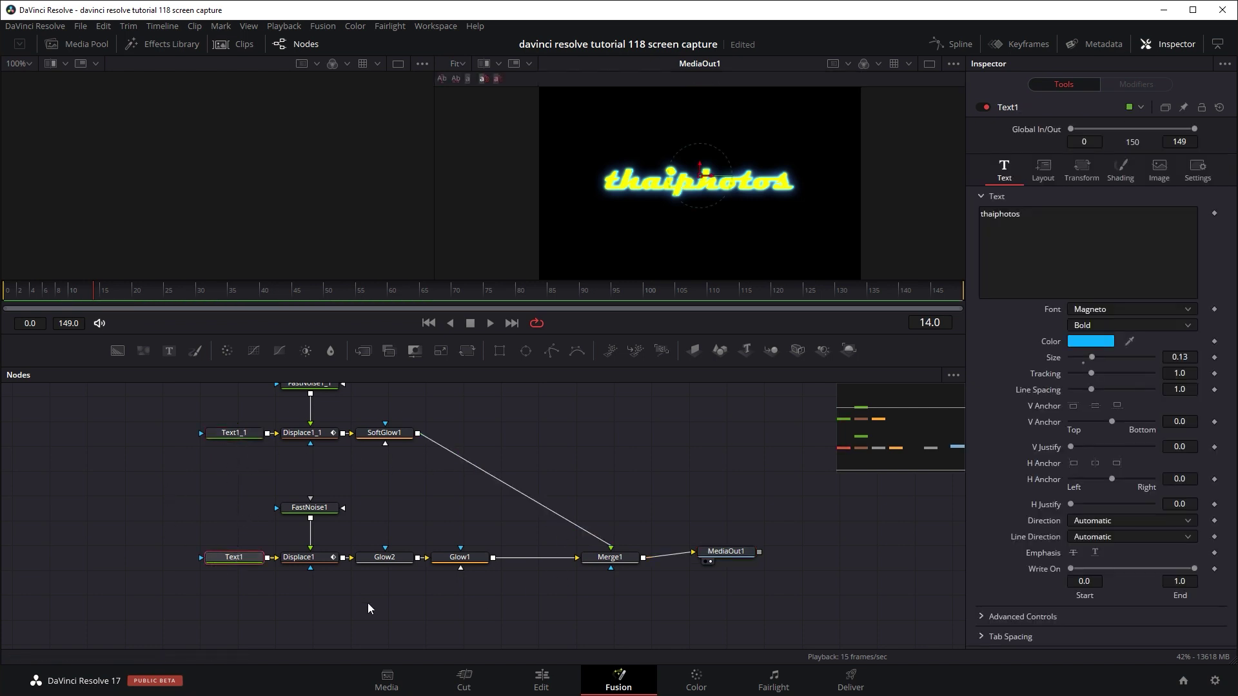
scroll(652, 180, "up", 3)
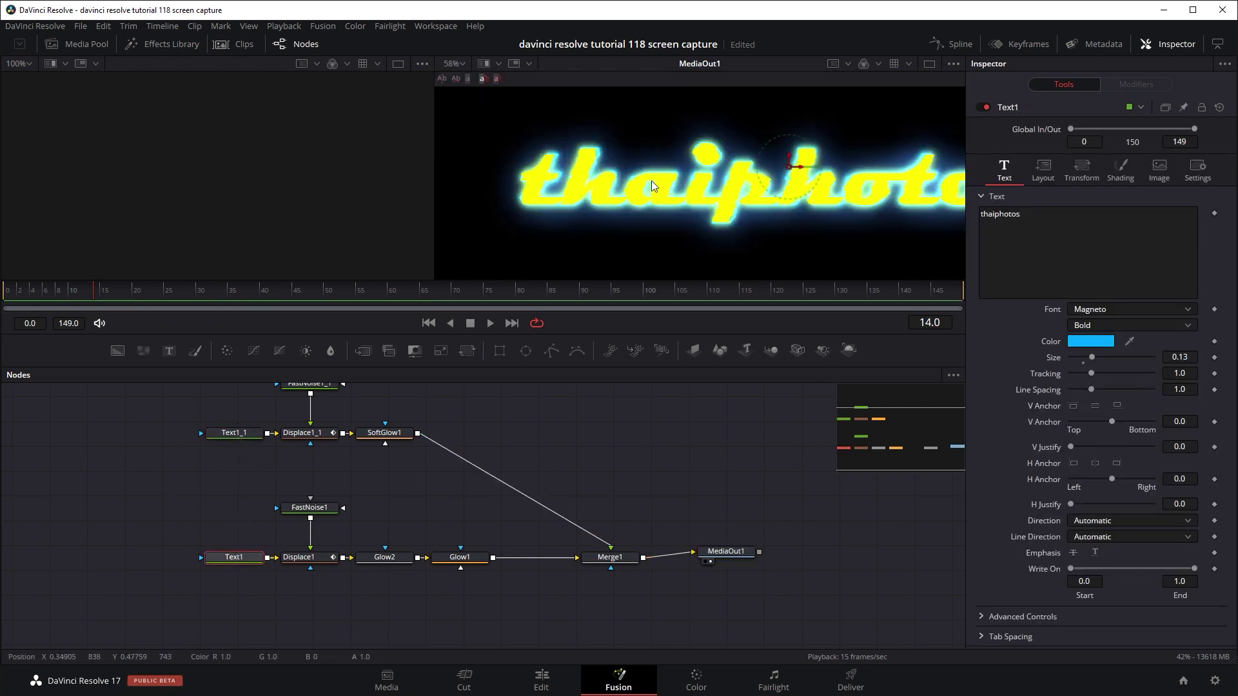
left_click(310, 291)
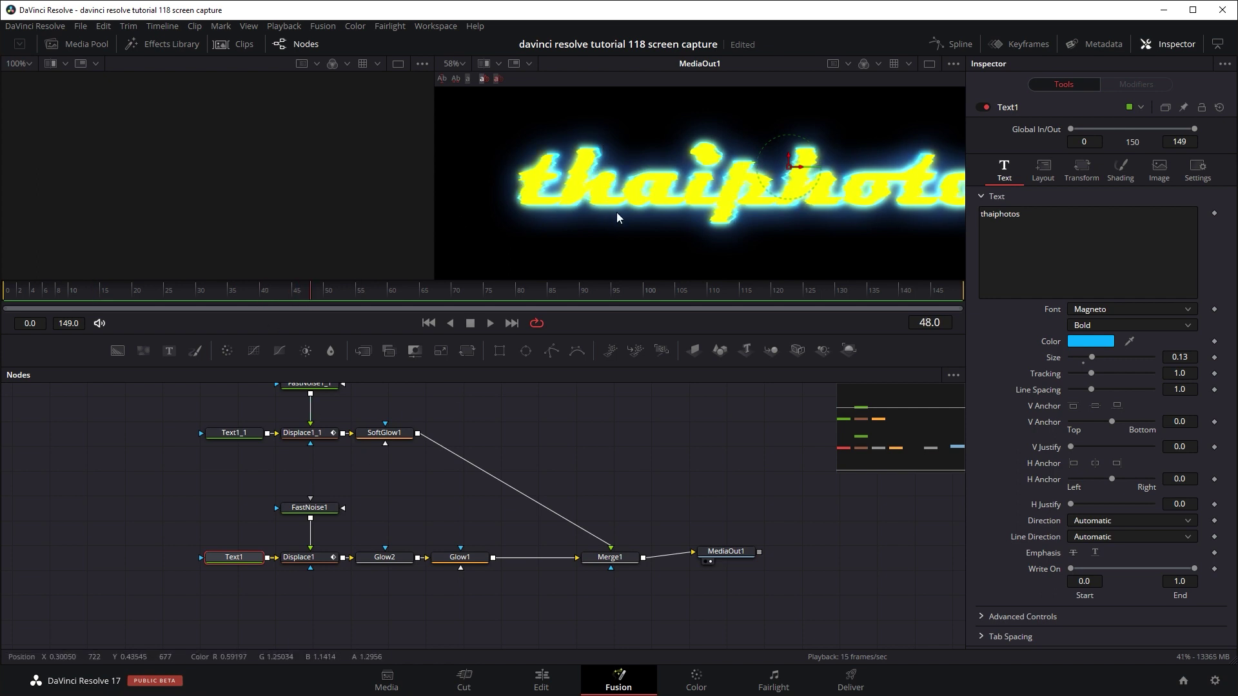
left_click(234, 433)
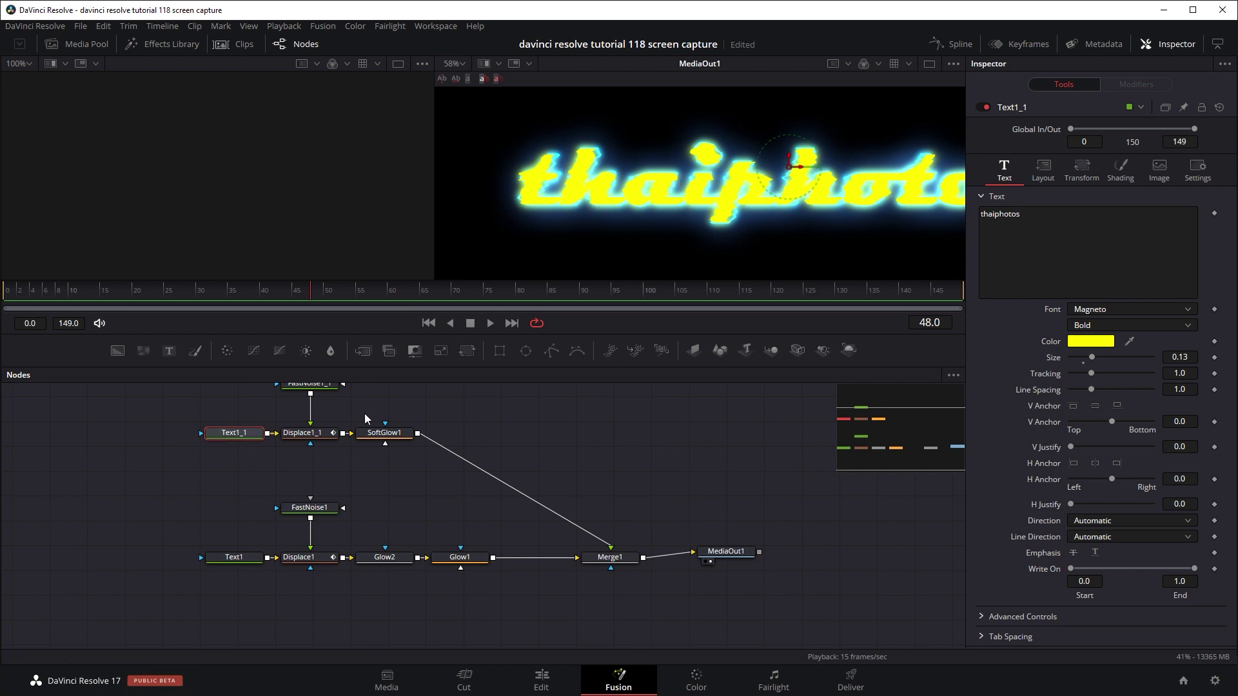
left_click(243, 559)
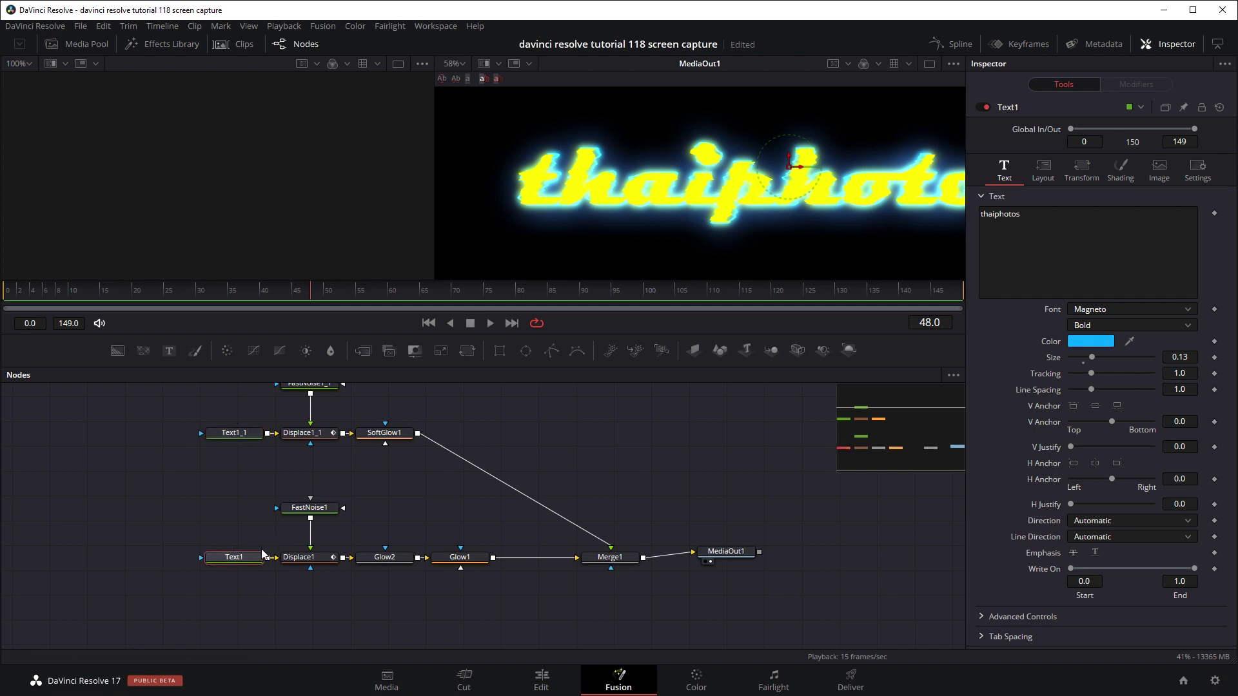
Step: Replace 'thaiphotos' with 'cyberpunk' in both Text1 and Text1_1
double_click(1025, 229)
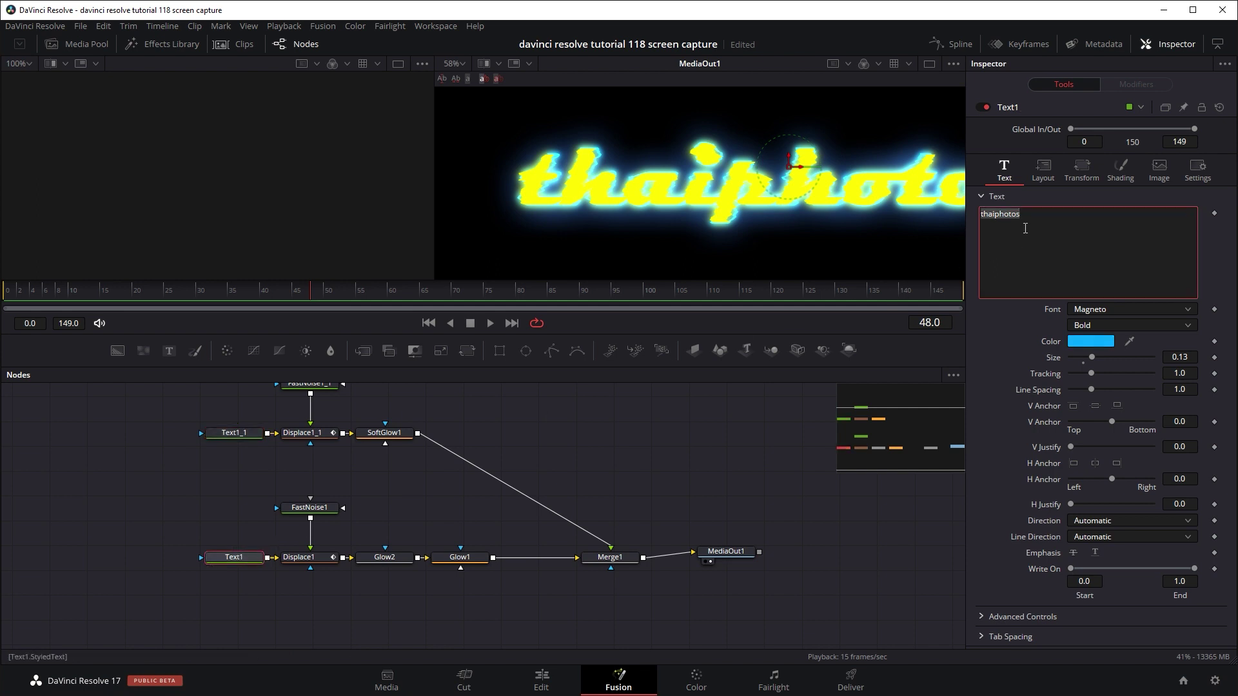
type("cyberpu")
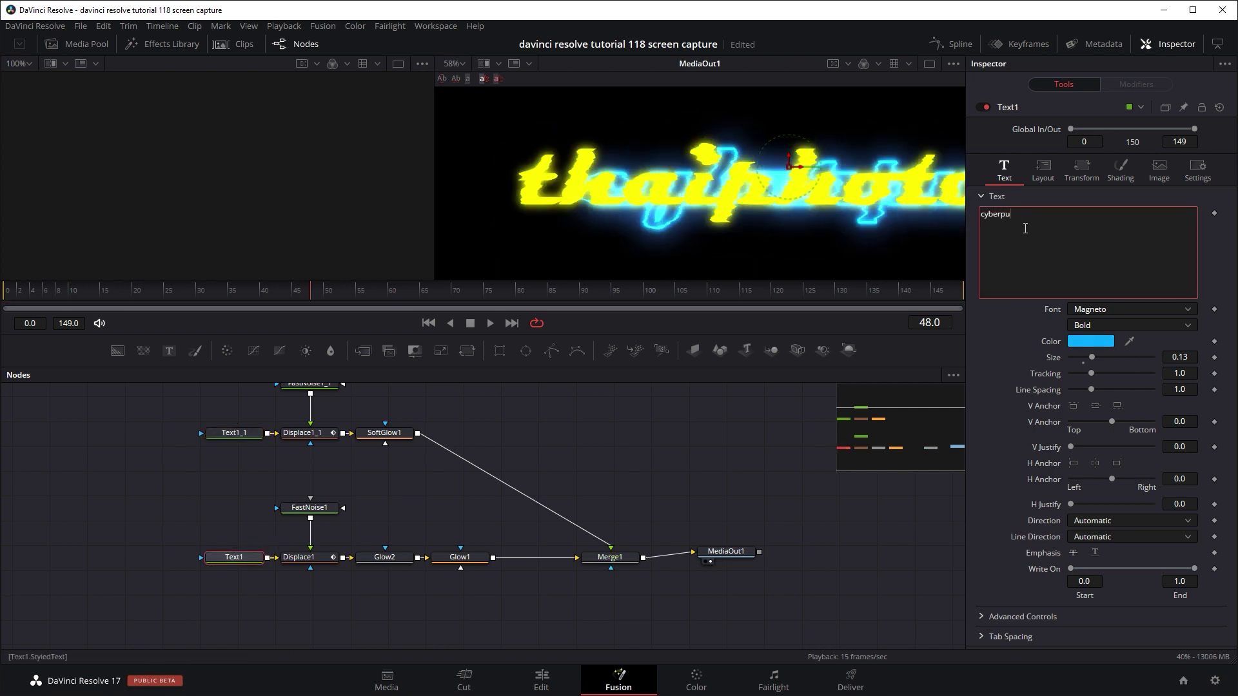
type("nk")
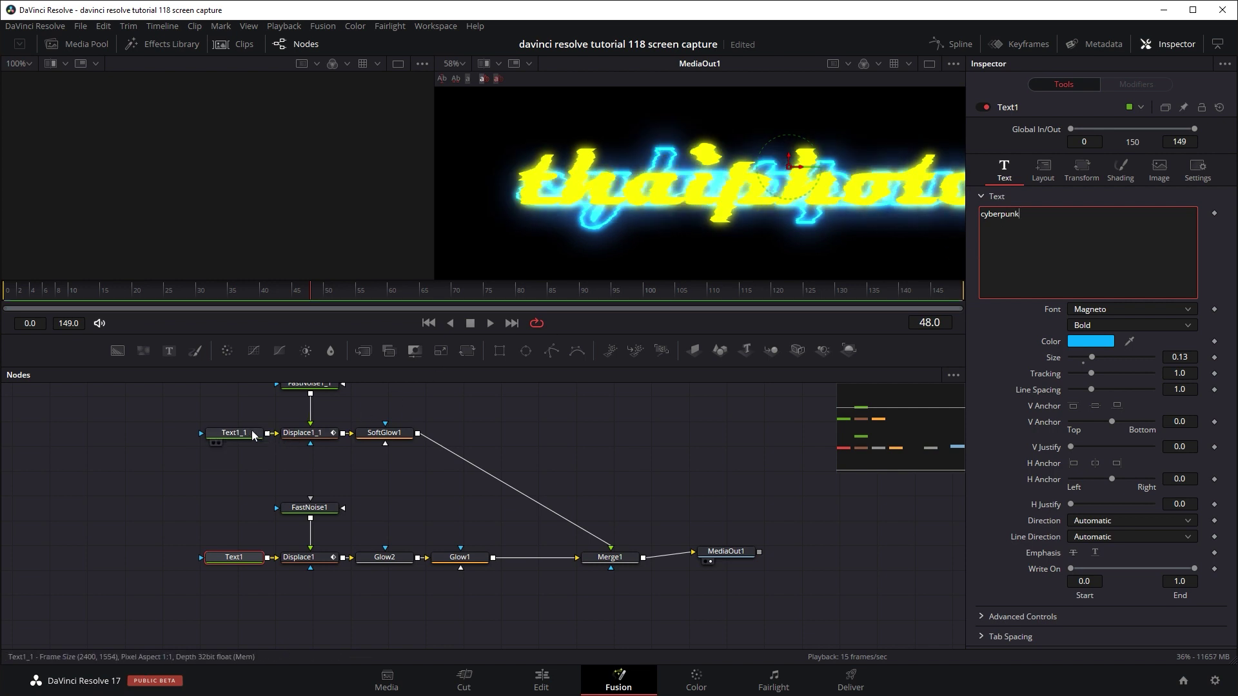
left_click(250, 434)
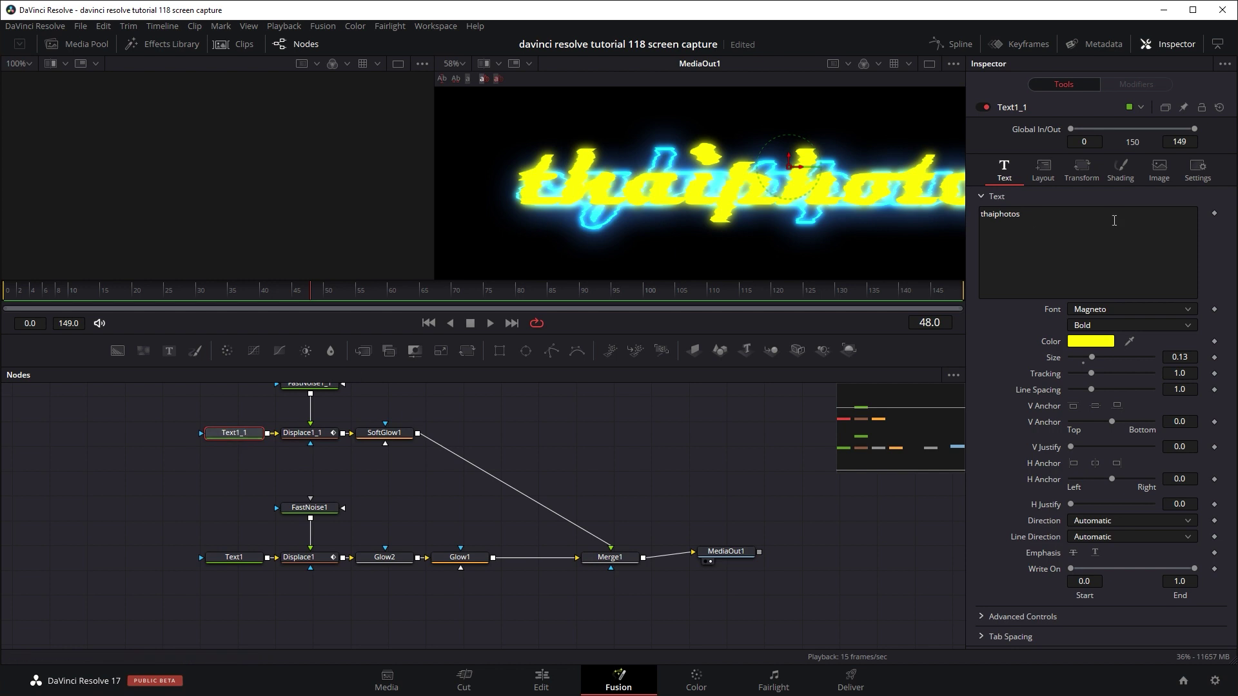
double_click(982, 215)
type("cyberpu")
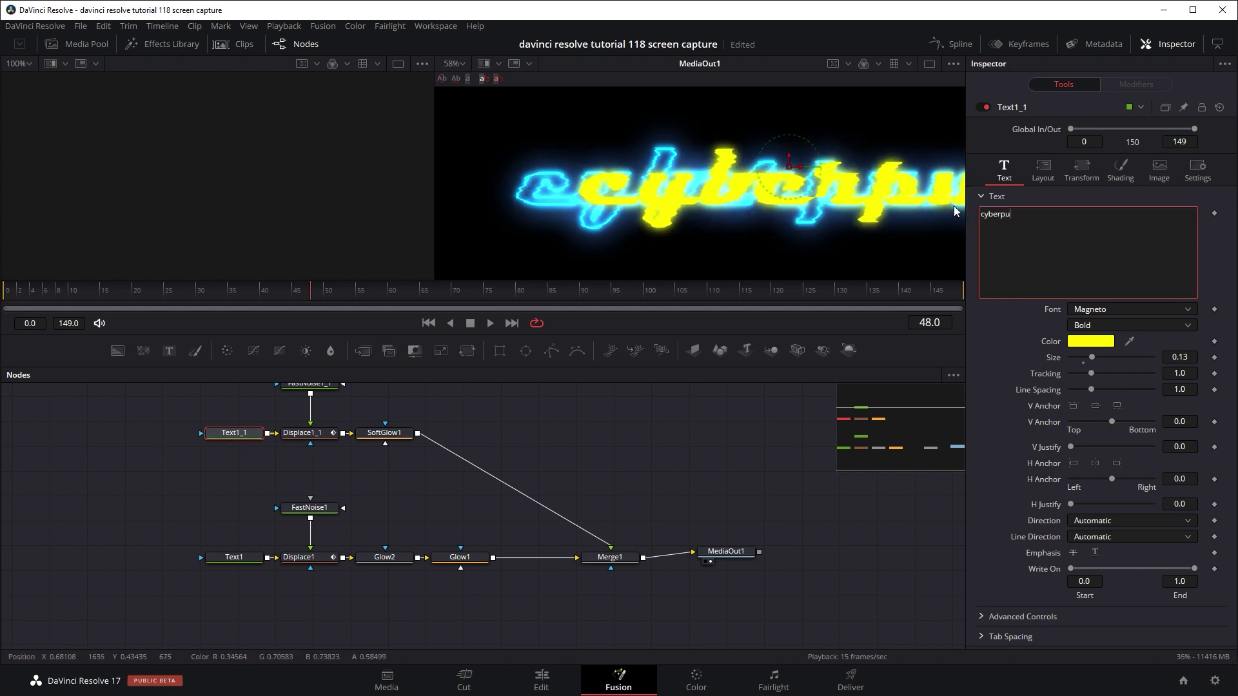
type("nk")
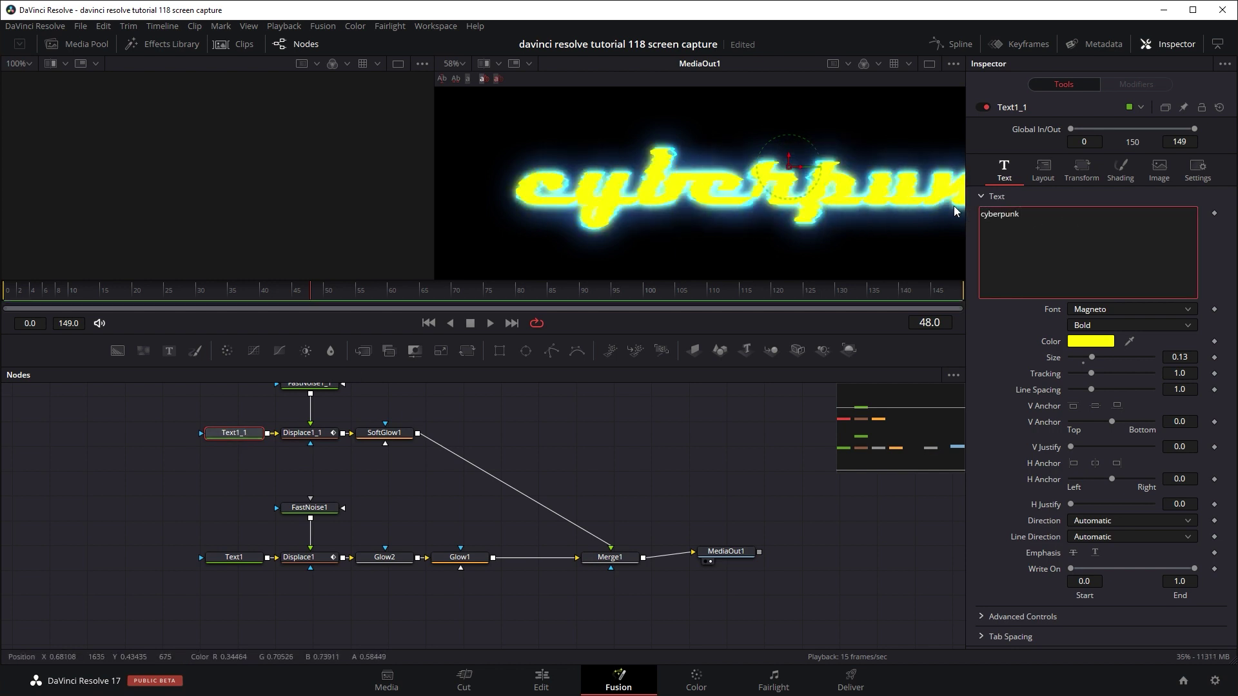
Step: Play the animation from an early frame and set the viewer zoom to Fit
left_click(258, 294)
left_click_drag(258, 294, 192, 294)
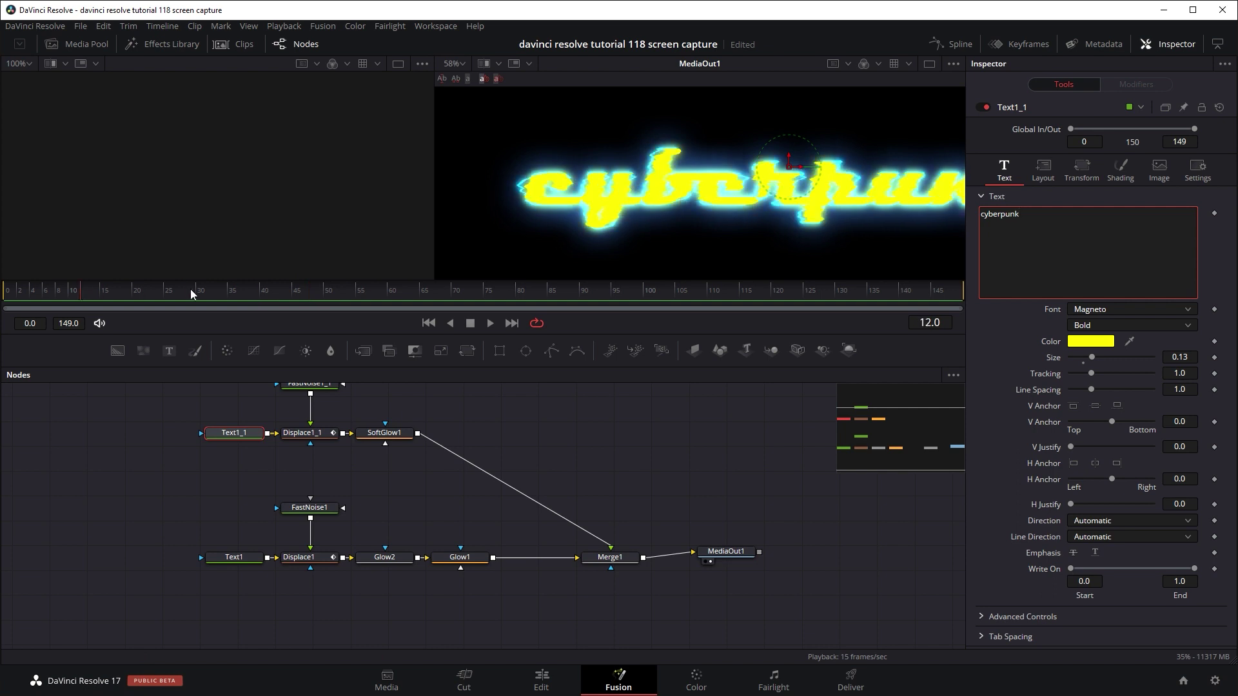
left_click(490, 323)
scroll(767, 225, "down", 2)
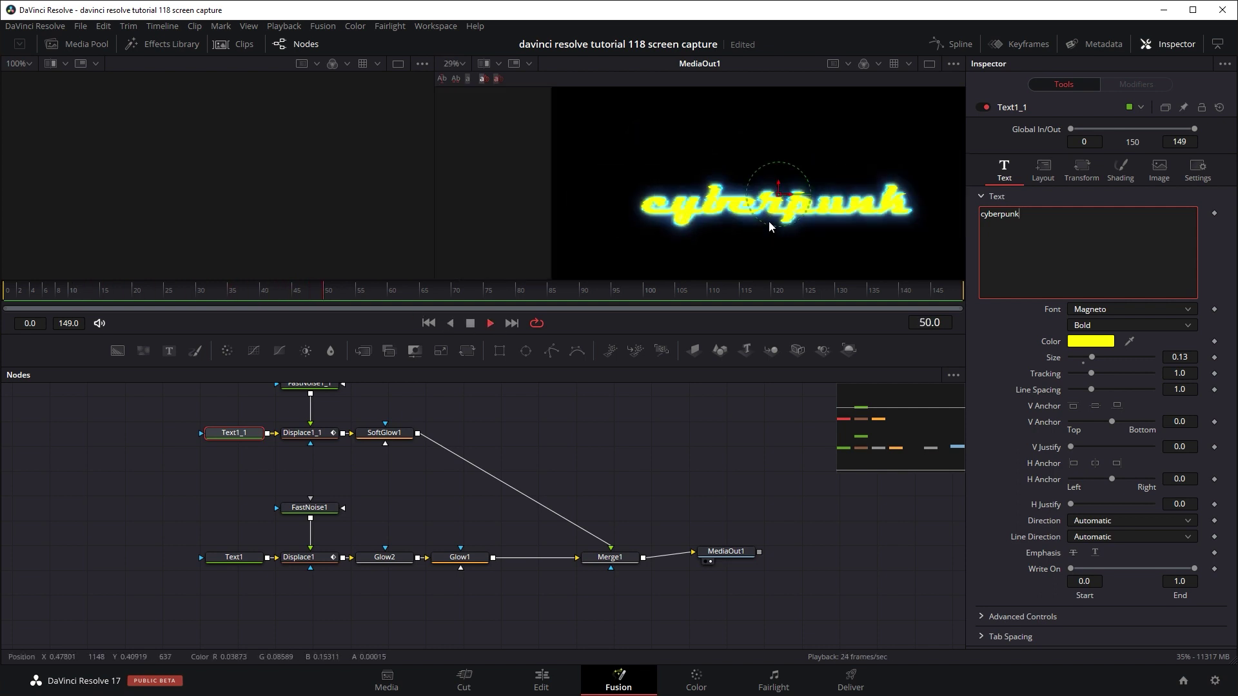
key("space")
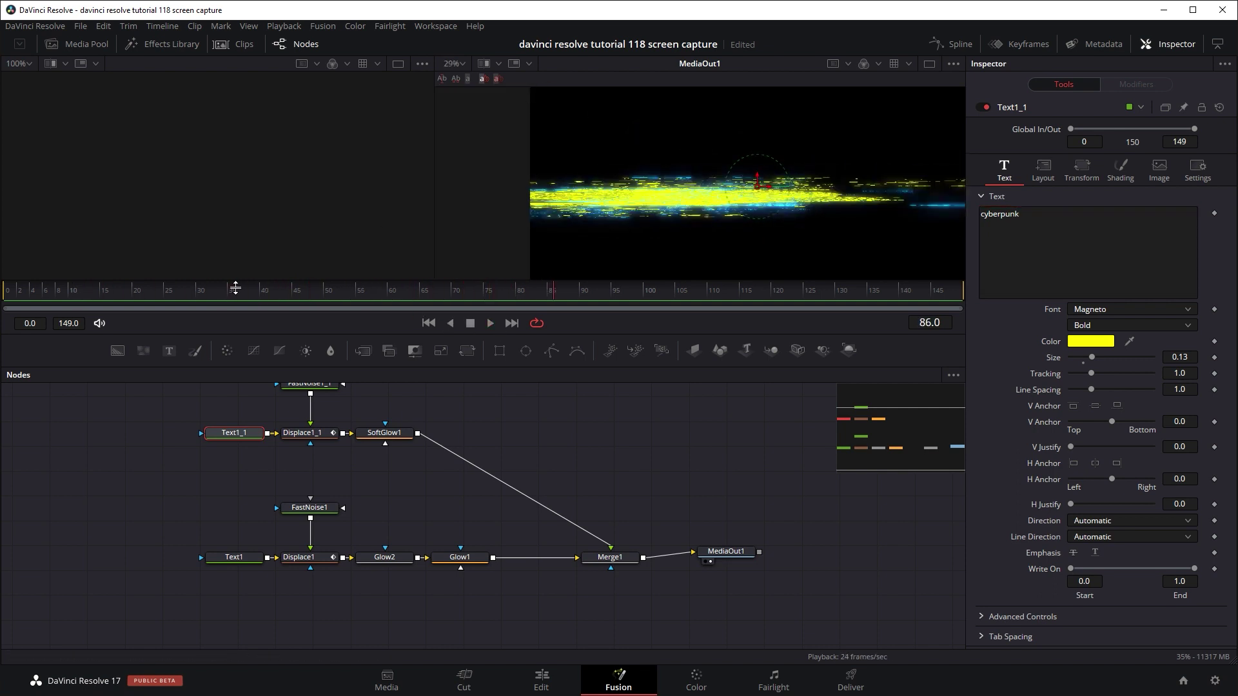
left_click(236, 289)
left_click(453, 63)
left_click(455, 79)
key("space")
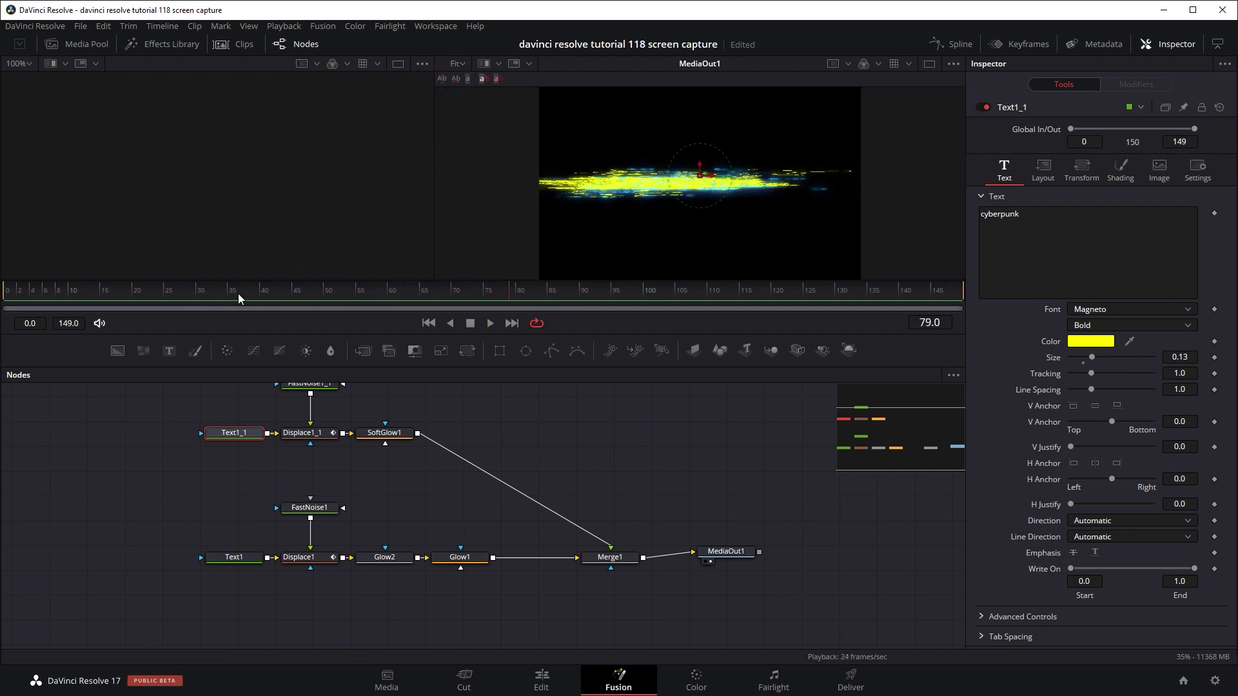
left_click(172, 292)
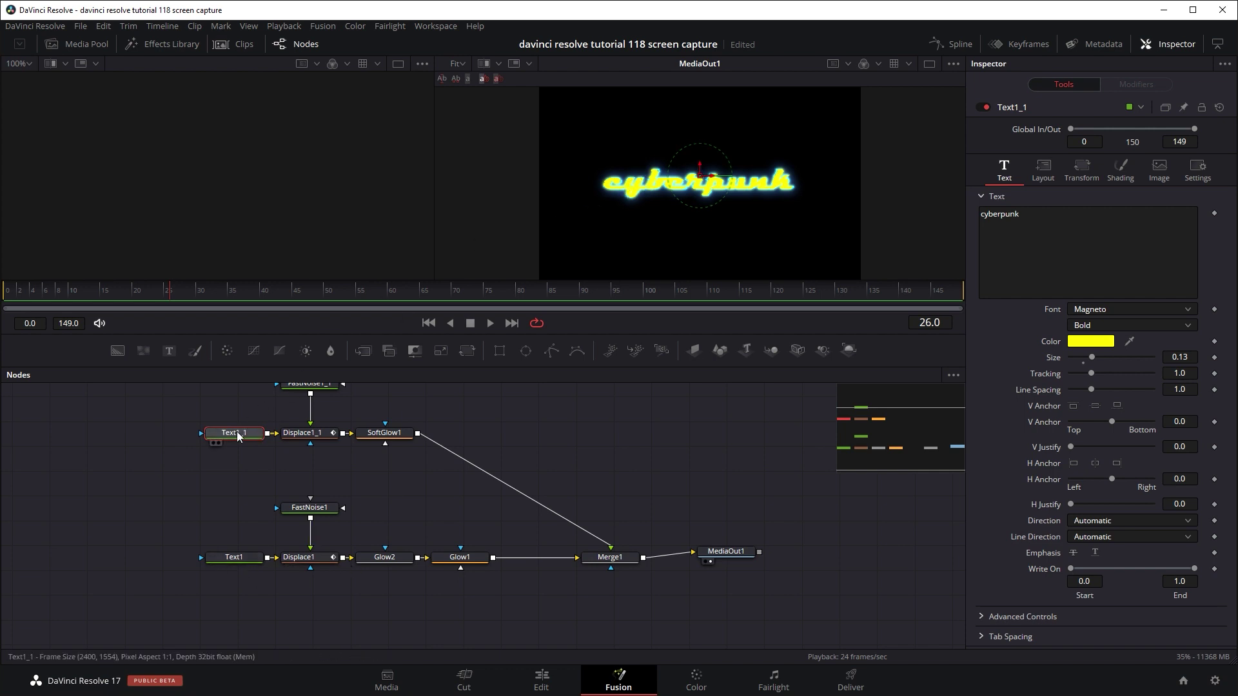
Step: Change Text1_1's color to bright green (#55ff00) and select the SoftGlow1 node
left_click_drag(238, 438, 233, 438)
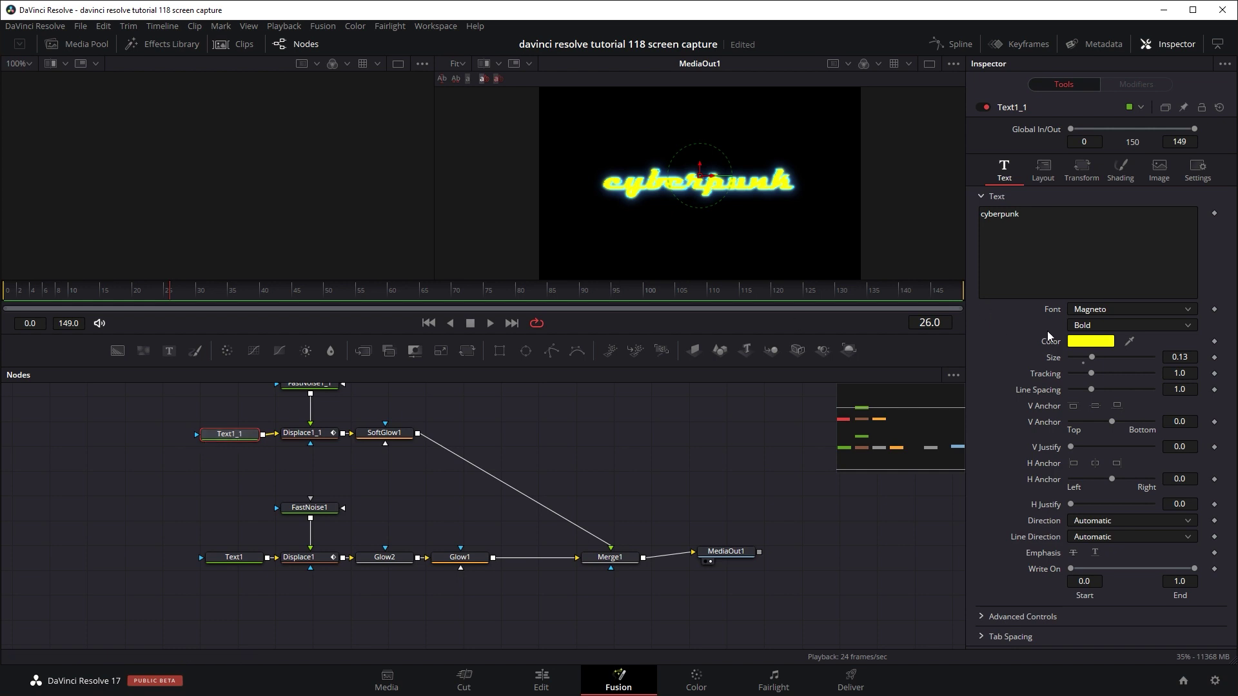
left_click(1090, 345)
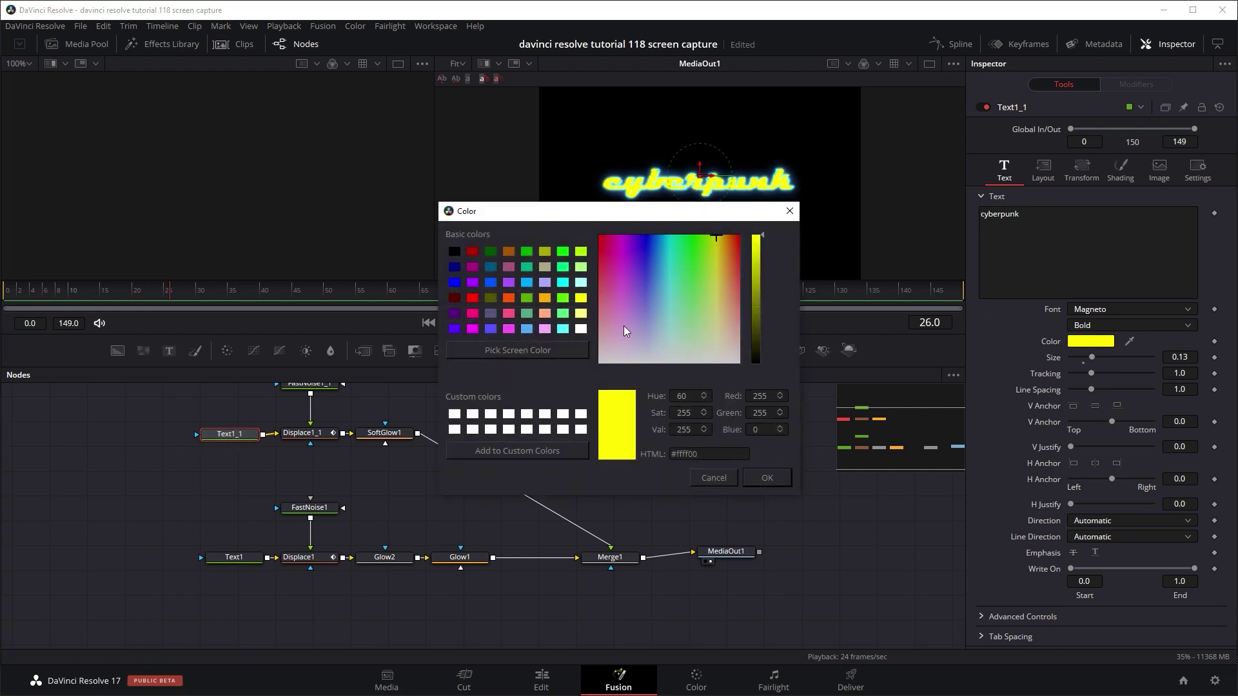
left_click(562, 303)
left_click(772, 474)
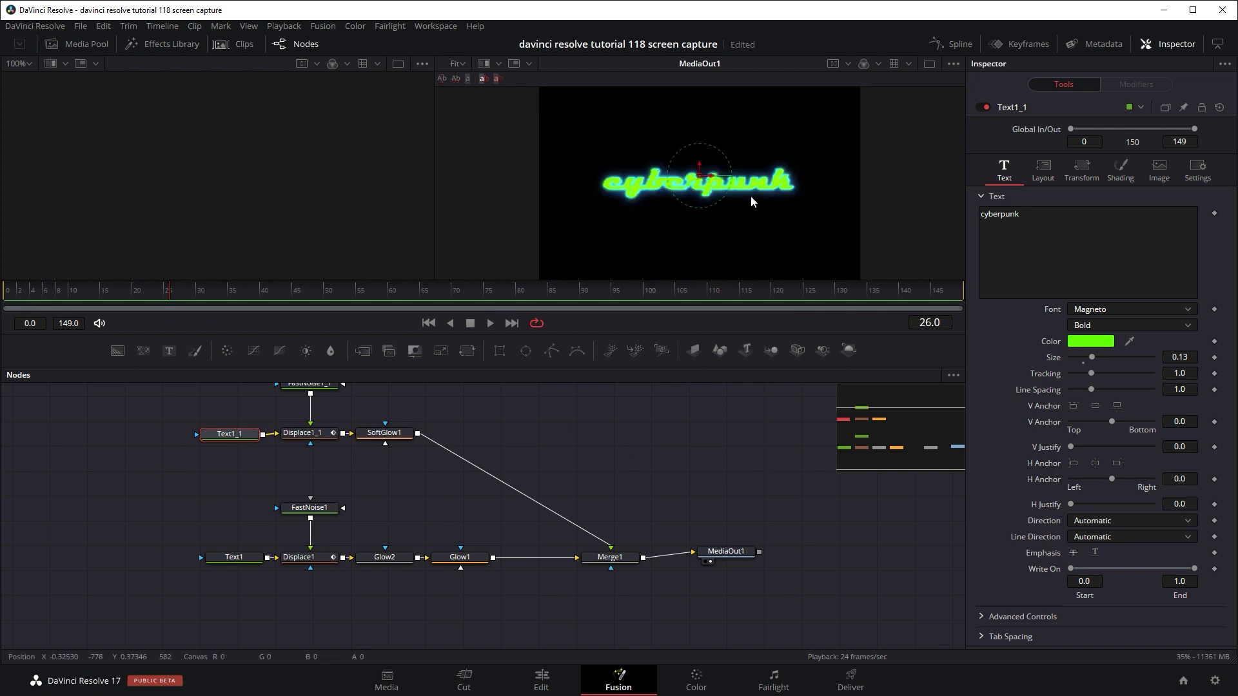
scroll(750, 195, "up", 1)
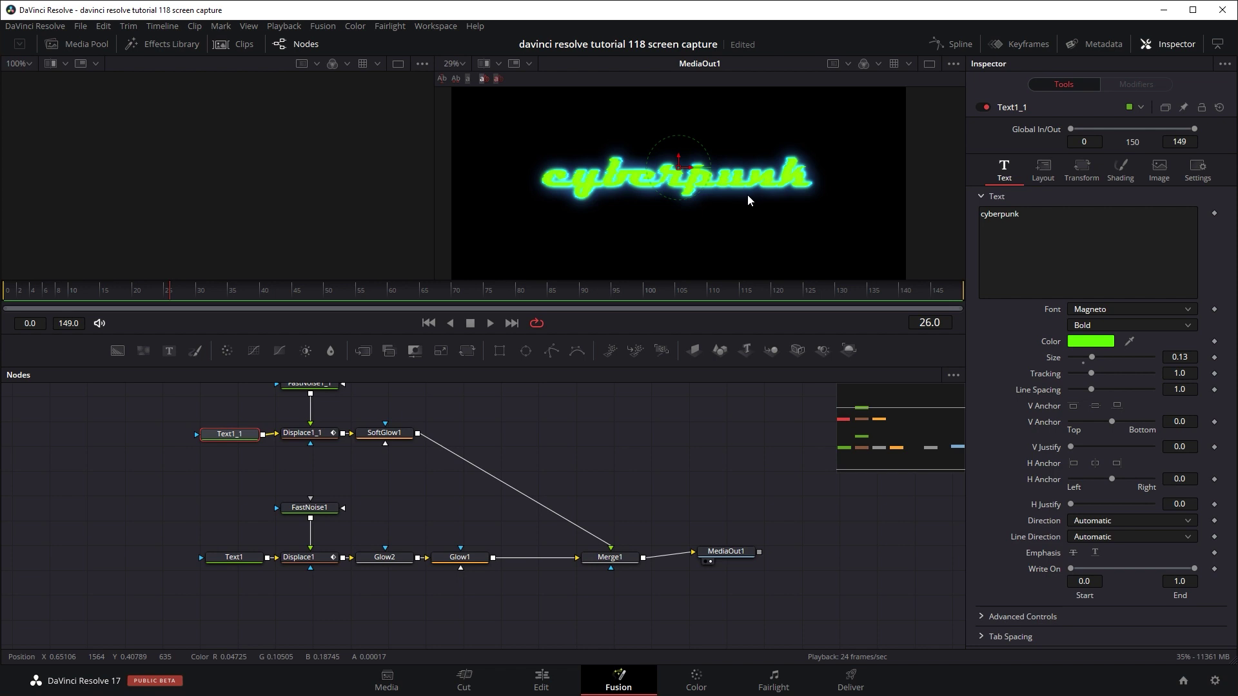
left_click(385, 433)
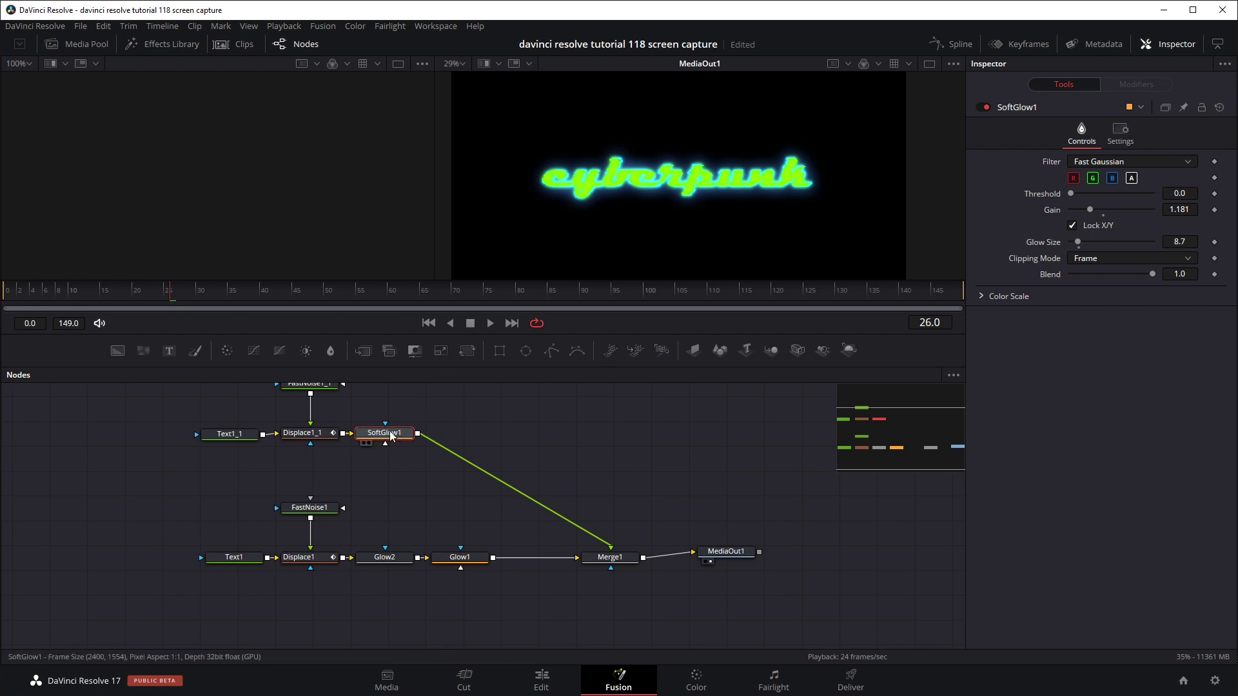
Step: Lower SoftGlow1's Gain to 1.142 and replay the animation from frame 0
mouse_move(1089, 211)
left_mouse_down()
mouse_move(1104, 210)
mouse_move(1067, 212)
mouse_move(1087, 211)
left_mouse_up()
left_click_drag(246, 289, 246, 294)
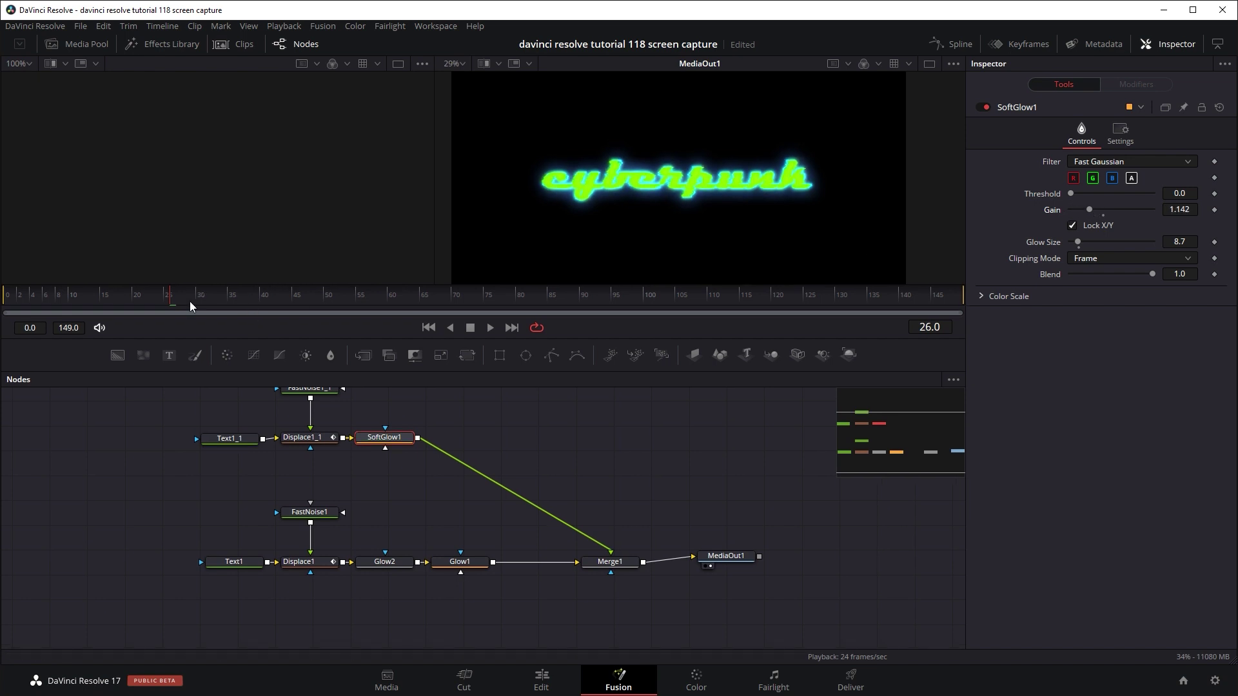
key("Home")
left_click(490, 327)
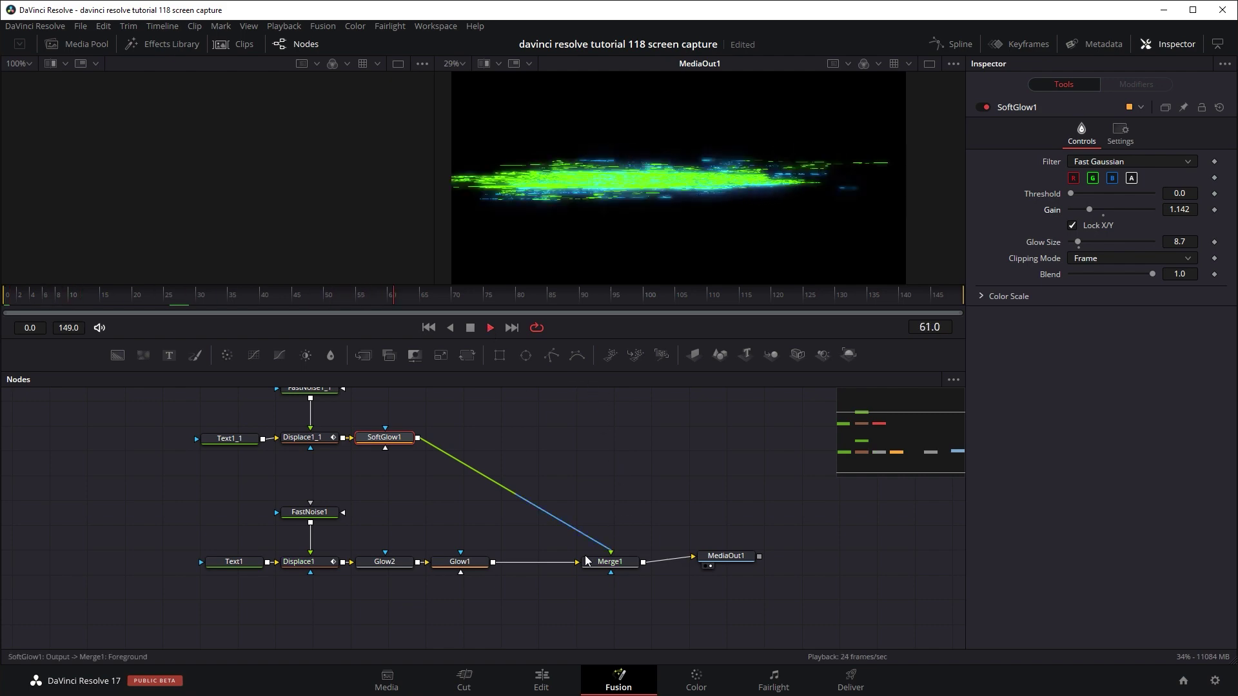
left_click(542, 677)
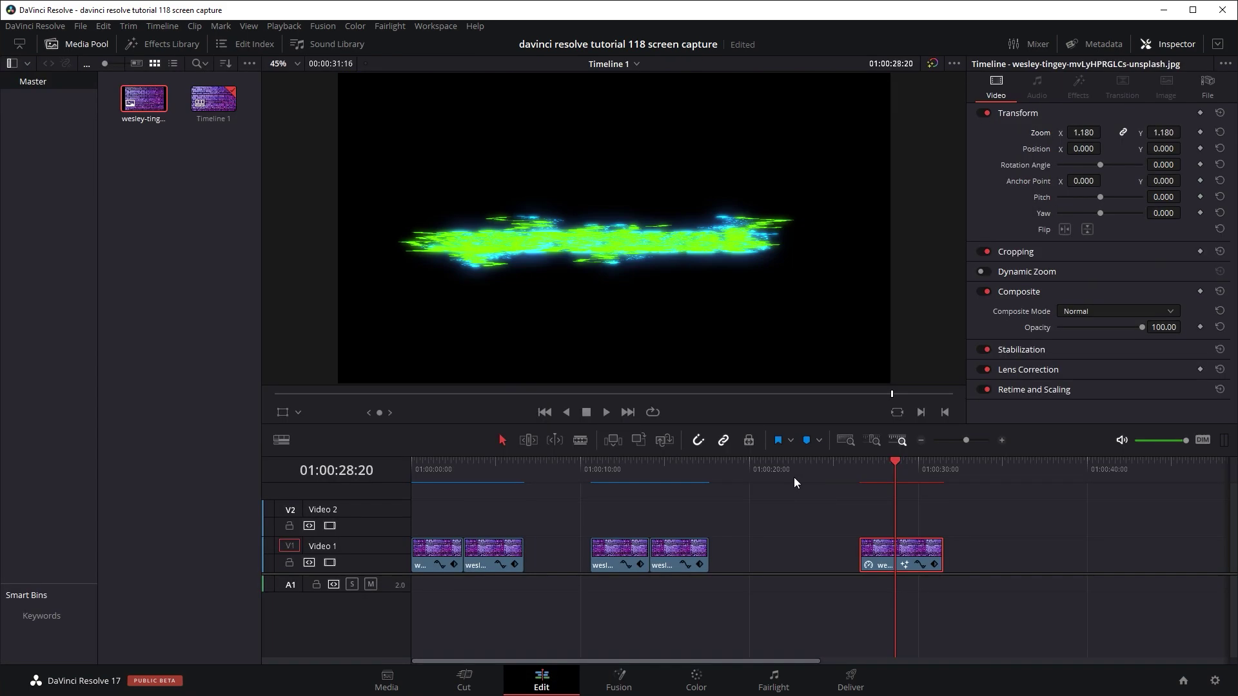
Step: Replay the glitch title section around 01:00:27–01:00:28 several times
left_click(858, 471)
key("space")
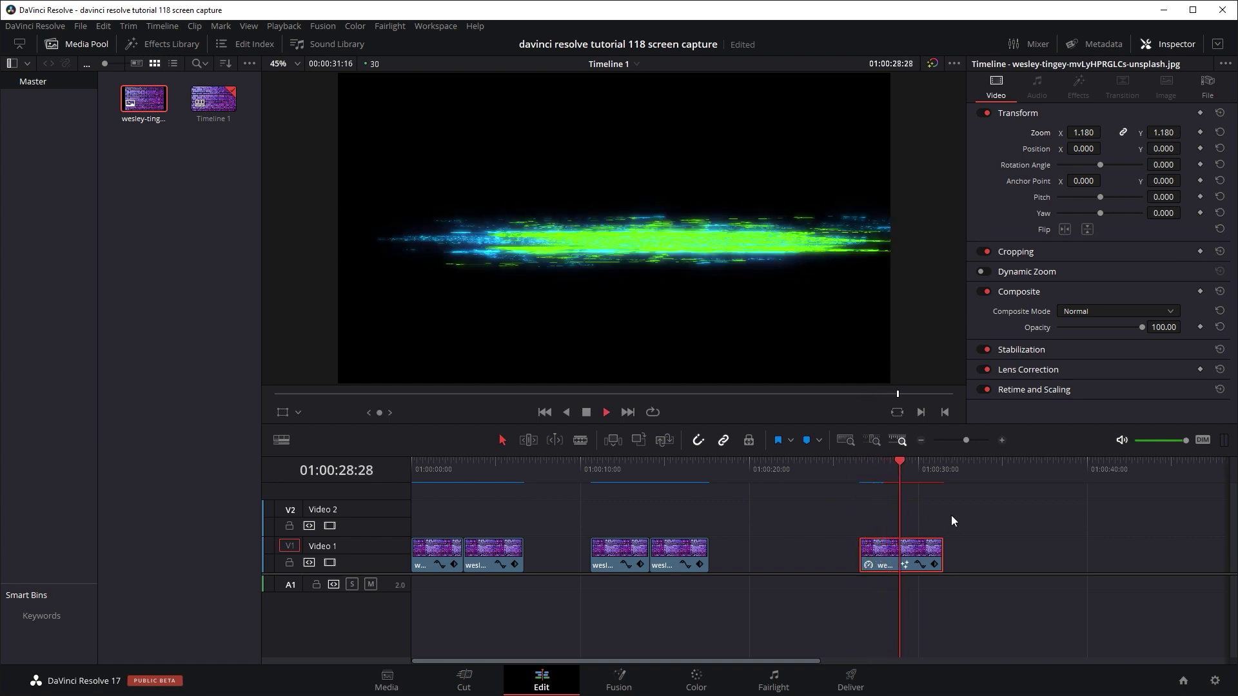
left_click(879, 470)
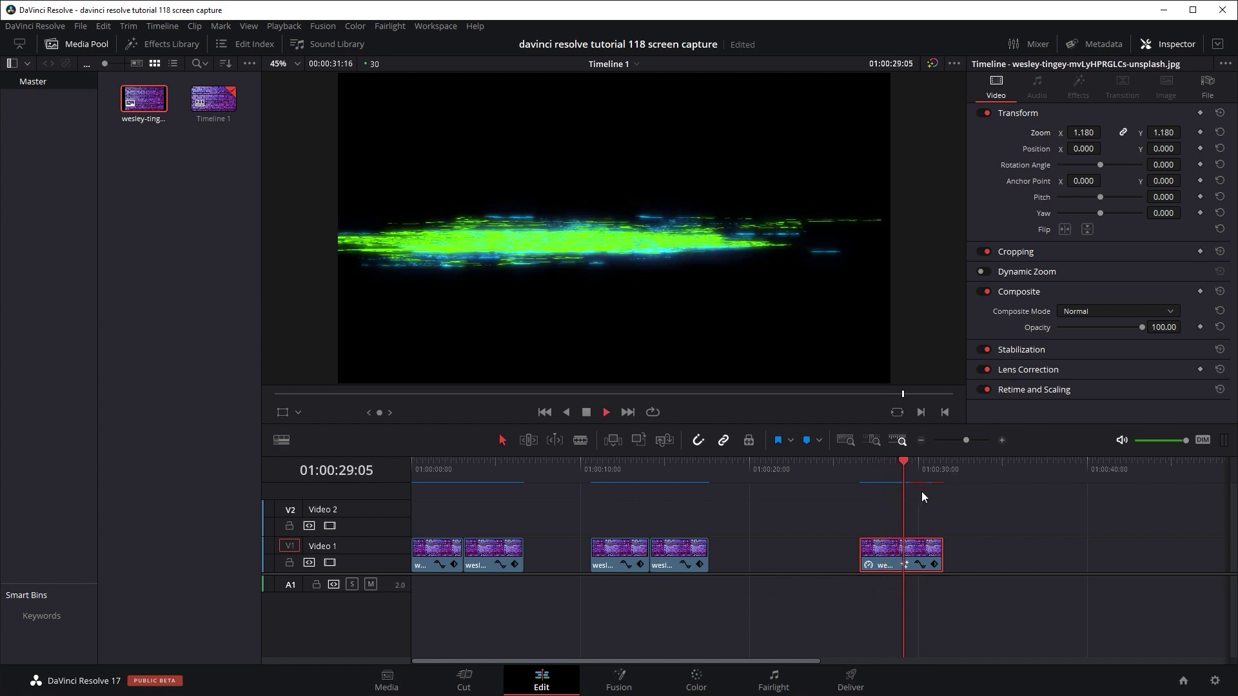
left_click(890, 462)
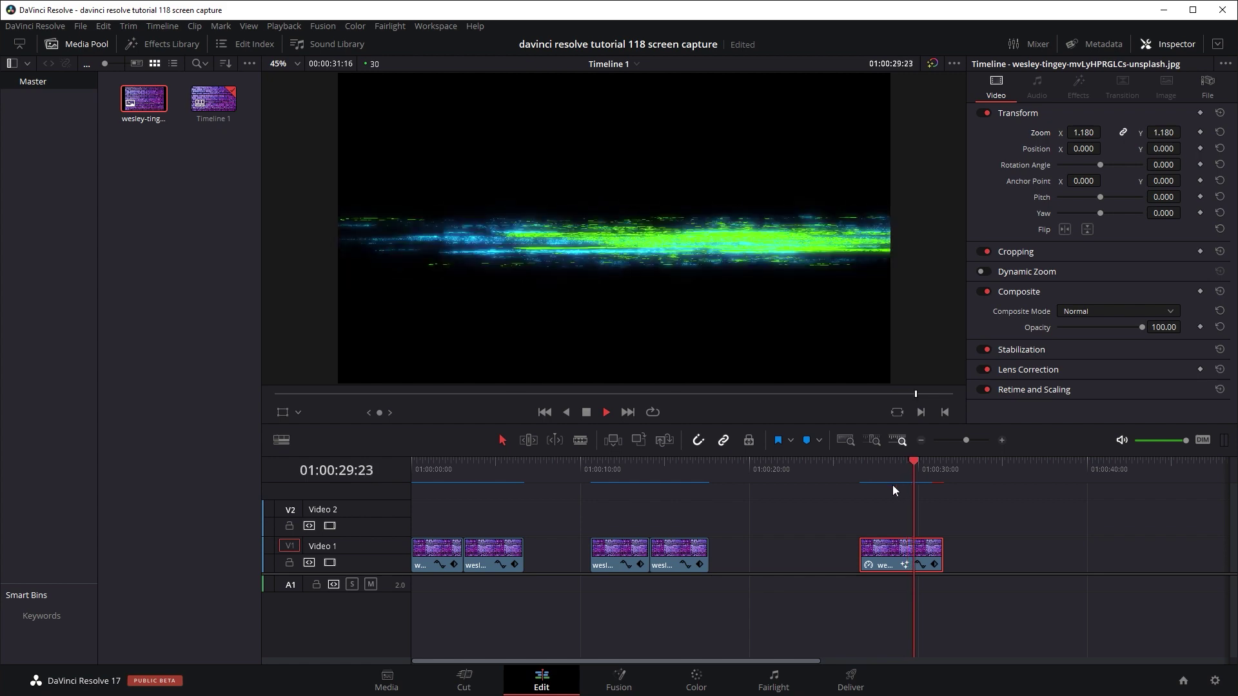
left_click(895, 463)
key("space")
key("space")
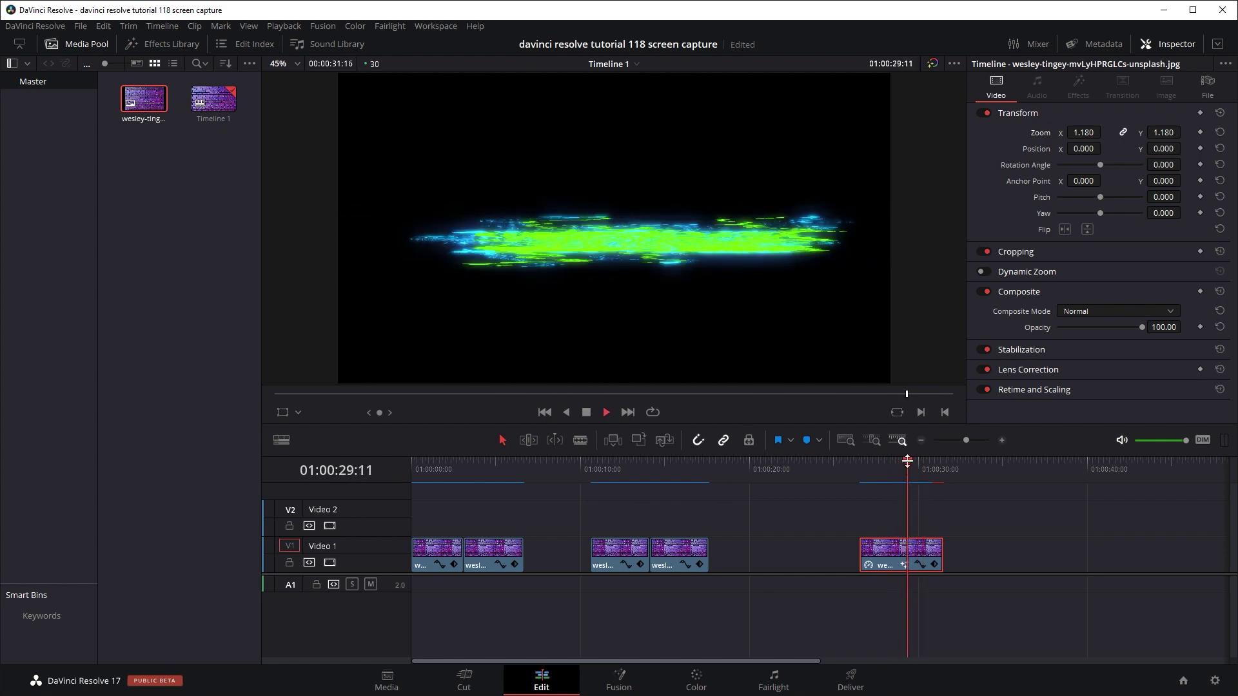
key("space")
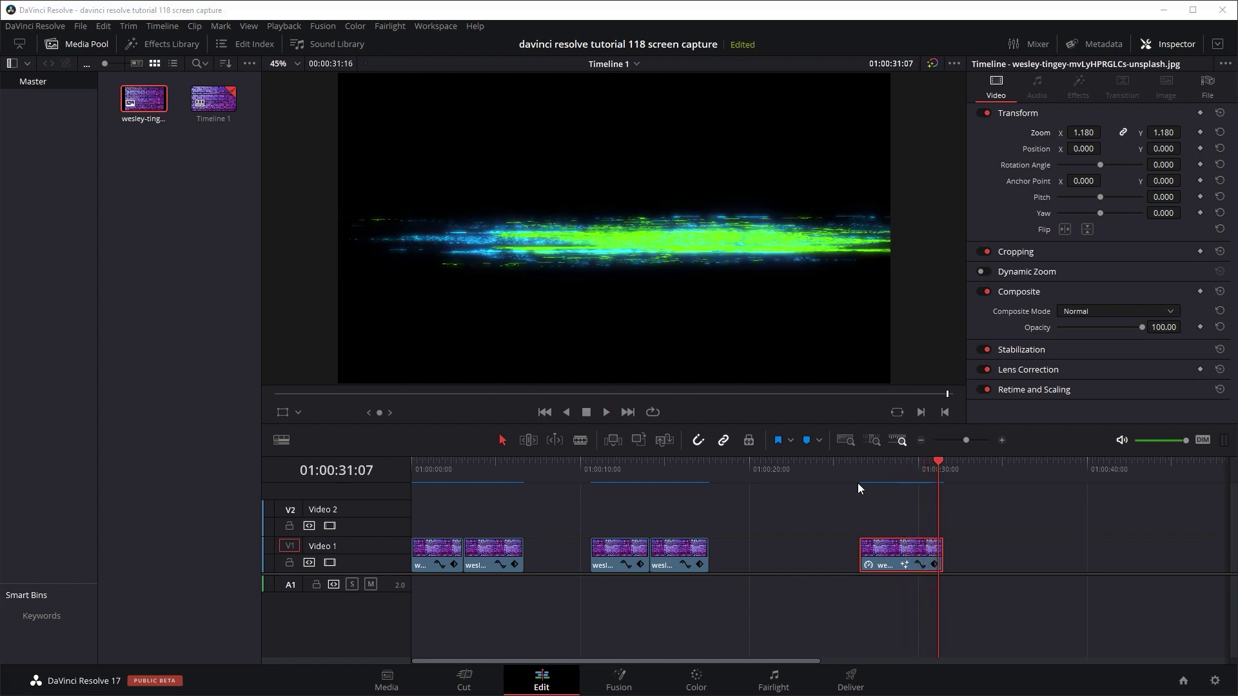
left_click(861, 471)
key("space")
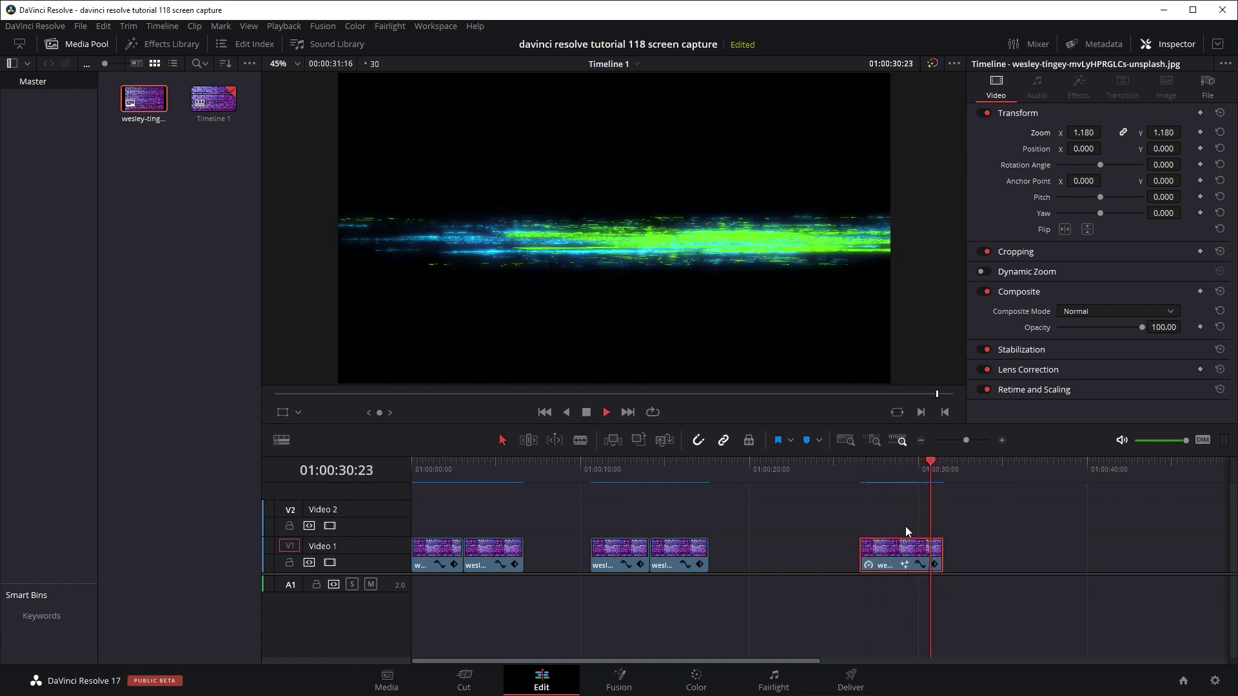
key("space")
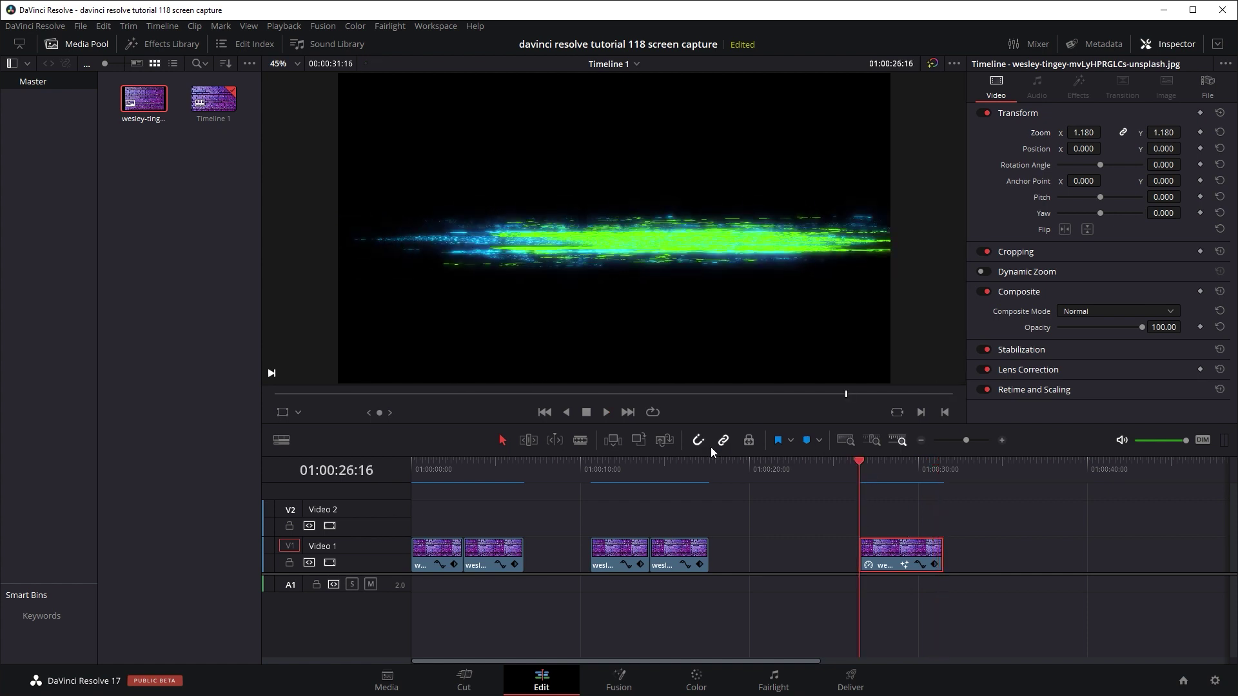
left_click(606, 413)
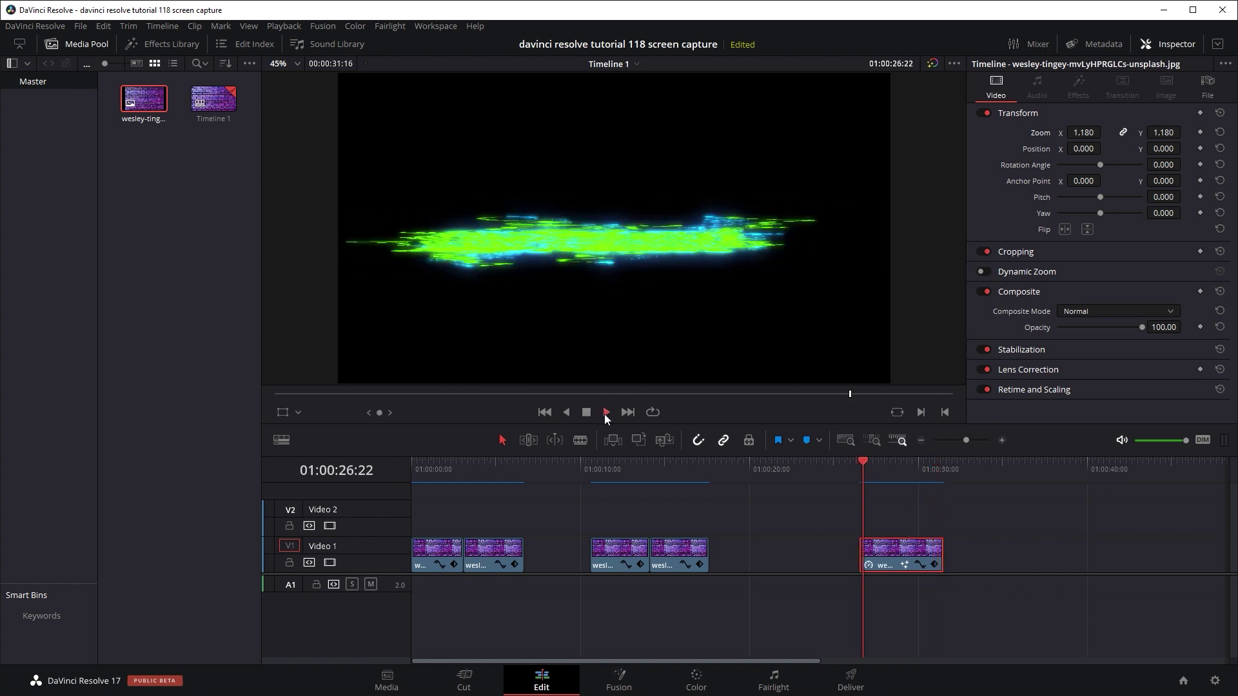
left_click(889, 471)
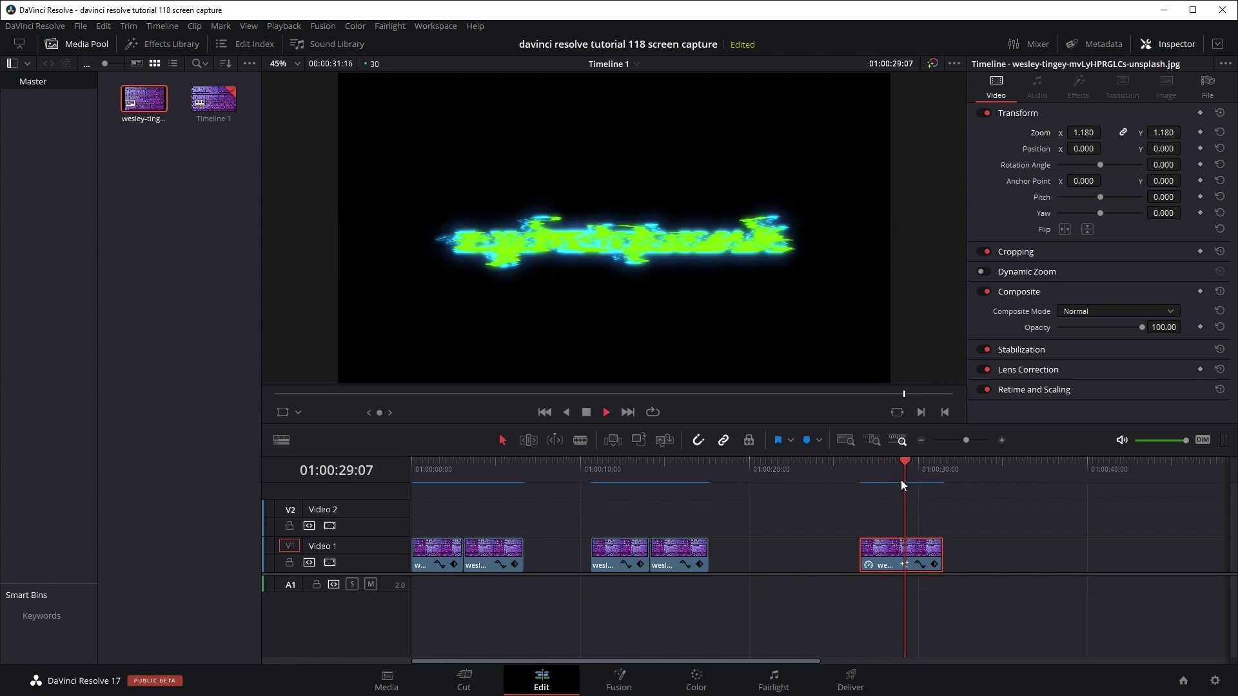
key("space")
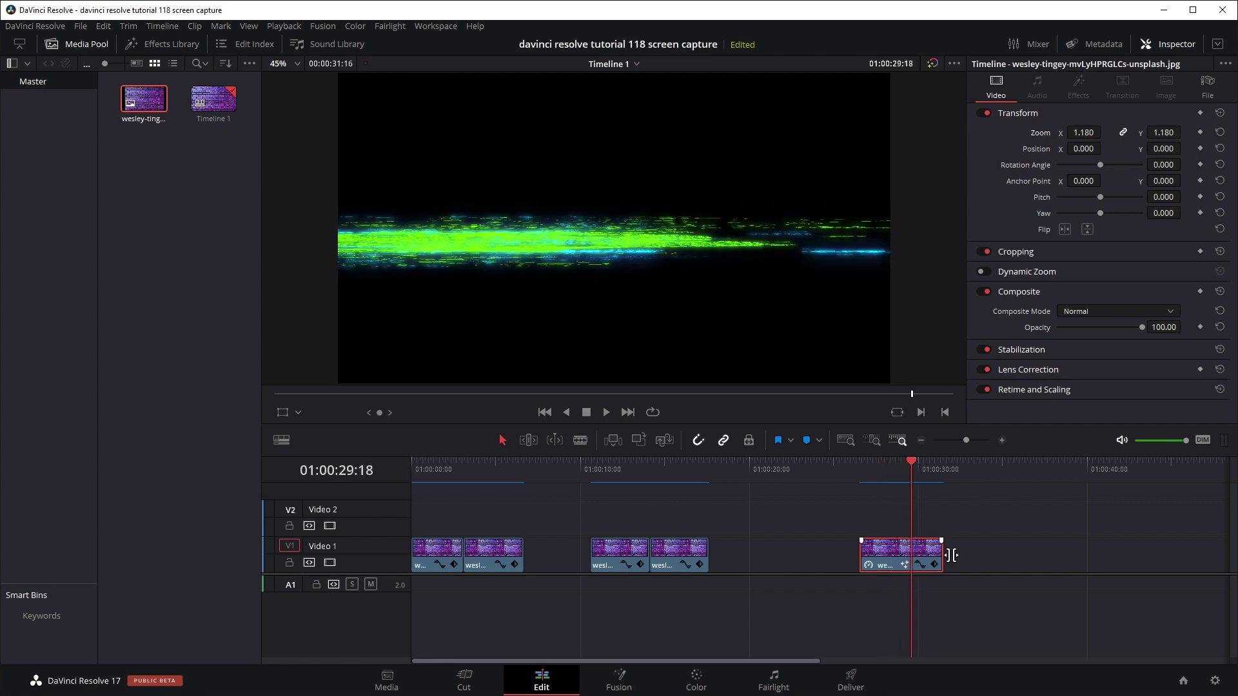
Step: Trim the last Video 1 clip to end at 01:00:29:18 and replay it
left_click_drag(951, 555, 913, 554)
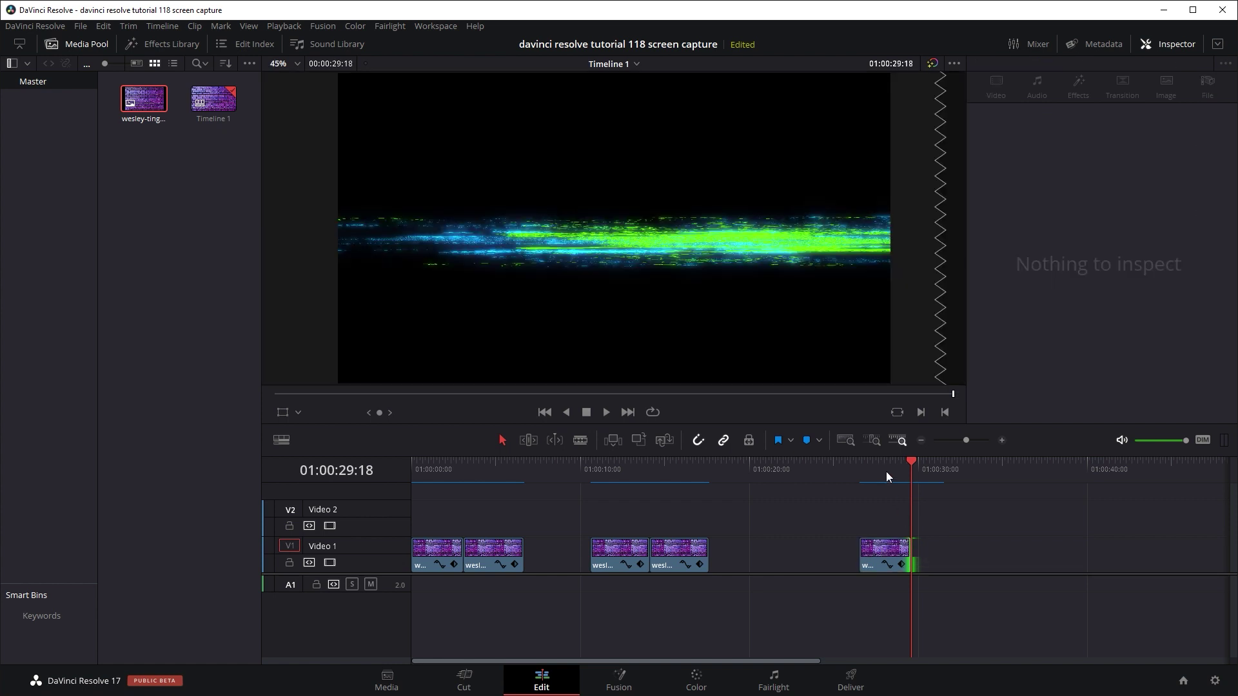
left_click(886, 469)
key("space")
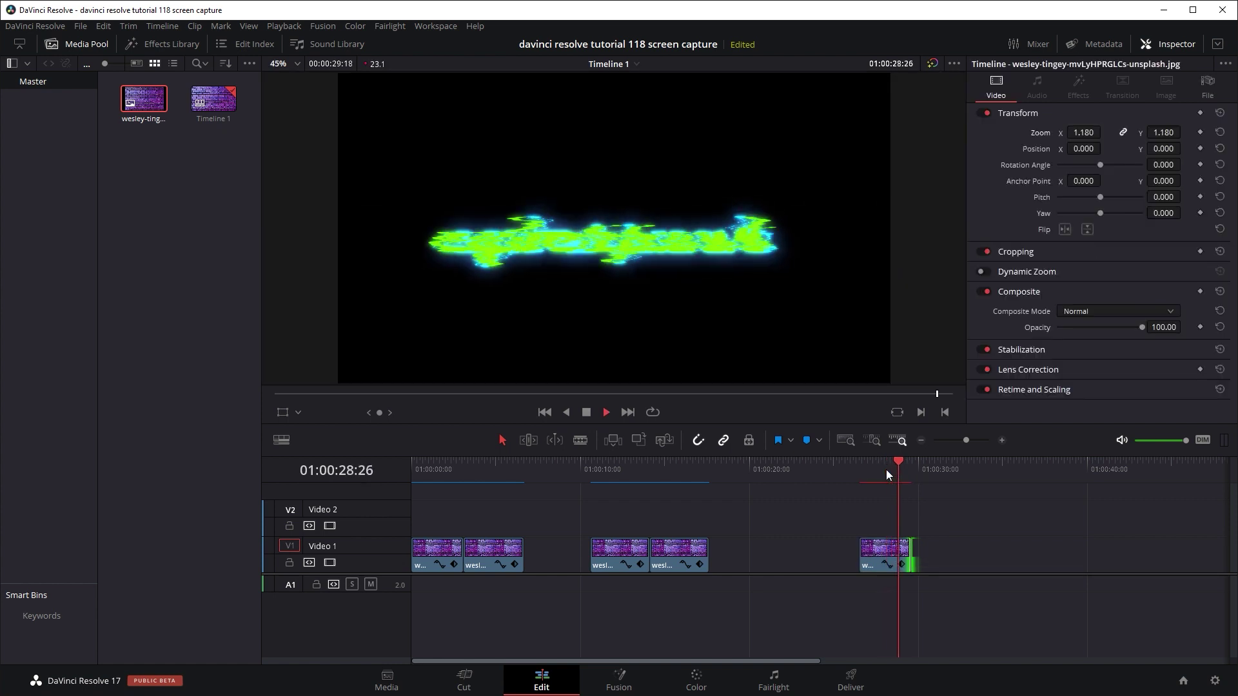
left_click(865, 462)
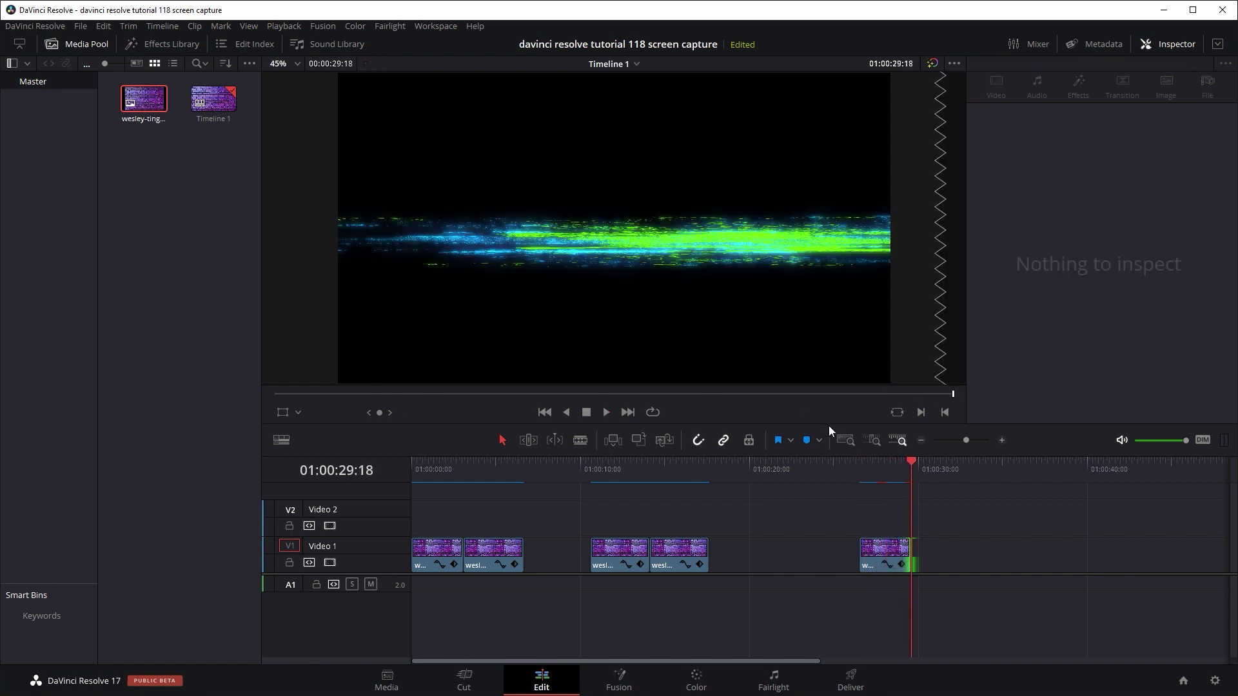
left_click(862, 464)
key("space")
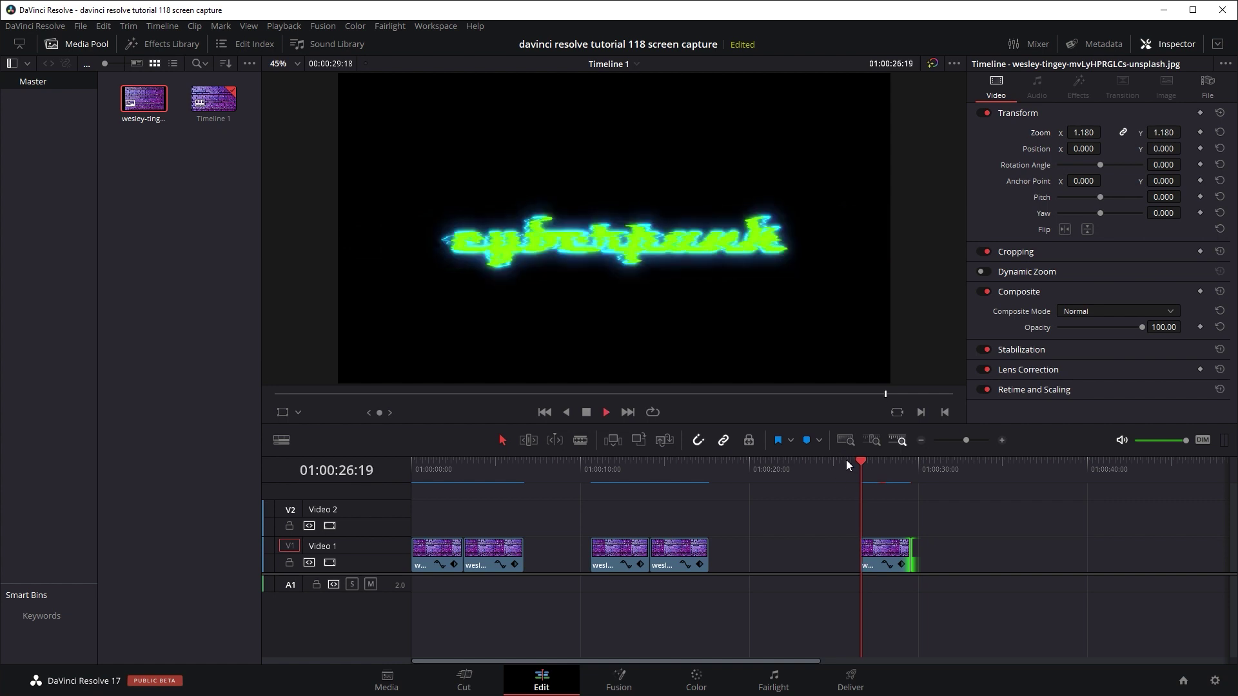
key("space")
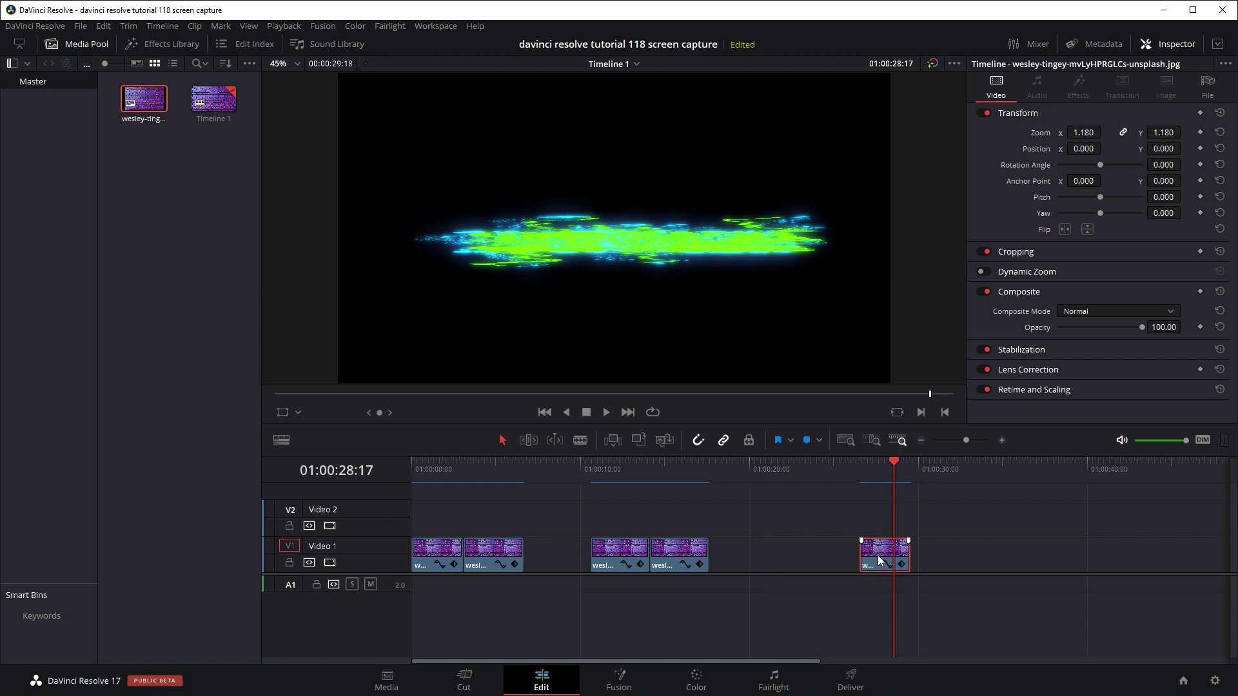
Step: Slide the last title clip on Video 1 left so it butts against the previous clip
left_click_drag(877, 556, 962, 555)
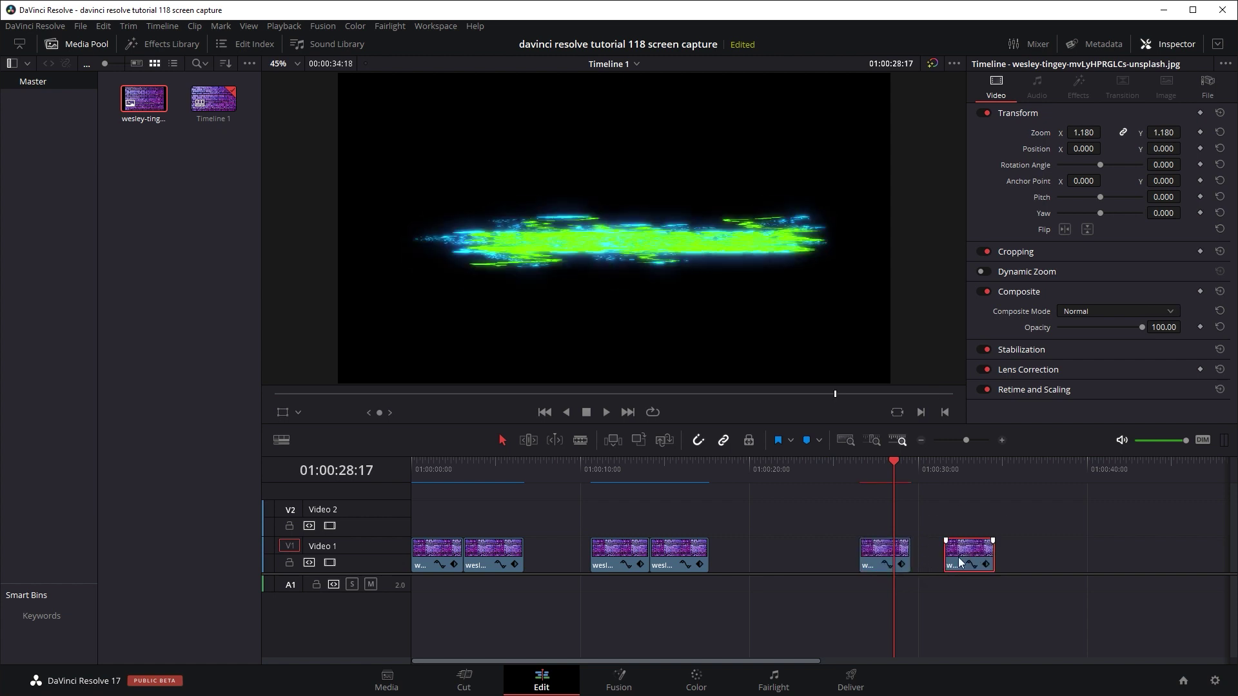
scroll(949, 560, "down", 2)
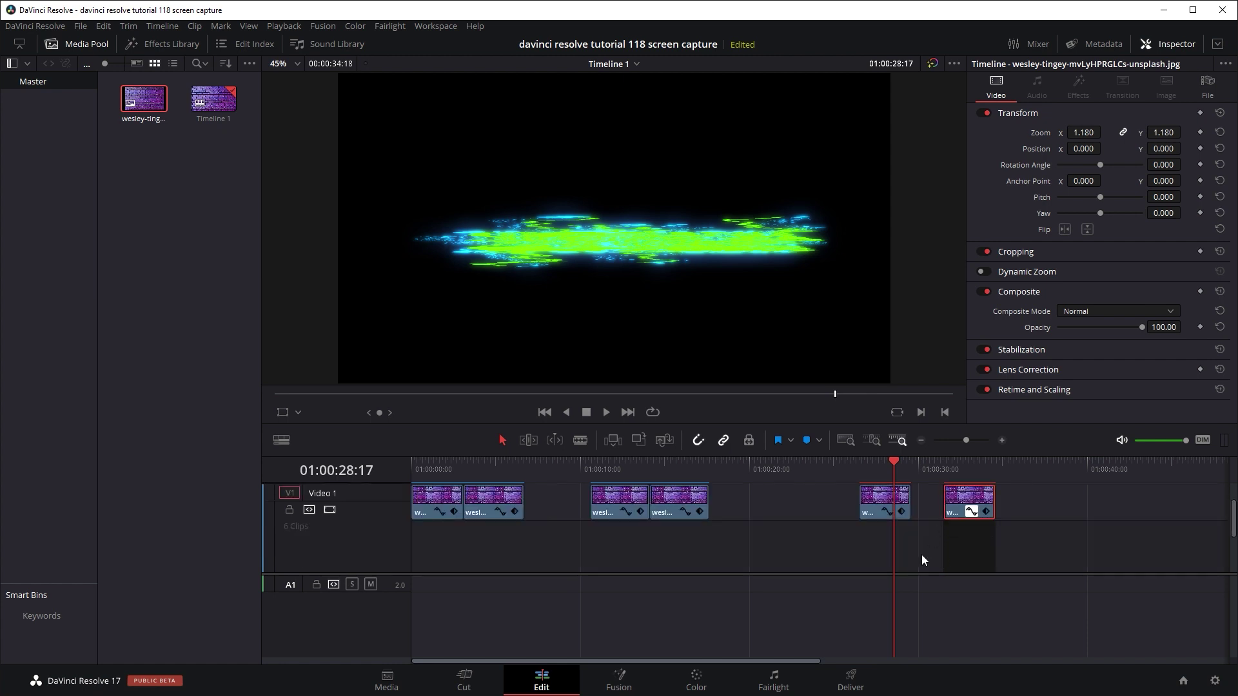
scroll(922, 555, "up", 2)
left_click_drag(967, 545, 935, 545)
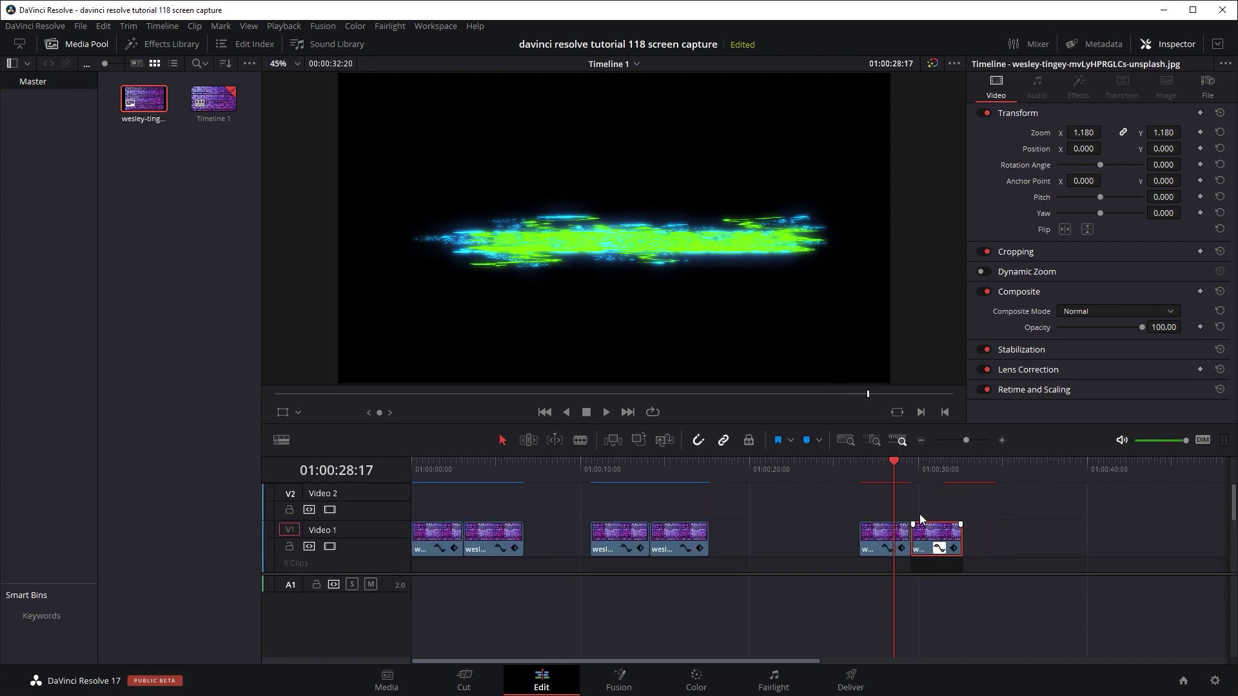
Step: Preview the title clip, then park the playhead on it and open it in Fusion
left_click(856, 468)
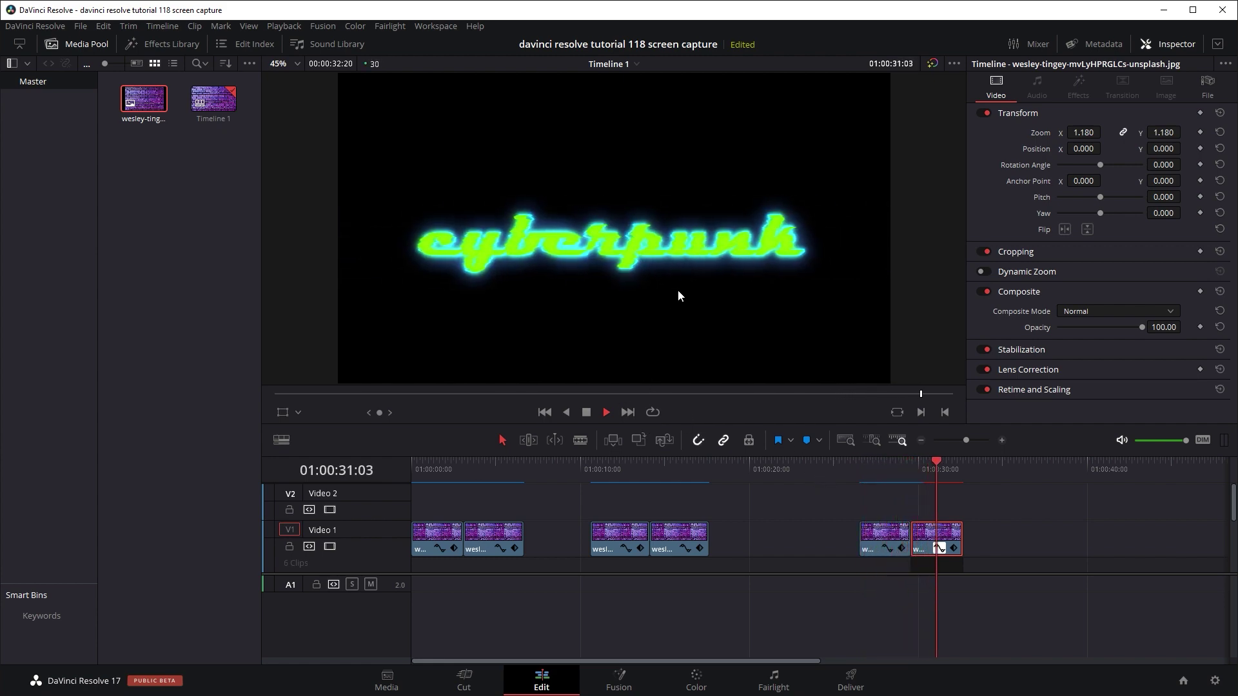
key("space")
left_click(935, 478)
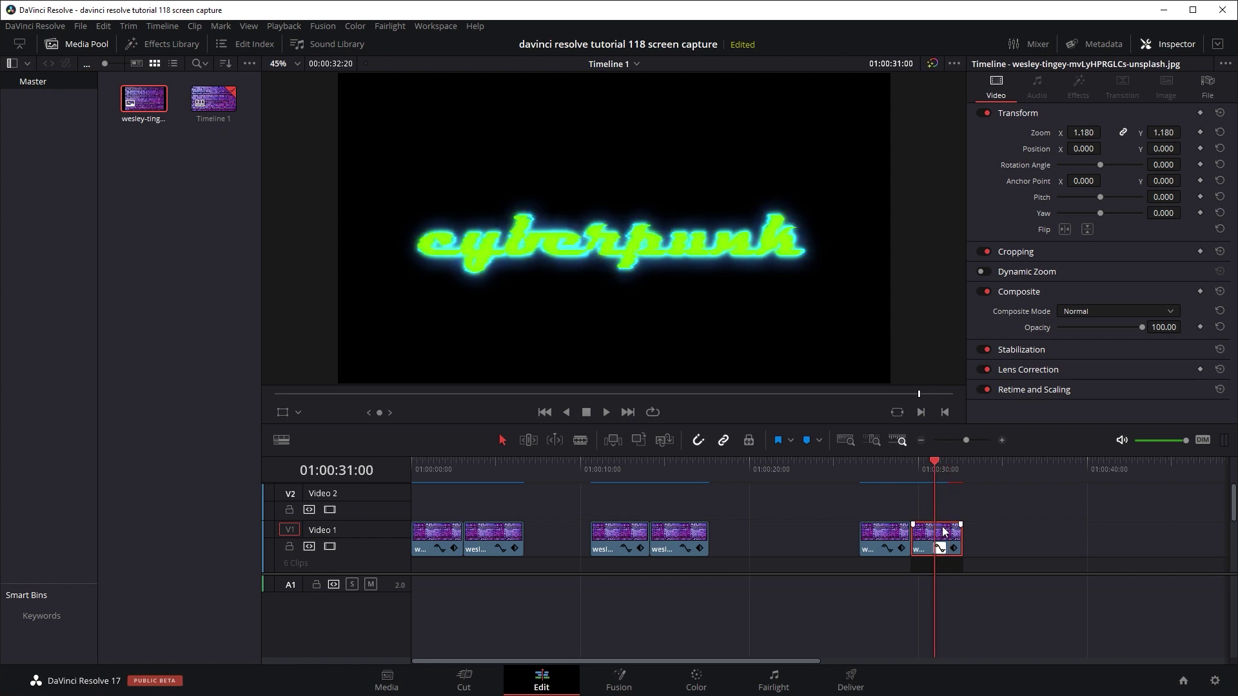
left_click(617, 685)
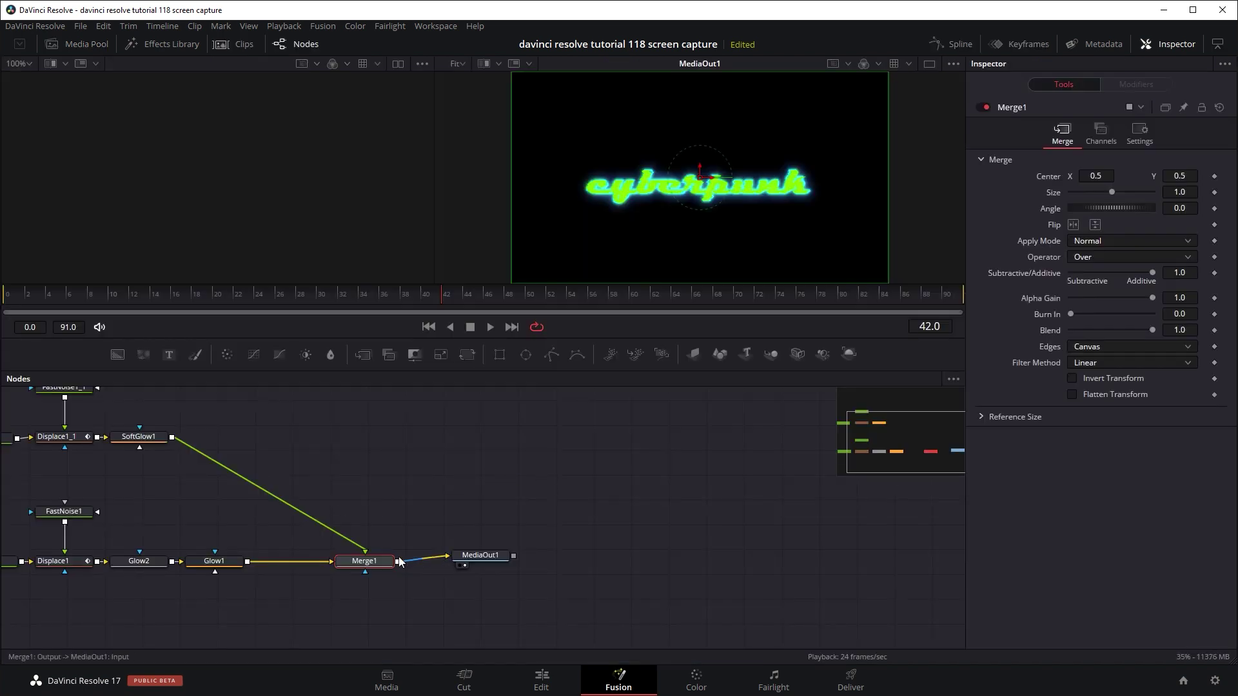
Step: Replace 'cyberpunk' with 'thaiphotos' in the Text1 and Text1_1 nodes
left_click_drag(114, 502, 393, 539)
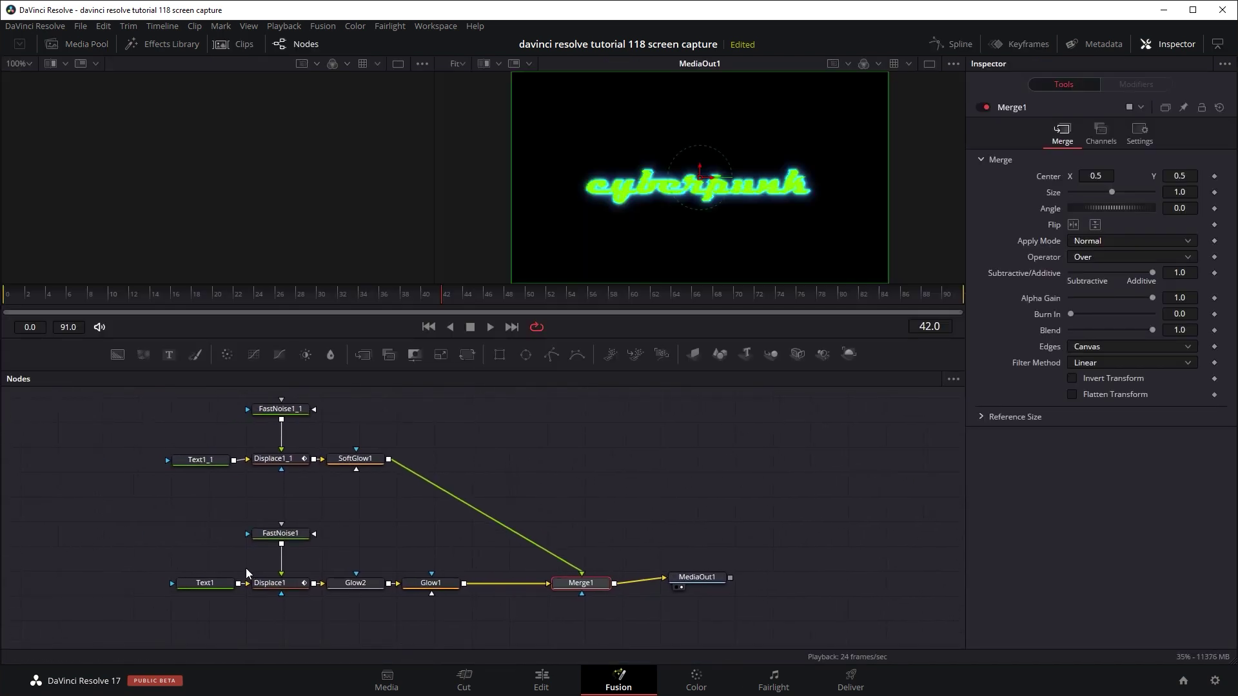
left_click(205, 583)
type("thai")
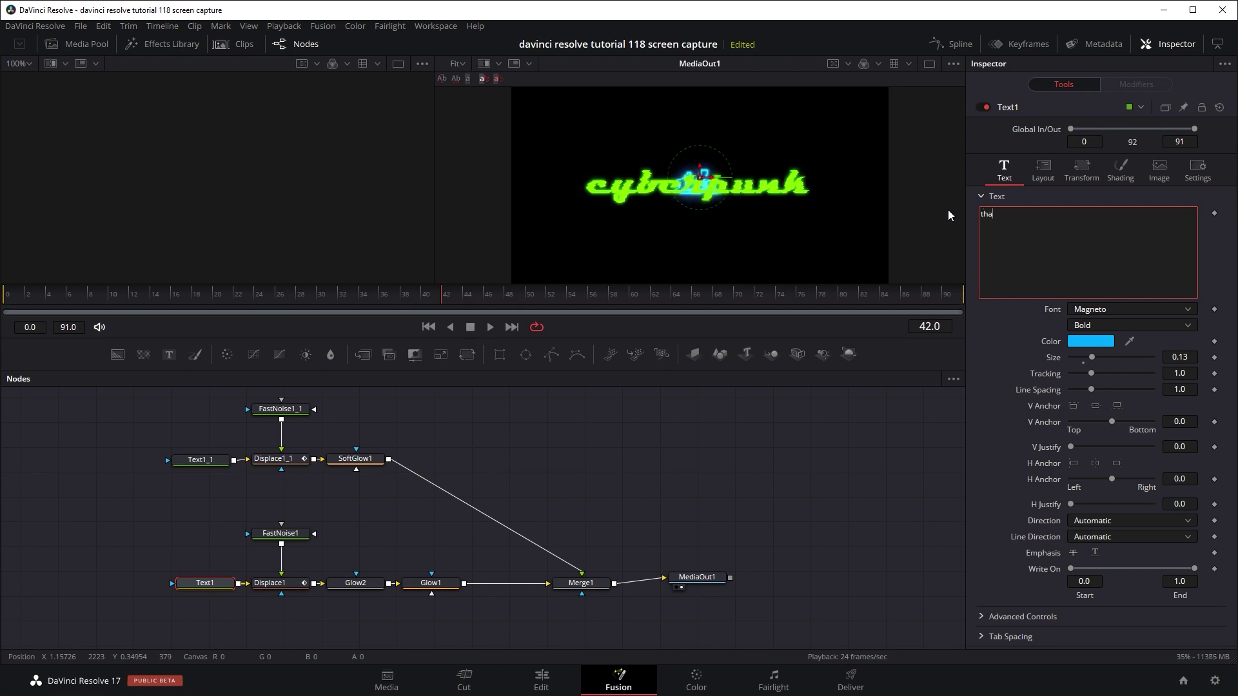
type("phots")
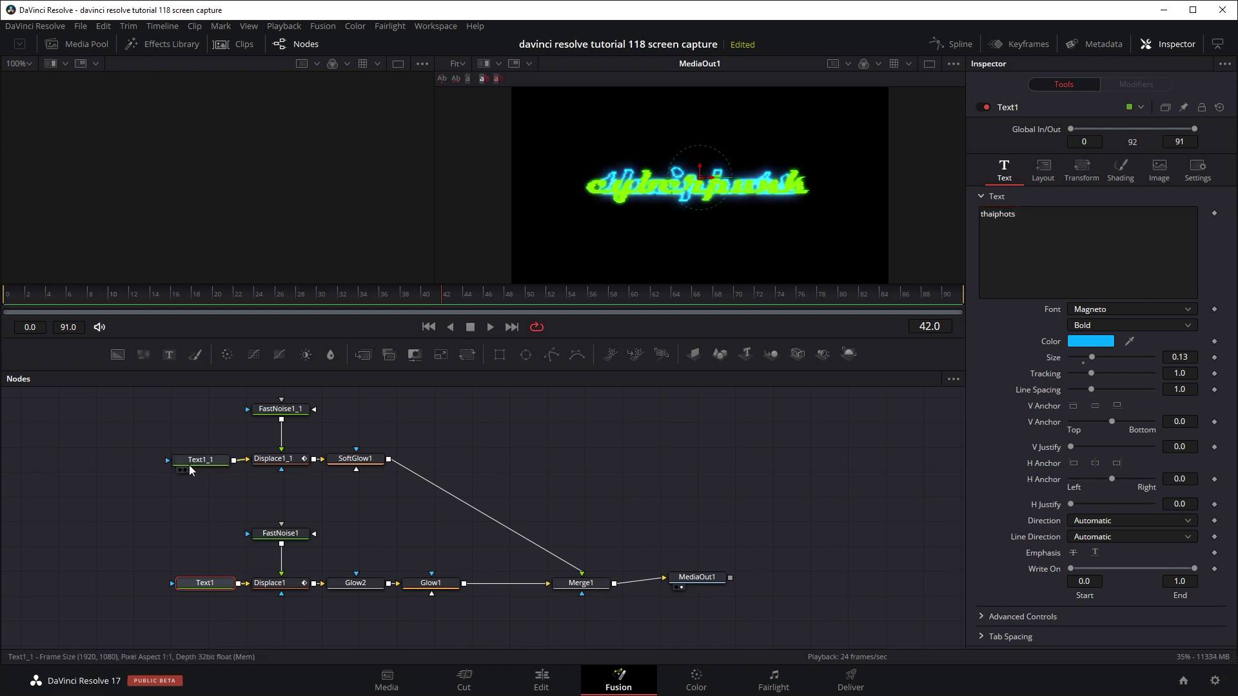
left_click(188, 463)
left_click(1038, 226)
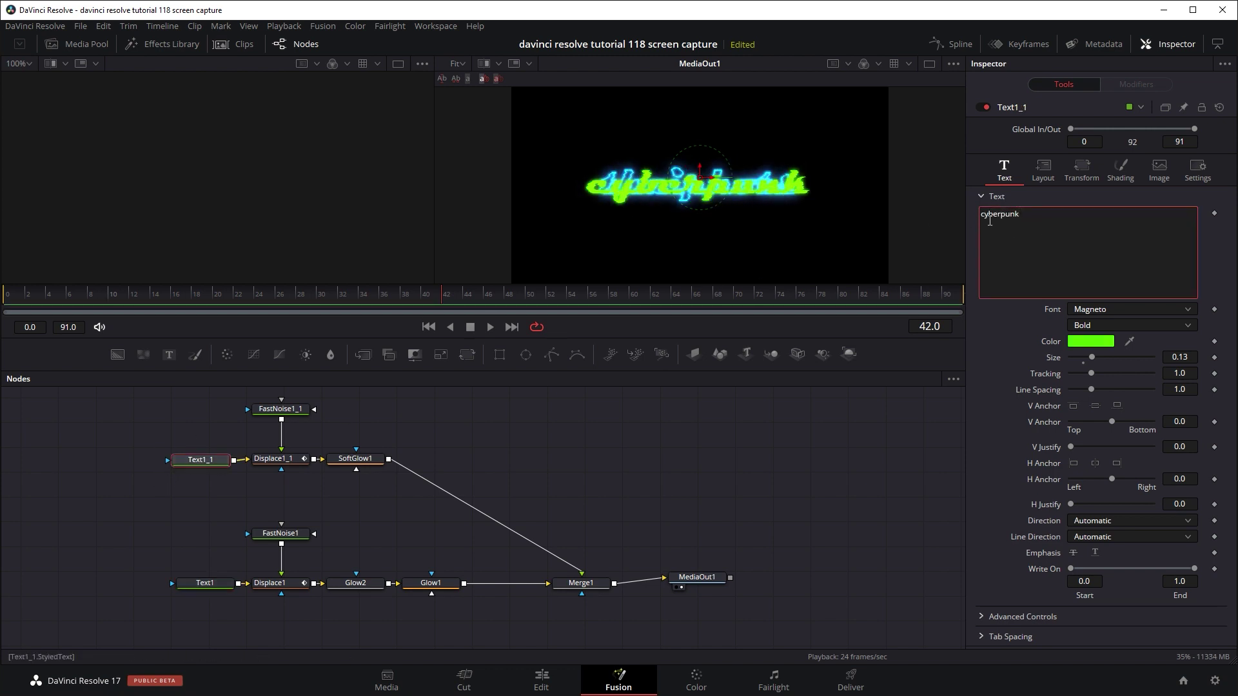
double_click(994, 222)
type("t")
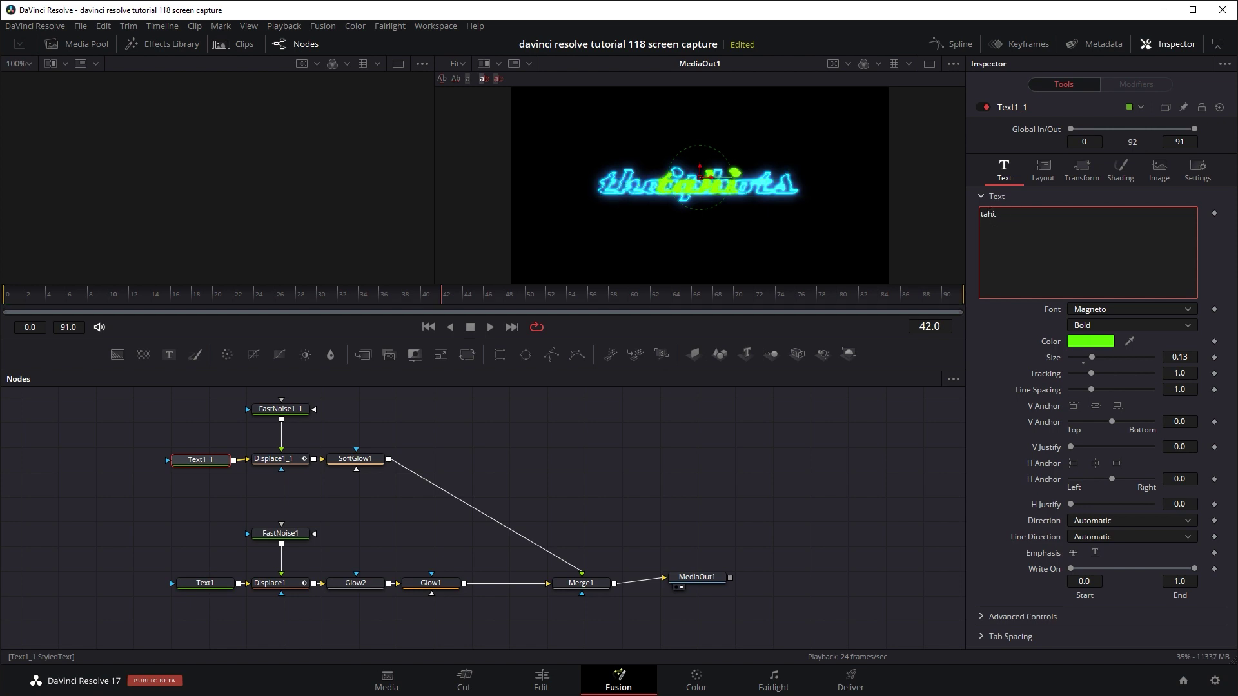
type("haiphotos")
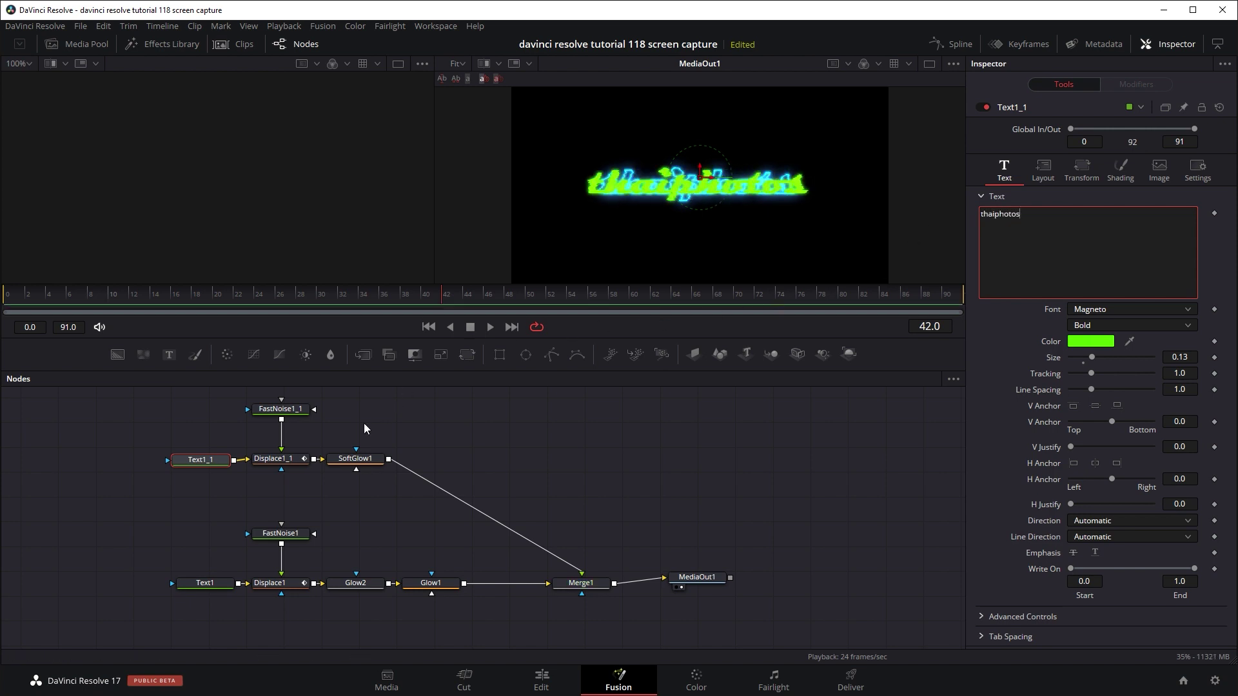
Step: Fix Text1's typo so it reads 'thaiphotos', then return to the Edit page
left_click(205, 582)
left_click(1054, 243)
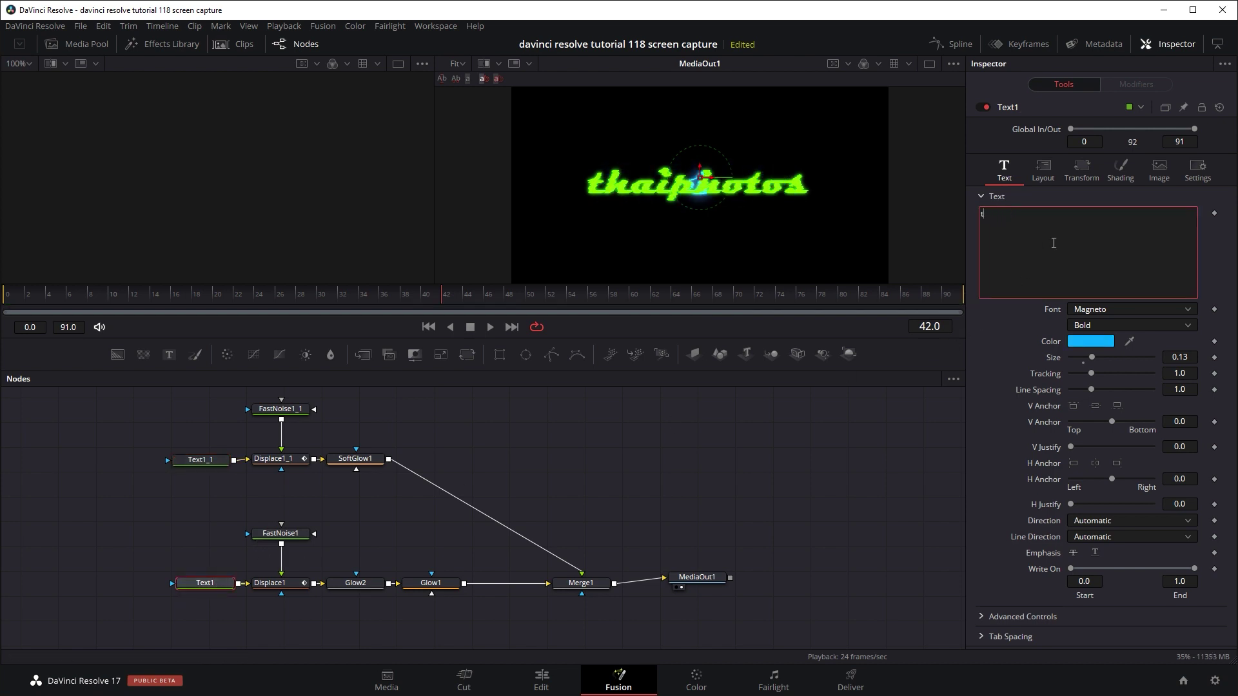
type("haiphotos")
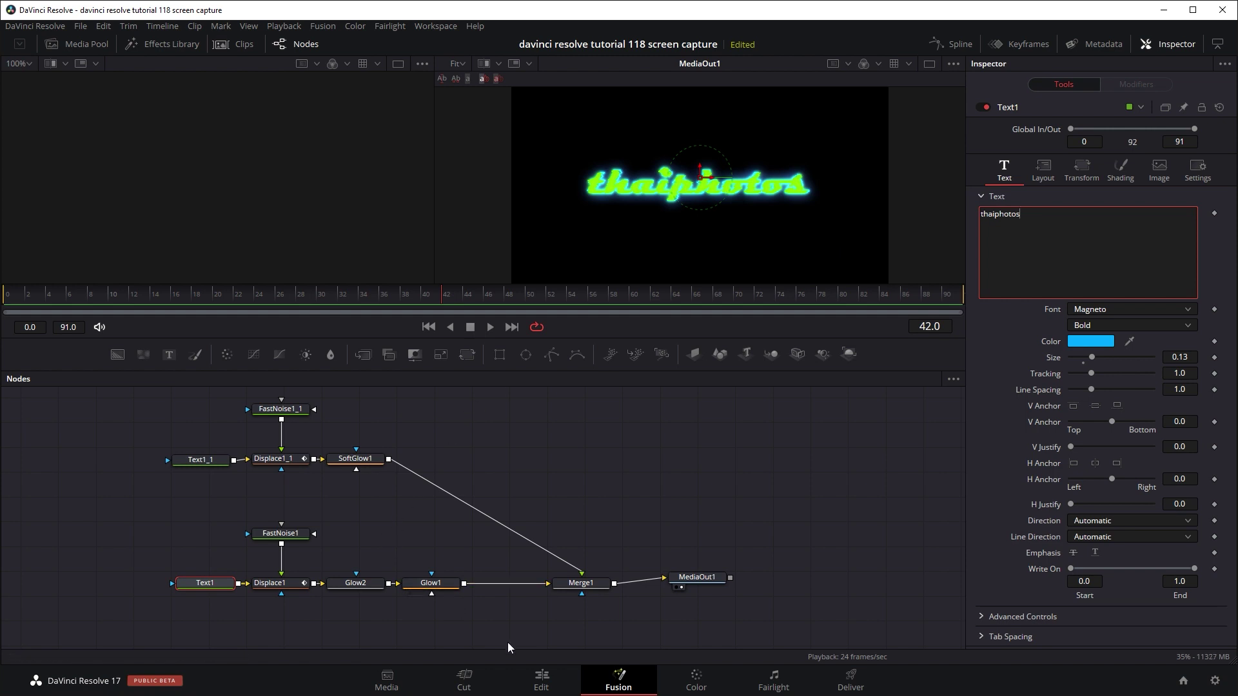
left_click(542, 679)
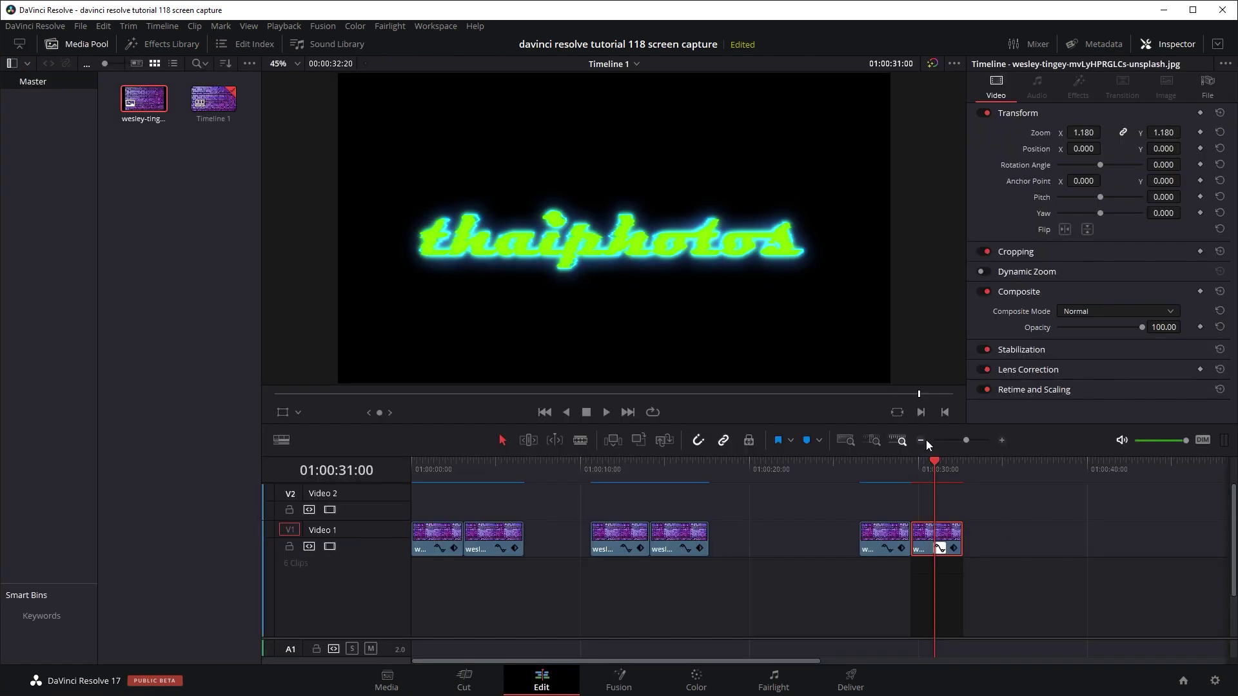
Step: Replay the timeline from just before the title several times to review the thaiphotos glitch
left_click(853, 459)
key("space")
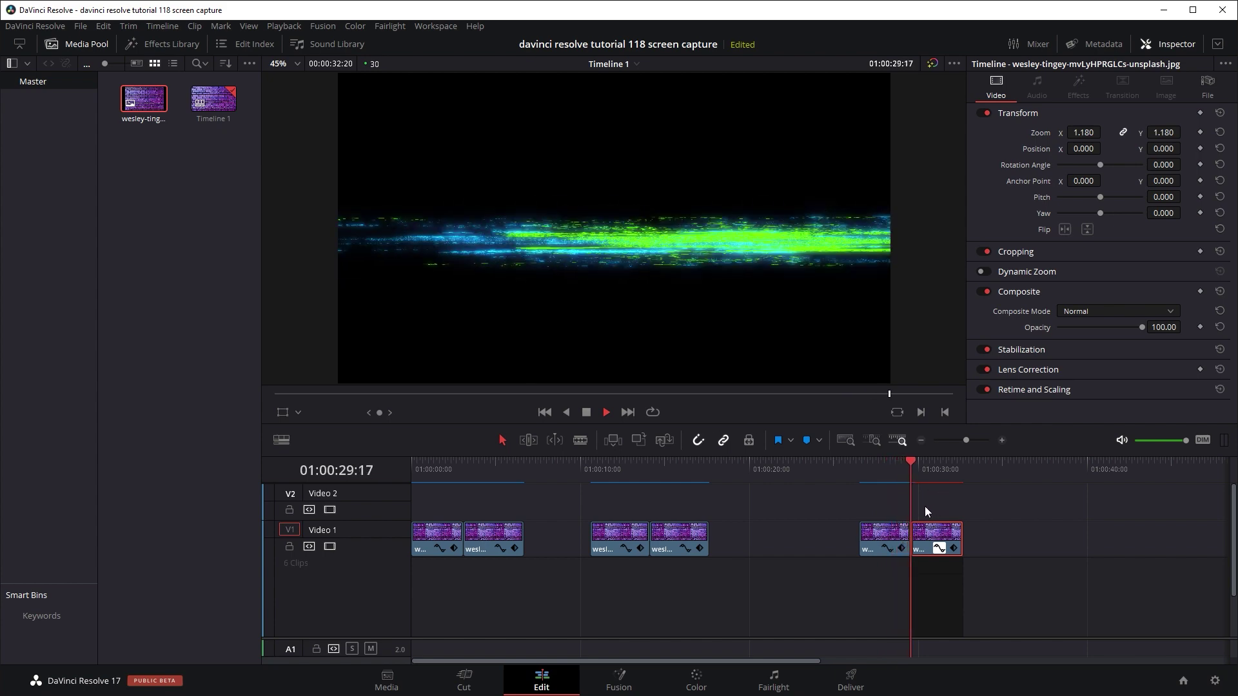
left_click(885, 462)
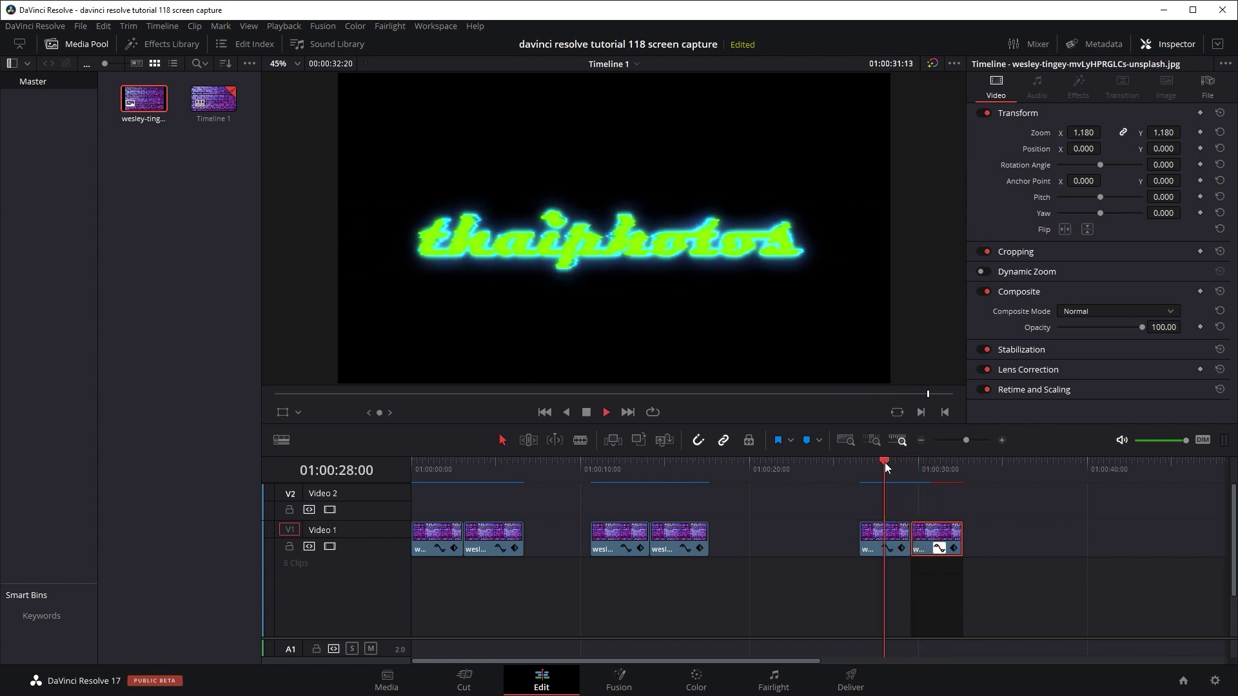
key("space")
key("space")
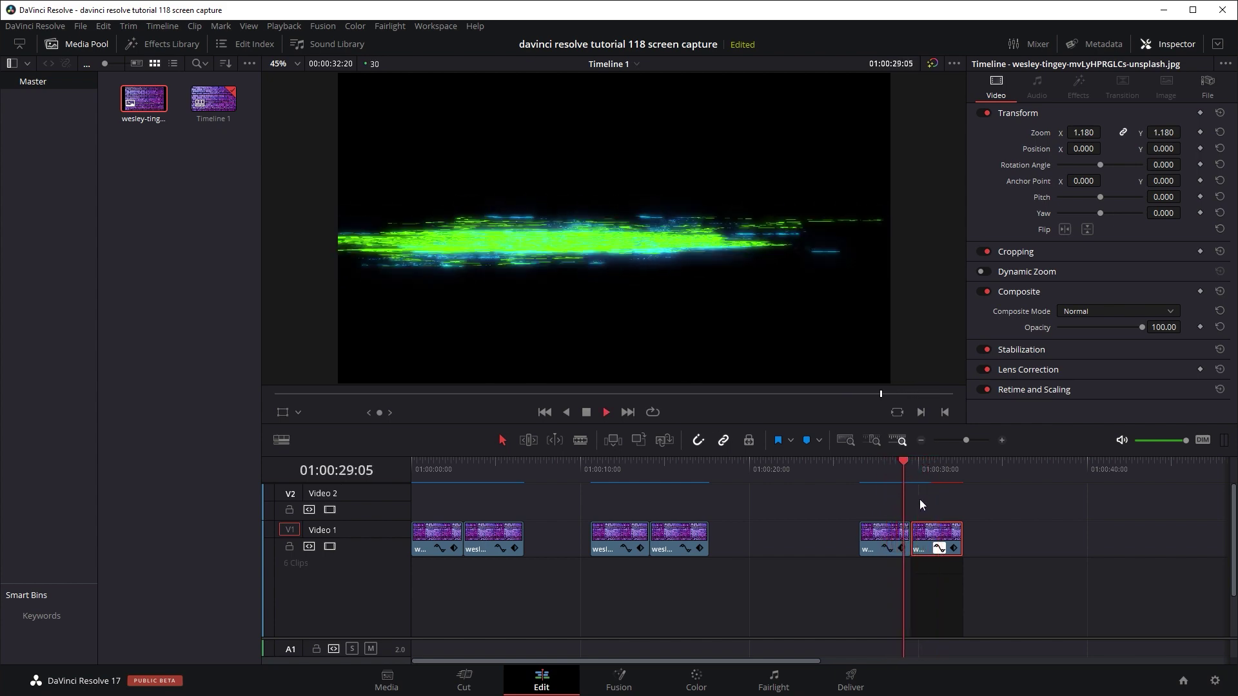
left_click(890, 465)
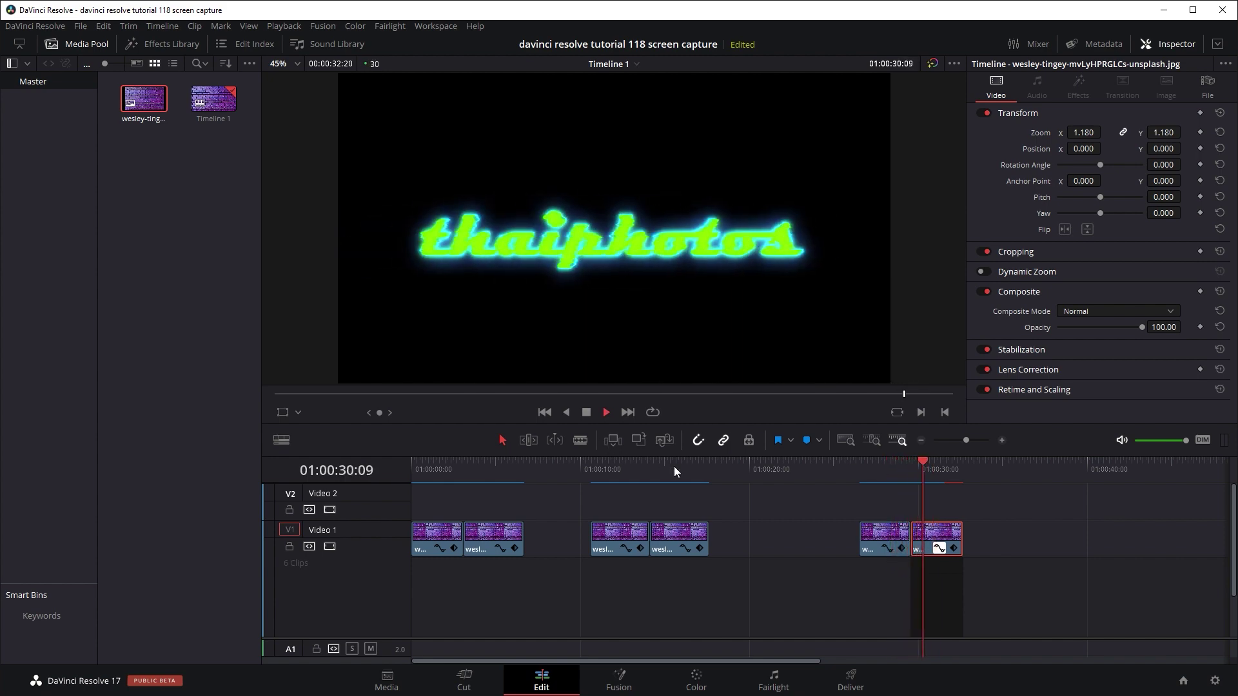
key("shift+5")
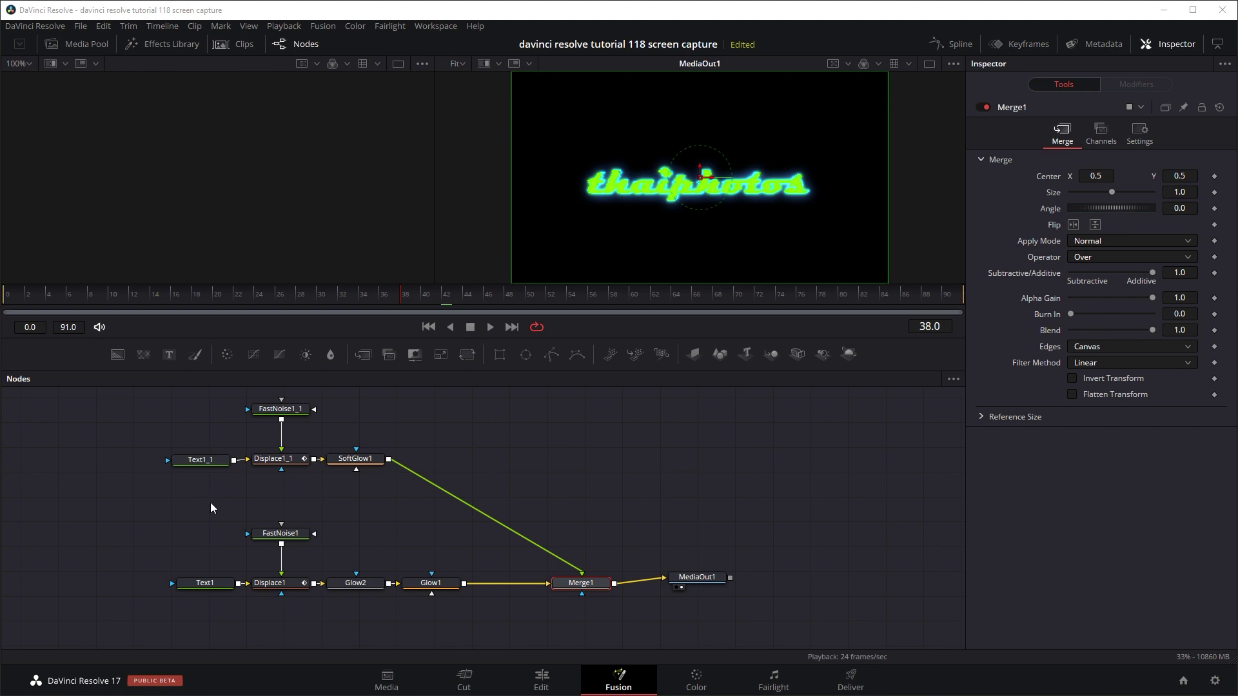
Step: Box-select the top and bottom node branches to inspect the node tree
left_click_drag(269, 494, 331, 497)
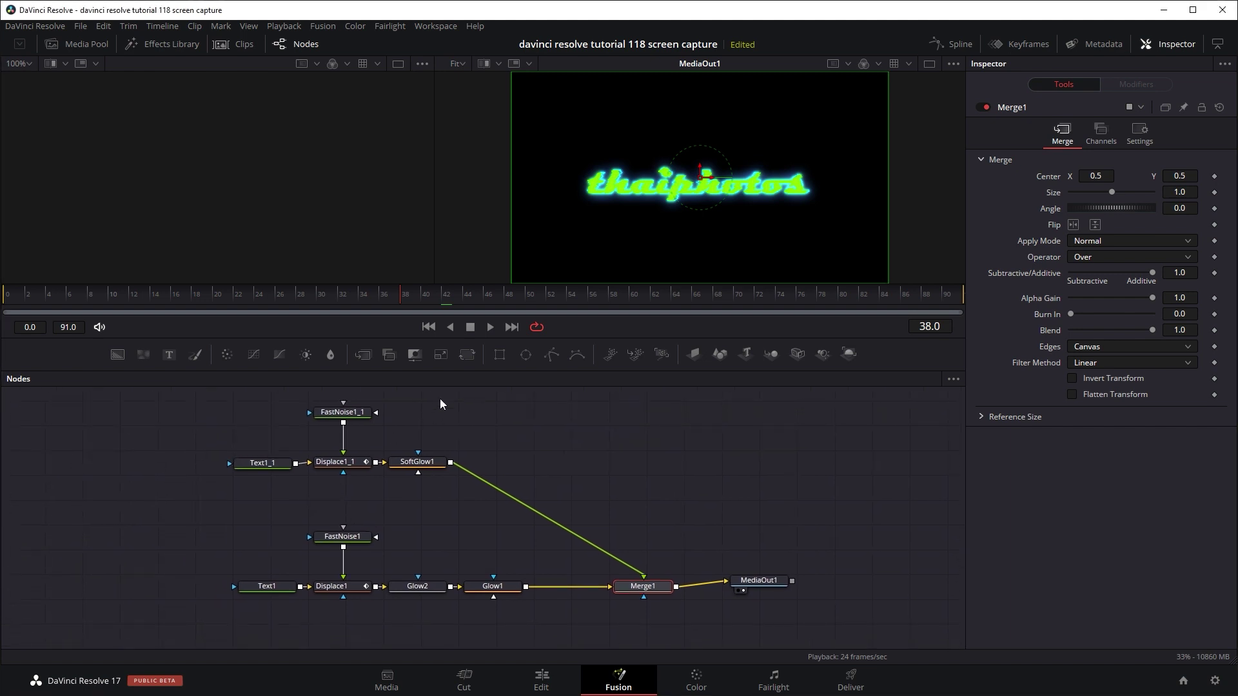
left_click_drag(470, 389, 186, 469)
left_click_drag(533, 517, 195, 619)
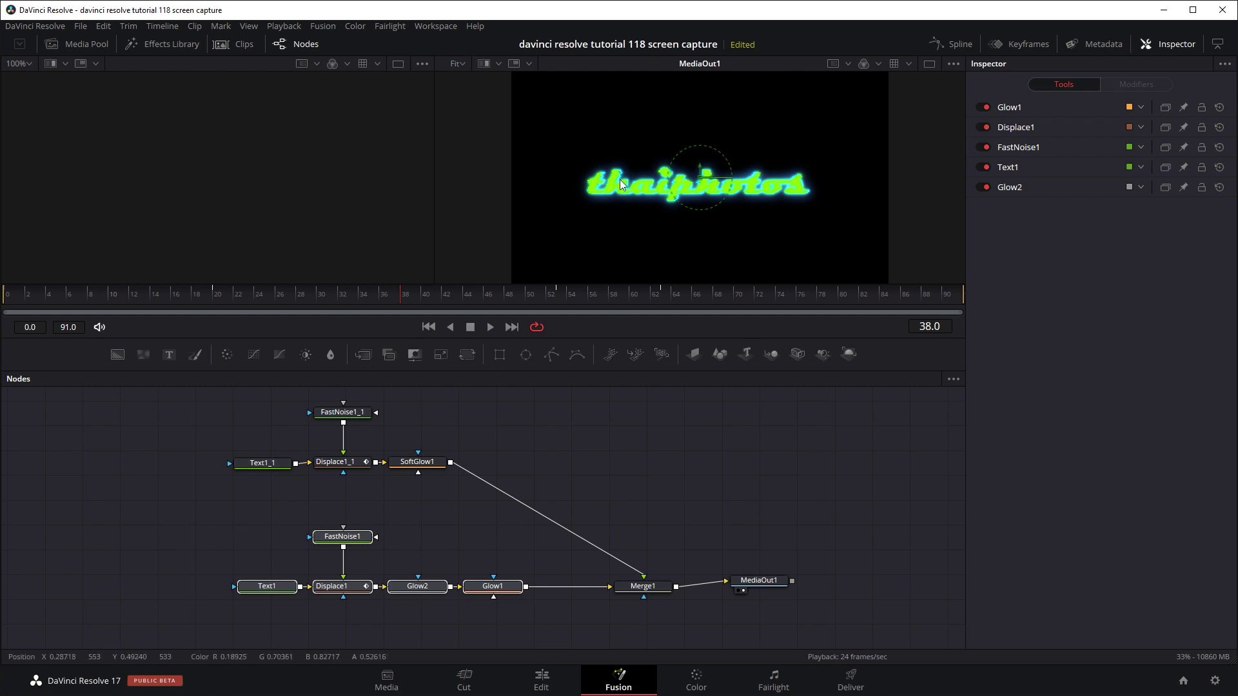
scroll(620, 180, "up", 4)
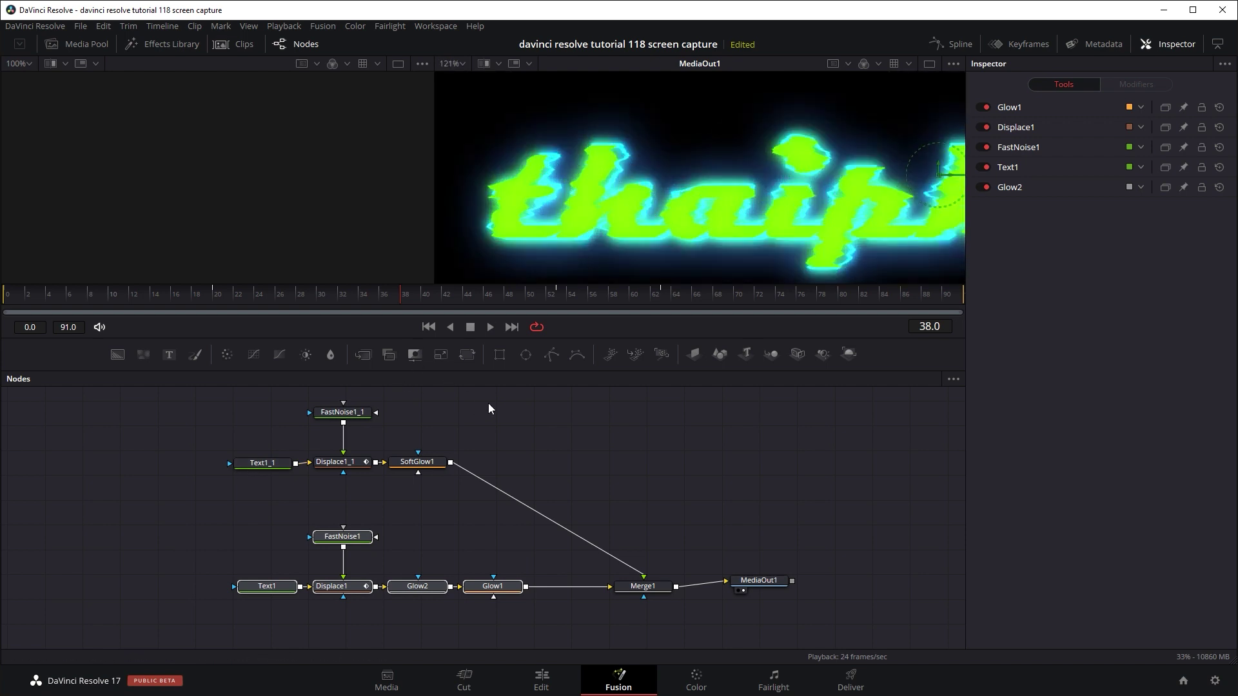
left_click_drag(489, 404, 204, 493)
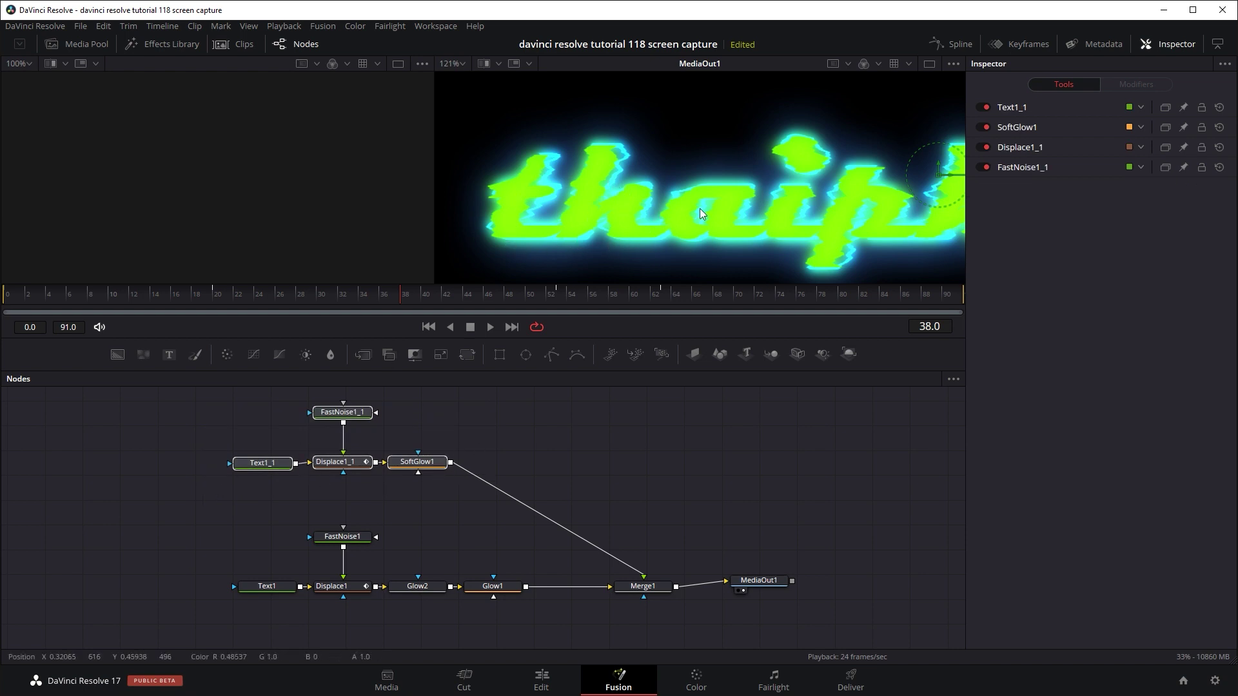
scroll(560, 438, "down", 2)
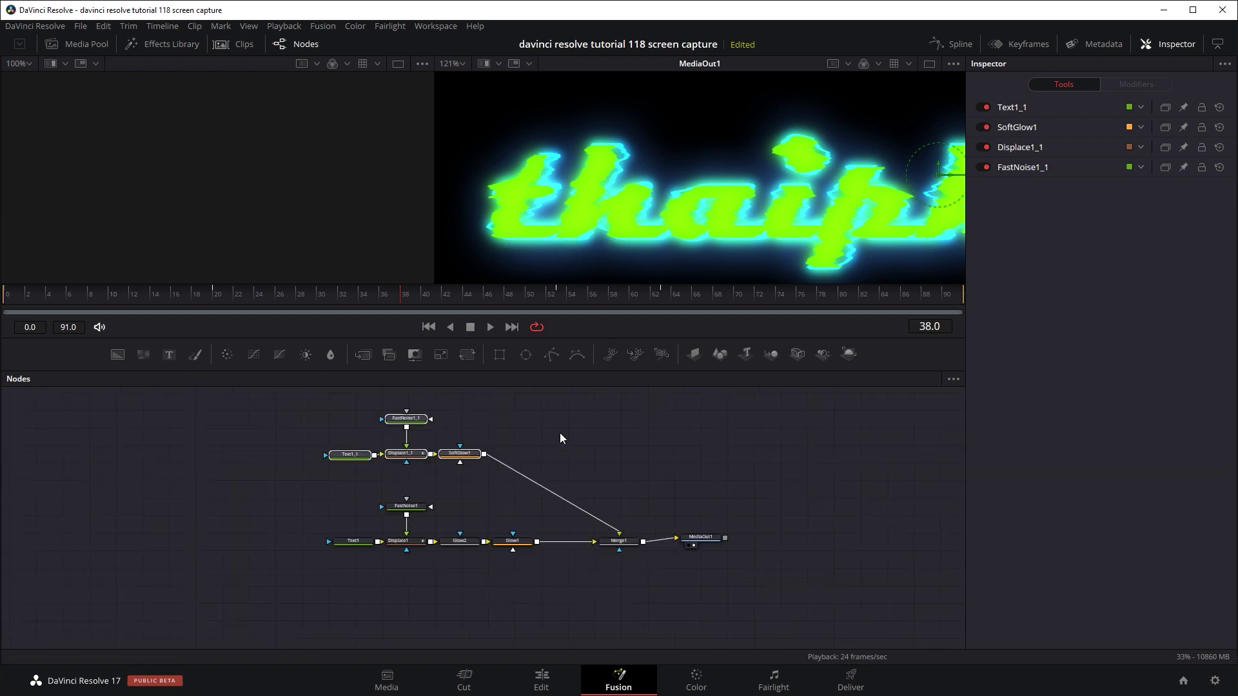
scroll(351, 502, "up", 2)
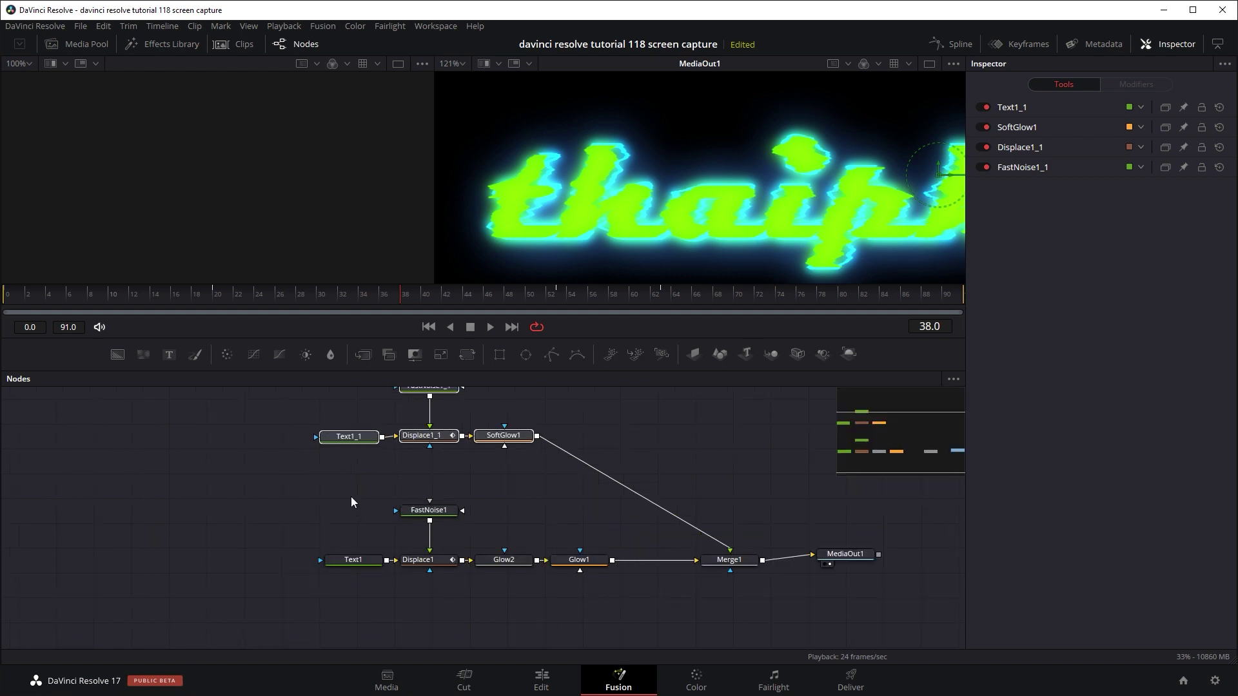
left_click_drag(351, 497, 262, 508)
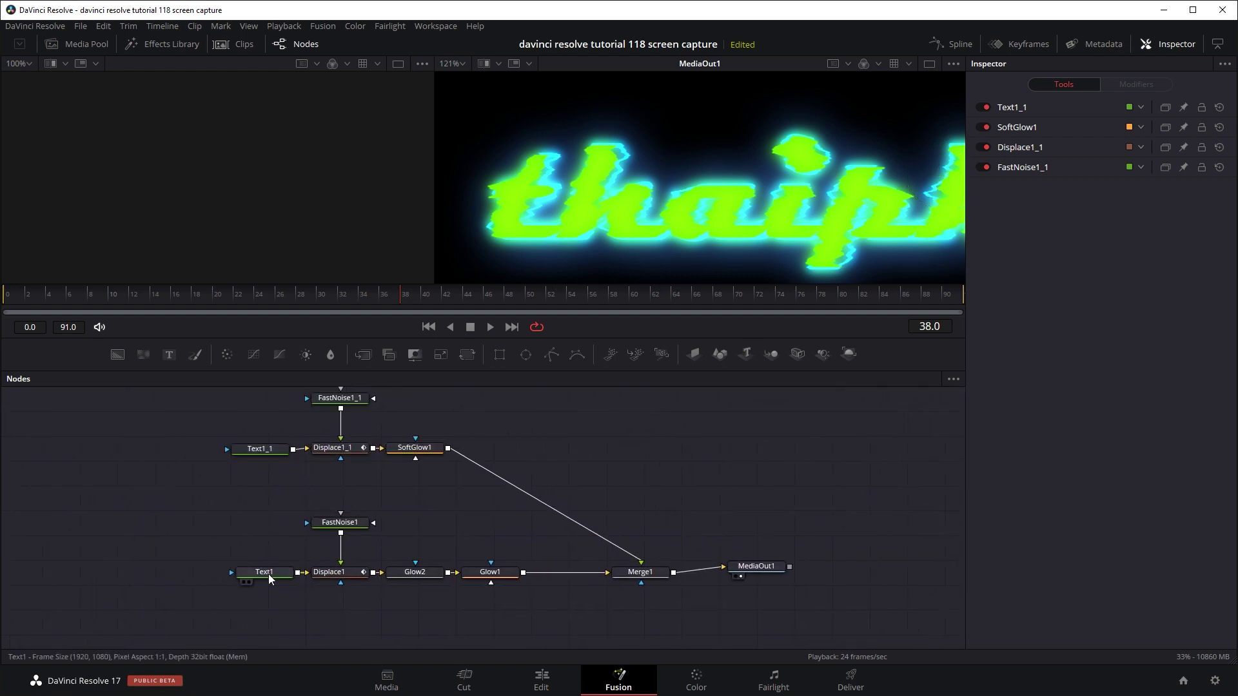
Step: Show Text1's output in the left viewer and set the composite viewer zoom to Fit
left_click_drag(268, 574, 188, 211)
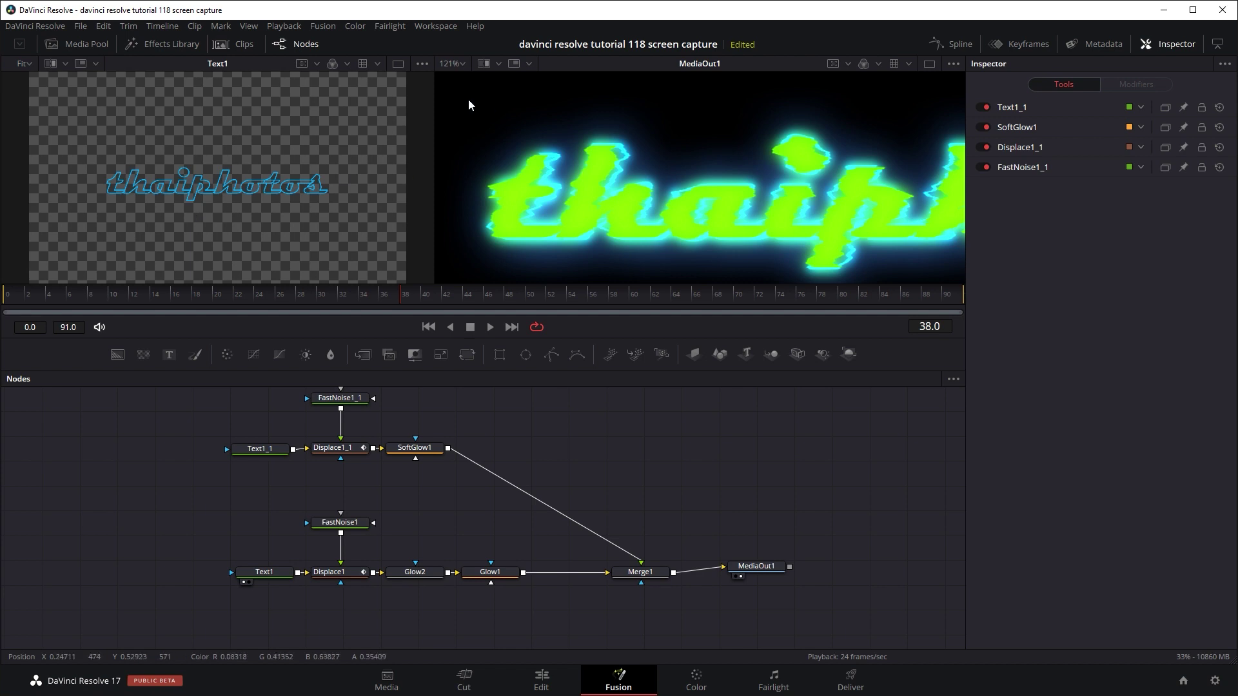
left_click(464, 64)
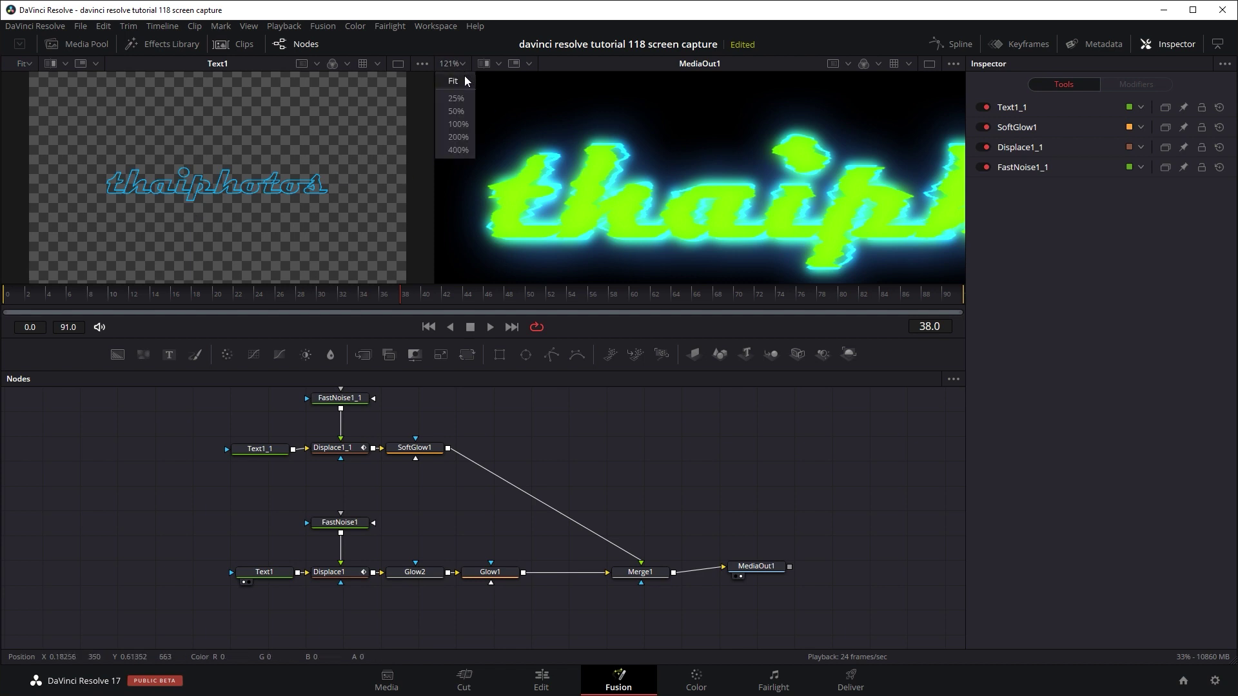
left_click(453, 81)
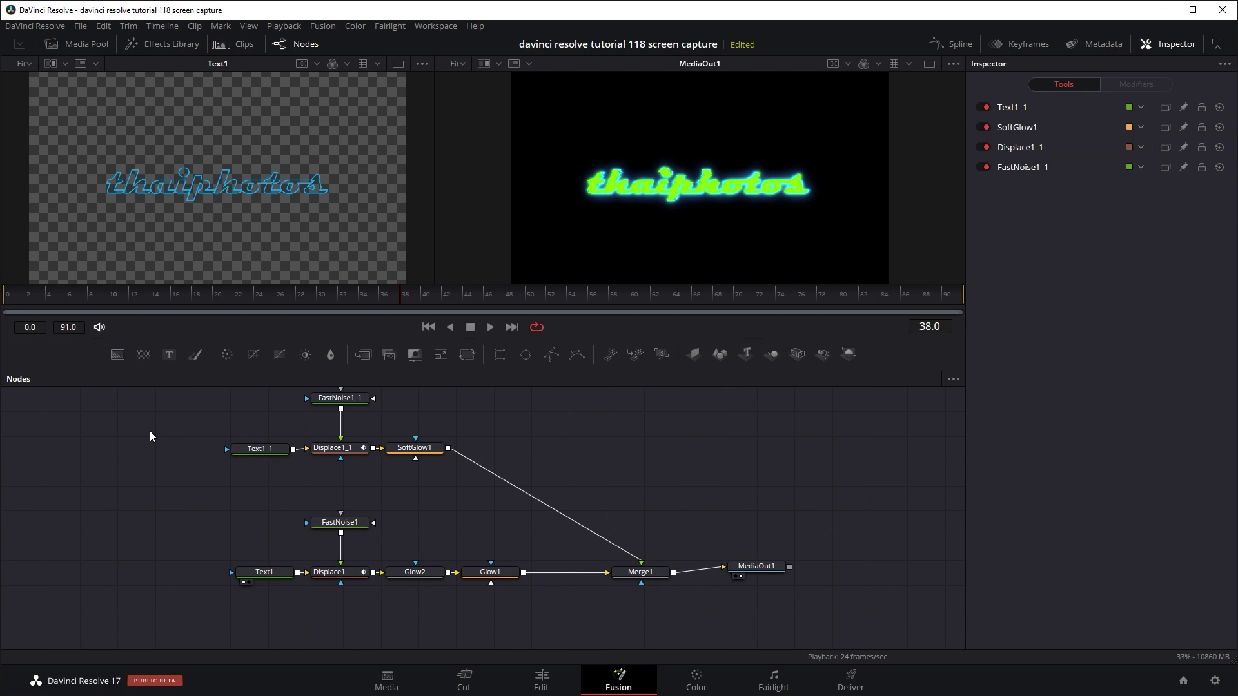
key("shift+space")
Step: Toggle Text1's shading from solid fill back to outline, then view Displace1 in the left viewer
type("text")
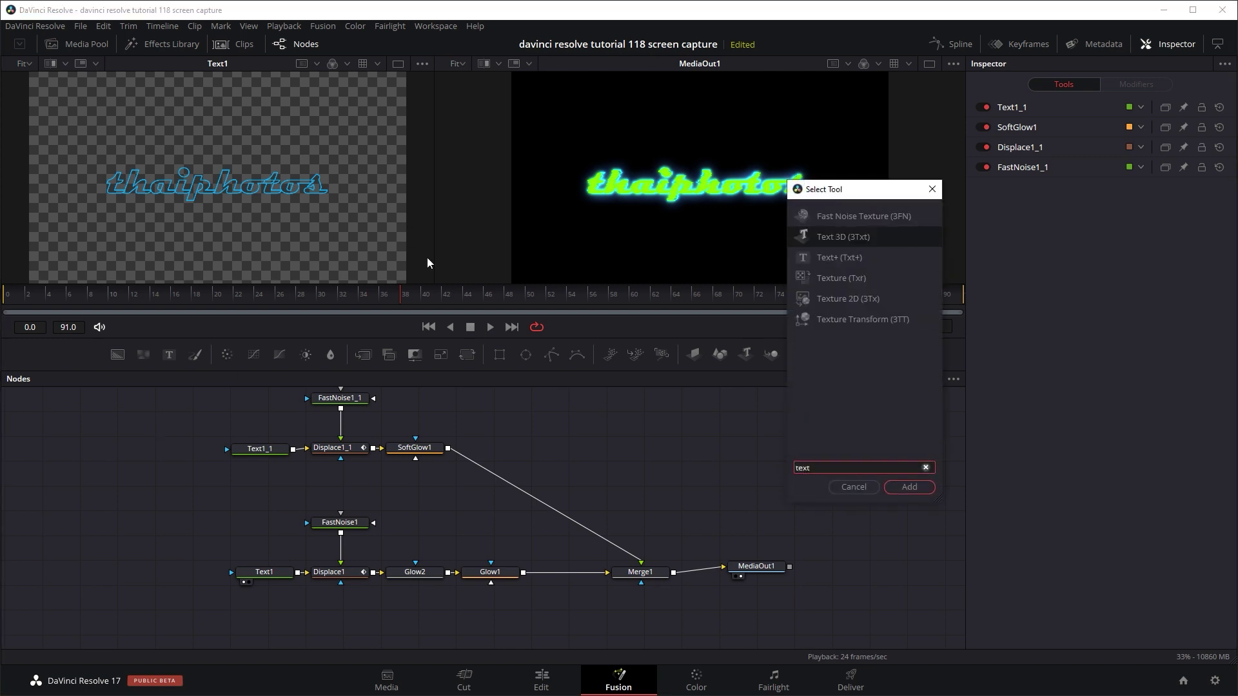
left_click(868, 487)
left_click(277, 573)
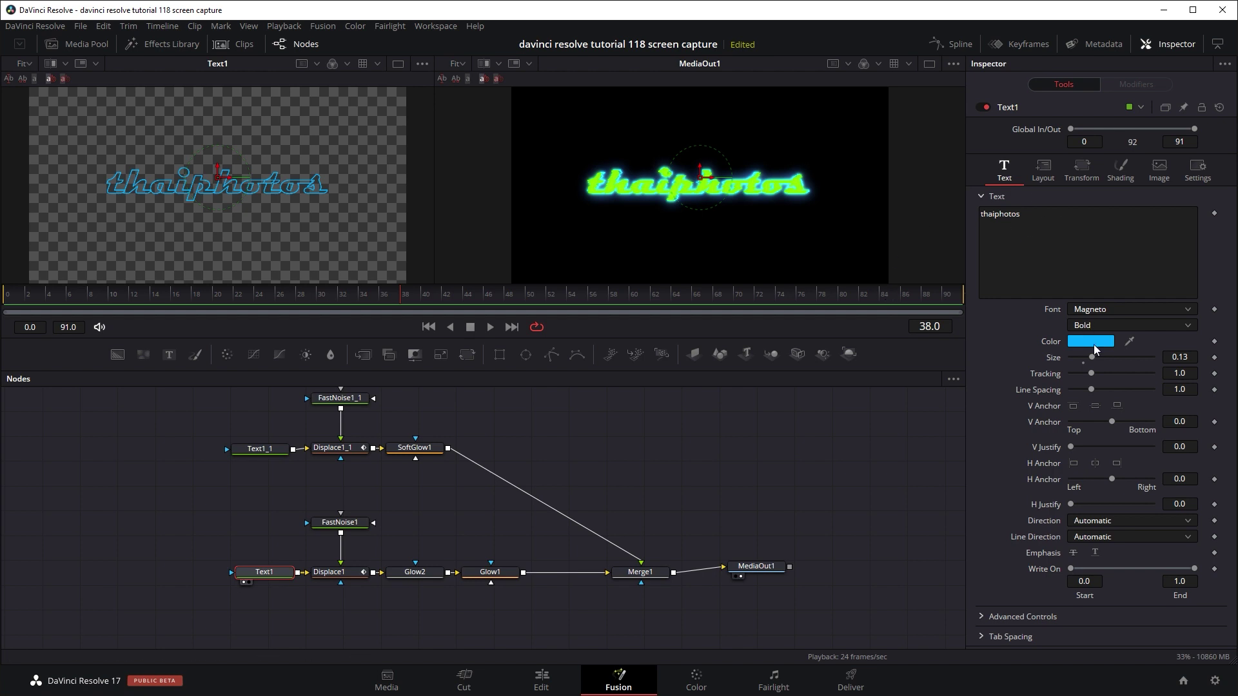
left_click(1121, 171)
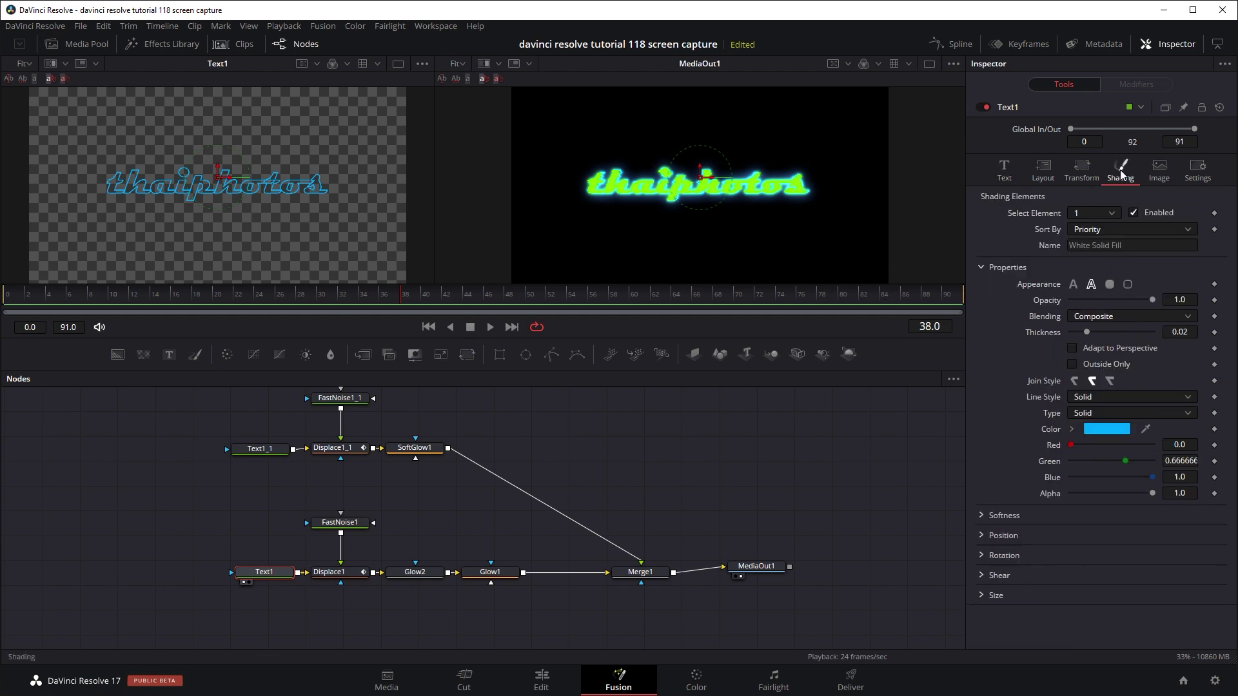
left_click(1073, 284)
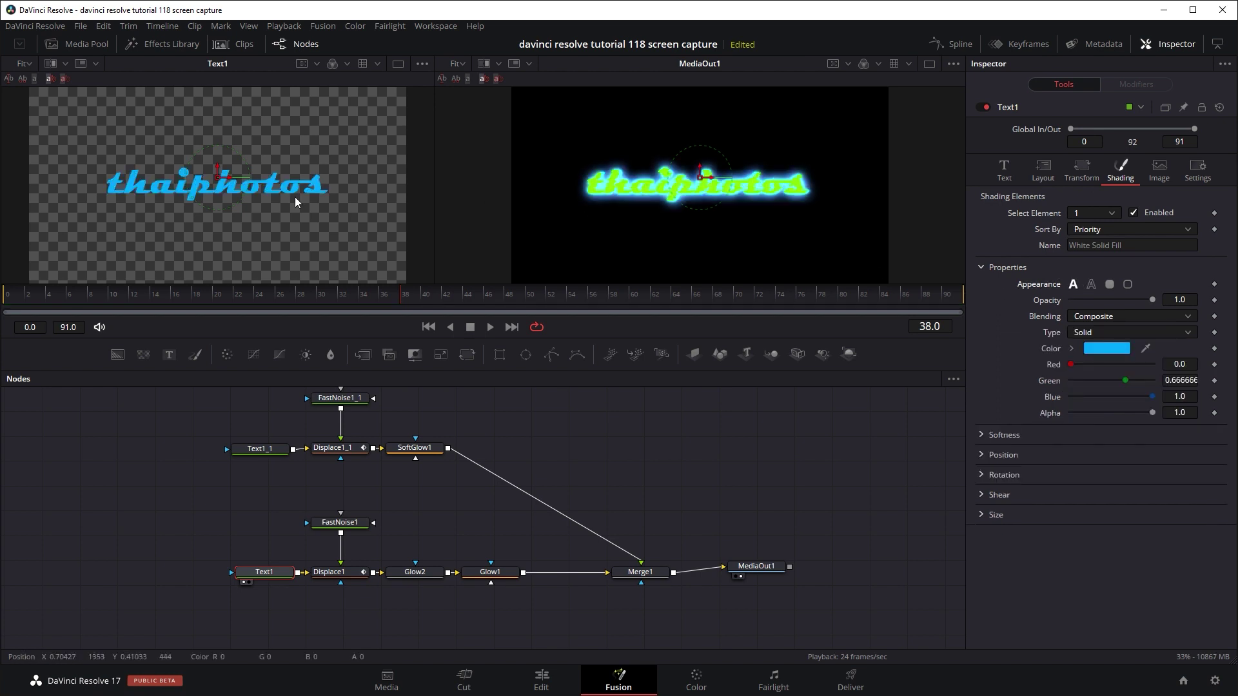
left_click(1090, 285)
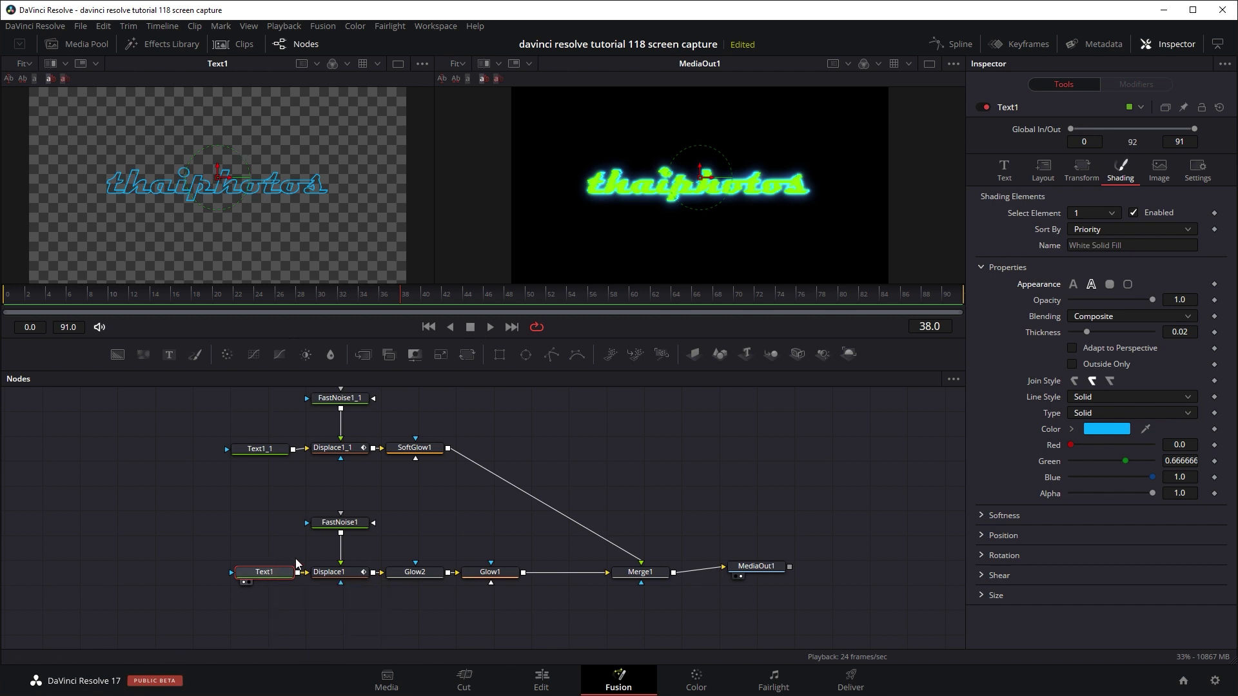
left_click(338, 574)
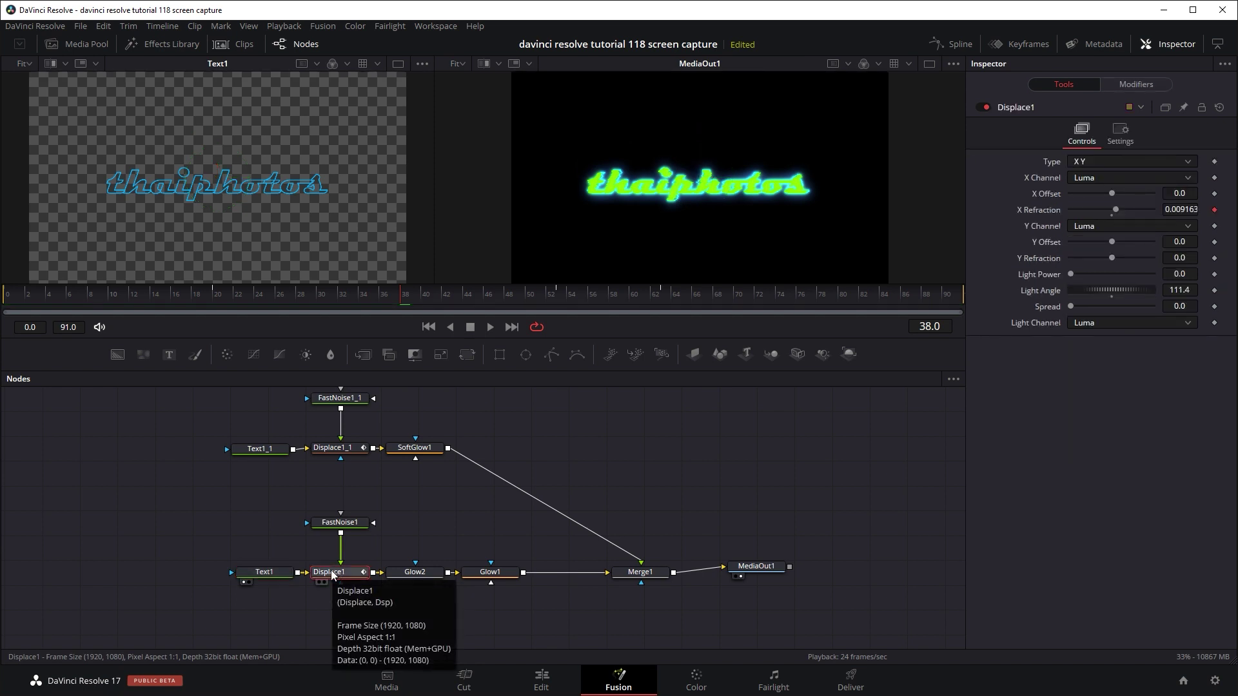
left_click_drag(331, 570, 265, 198)
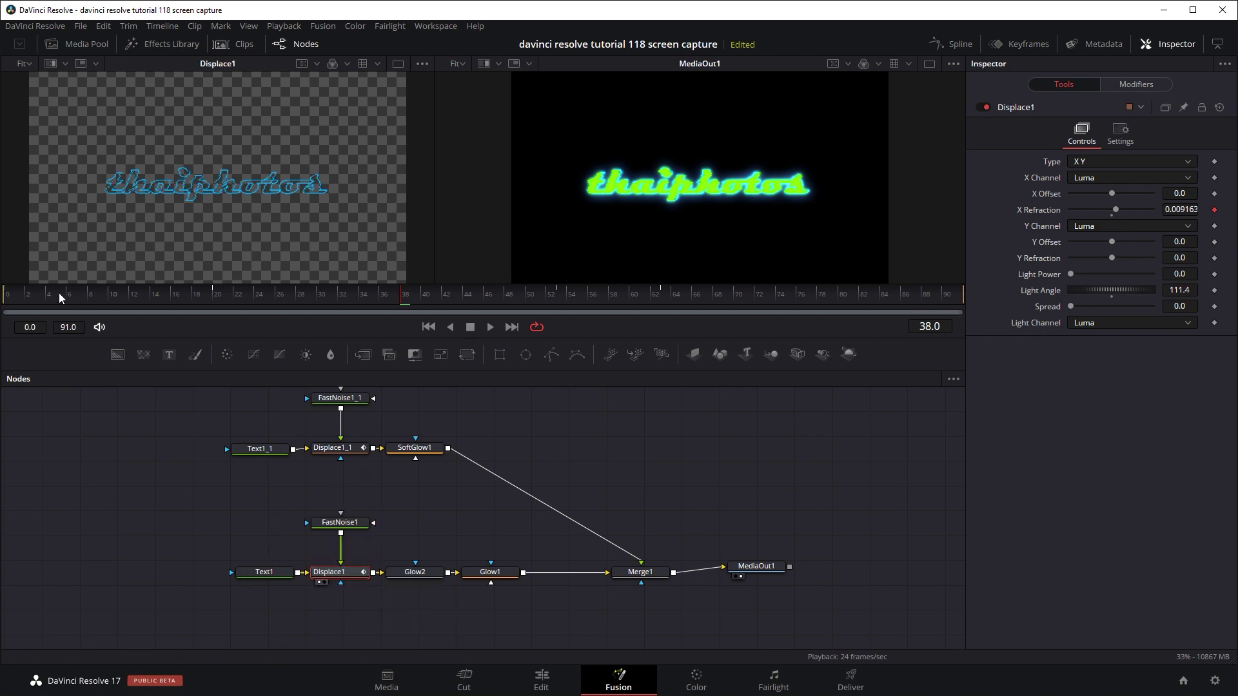
Step: Check the glitched text at frames 4 and 8 and view FastNoise1's streak pattern alone
left_click_drag(59, 293, 49, 293)
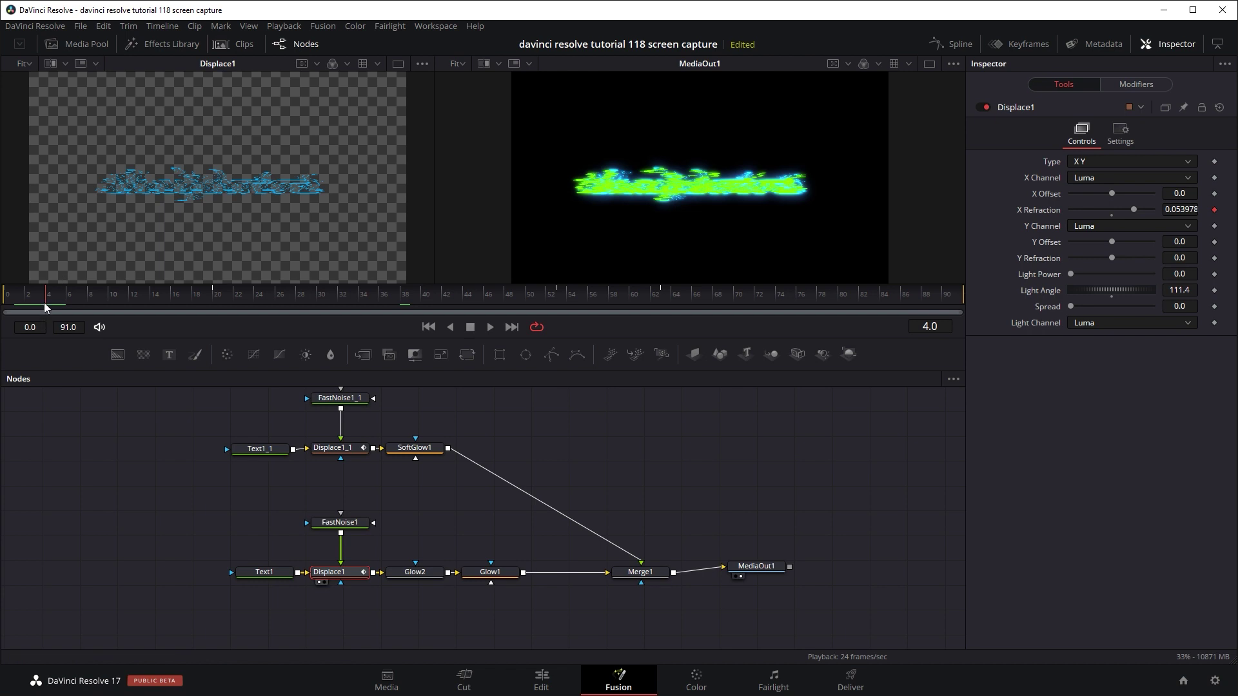
mouse_move(44, 303)
left_mouse_down()
mouse_move(94, 285)
mouse_move(52, 285)
left_mouse_up()
left_click_drag(351, 526, 239, 198)
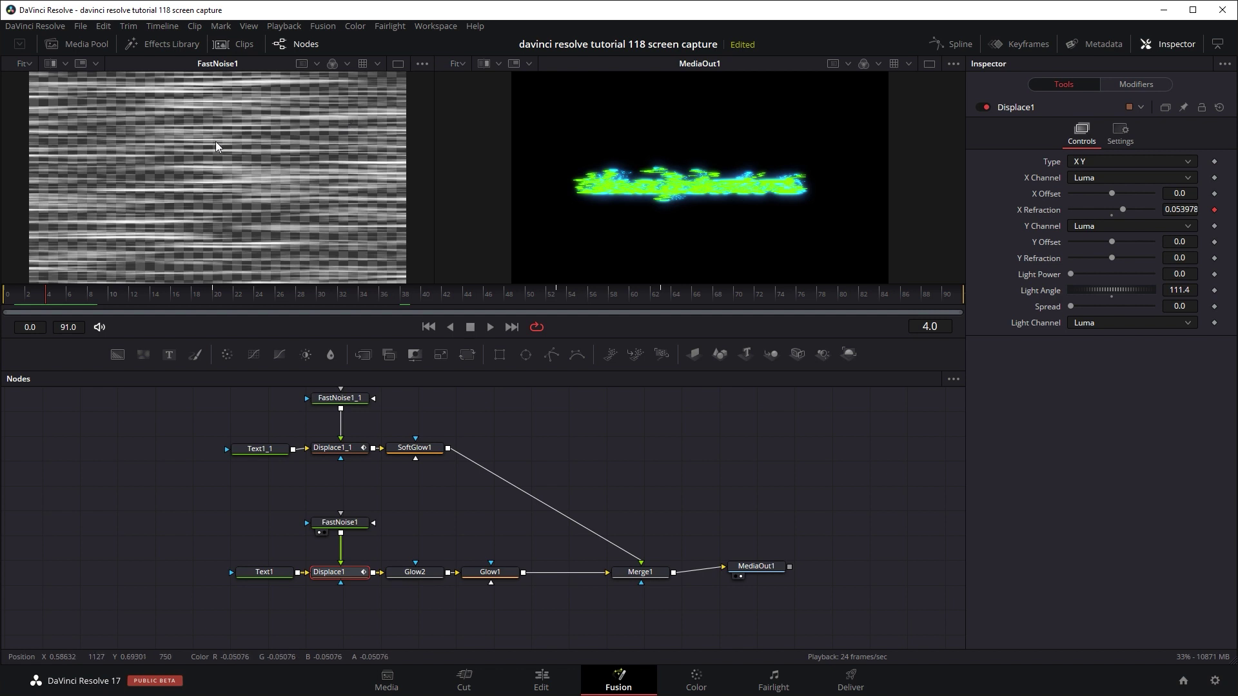
left_click_drag(365, 294, 58, 295)
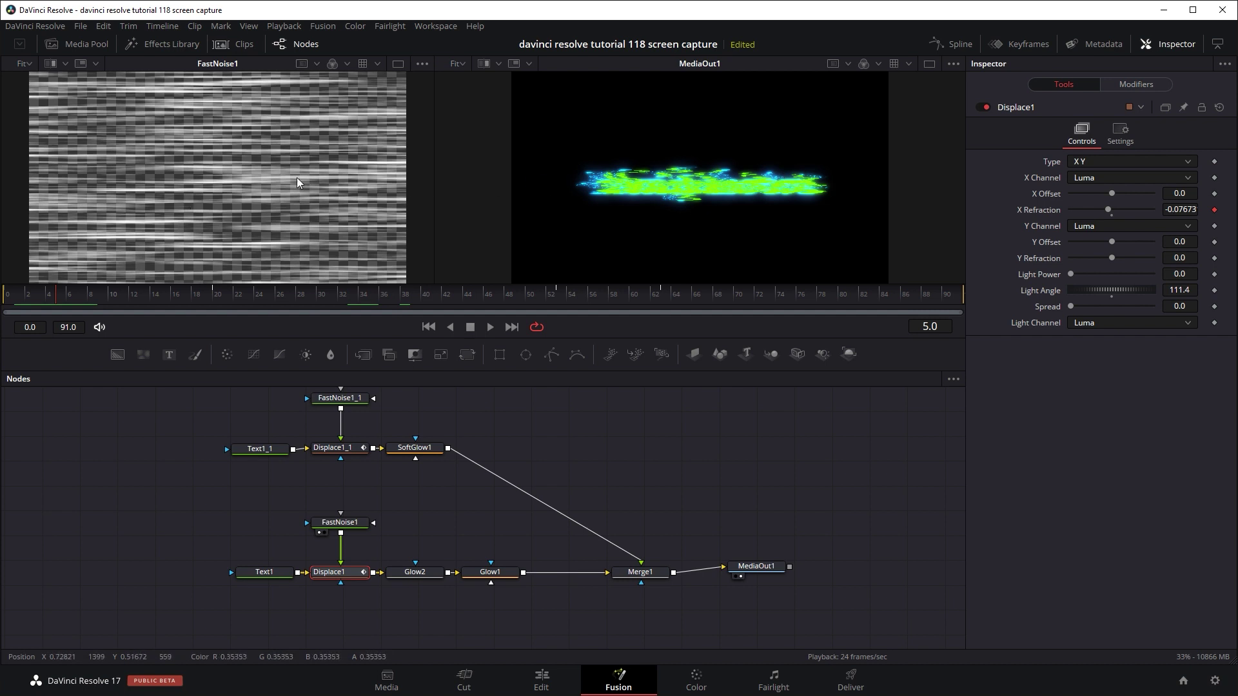
left_click(49, 294)
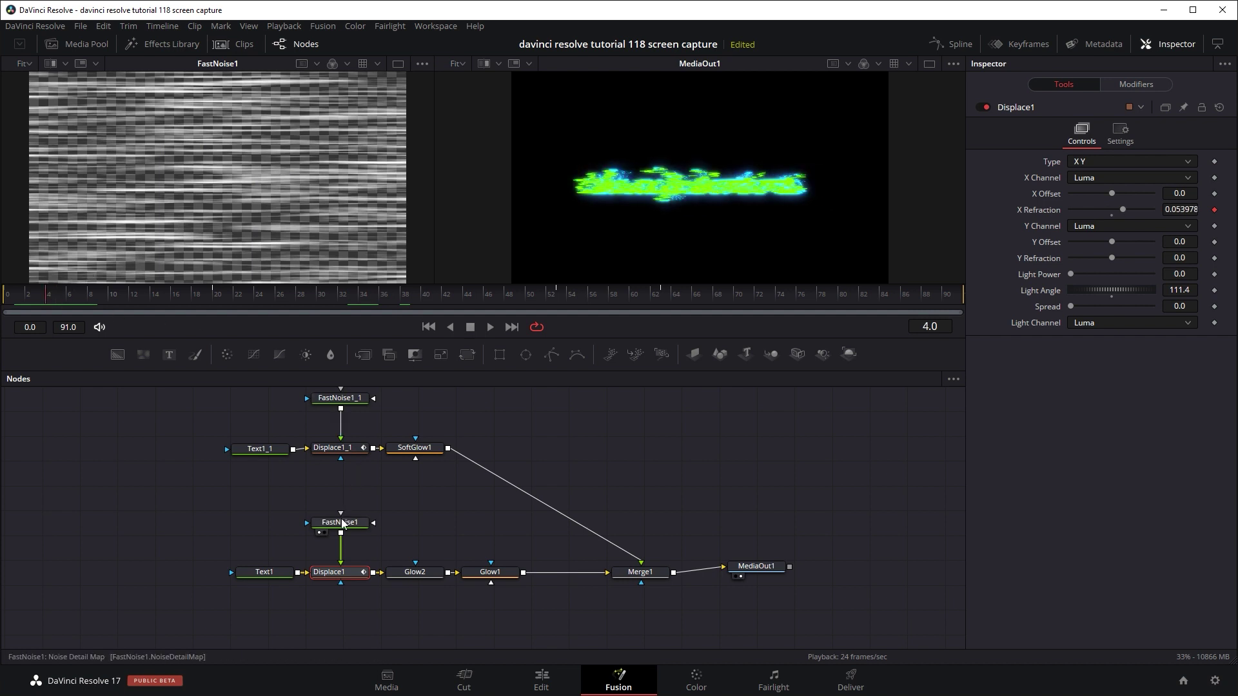
left_click(342, 521)
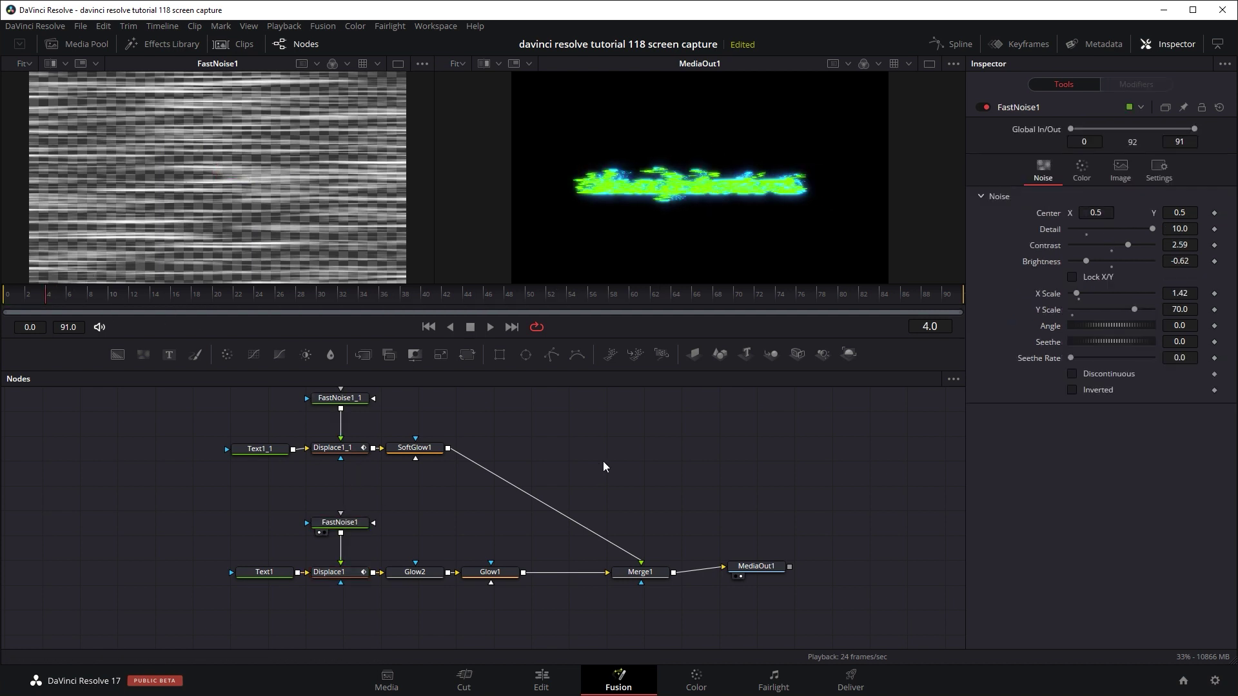
key("shift+space")
type("fastnoi")
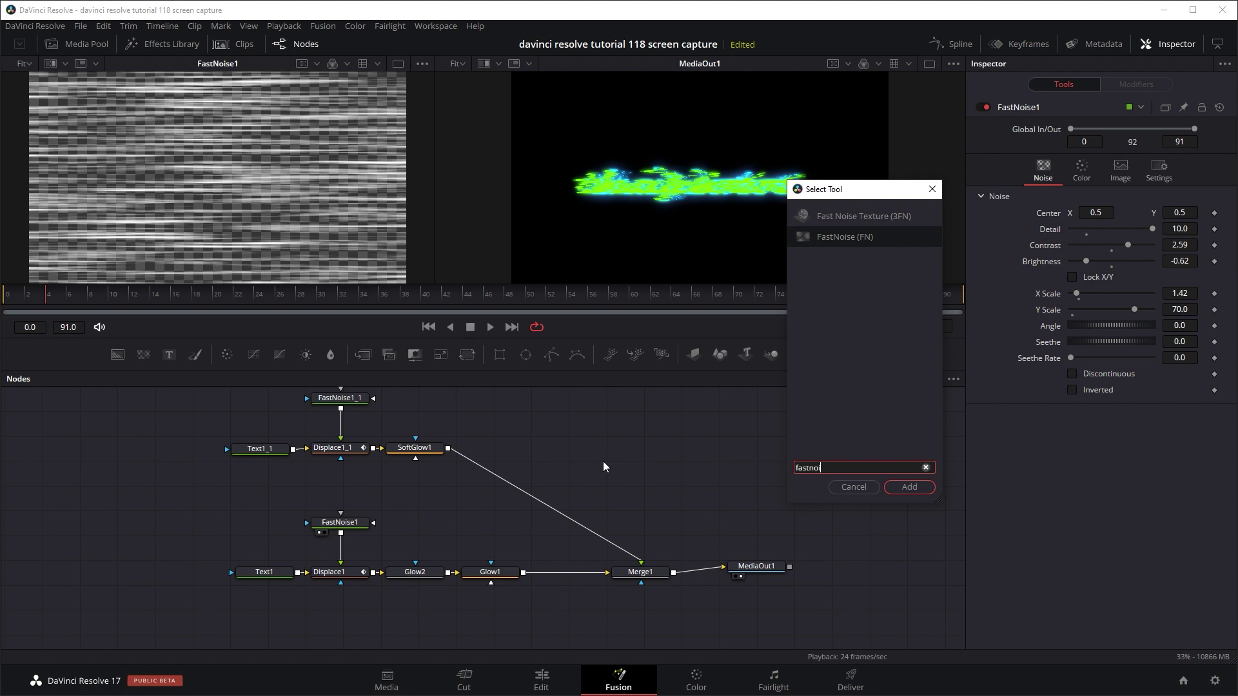
key("Return")
left_click_drag(613, 464, 211, 204)
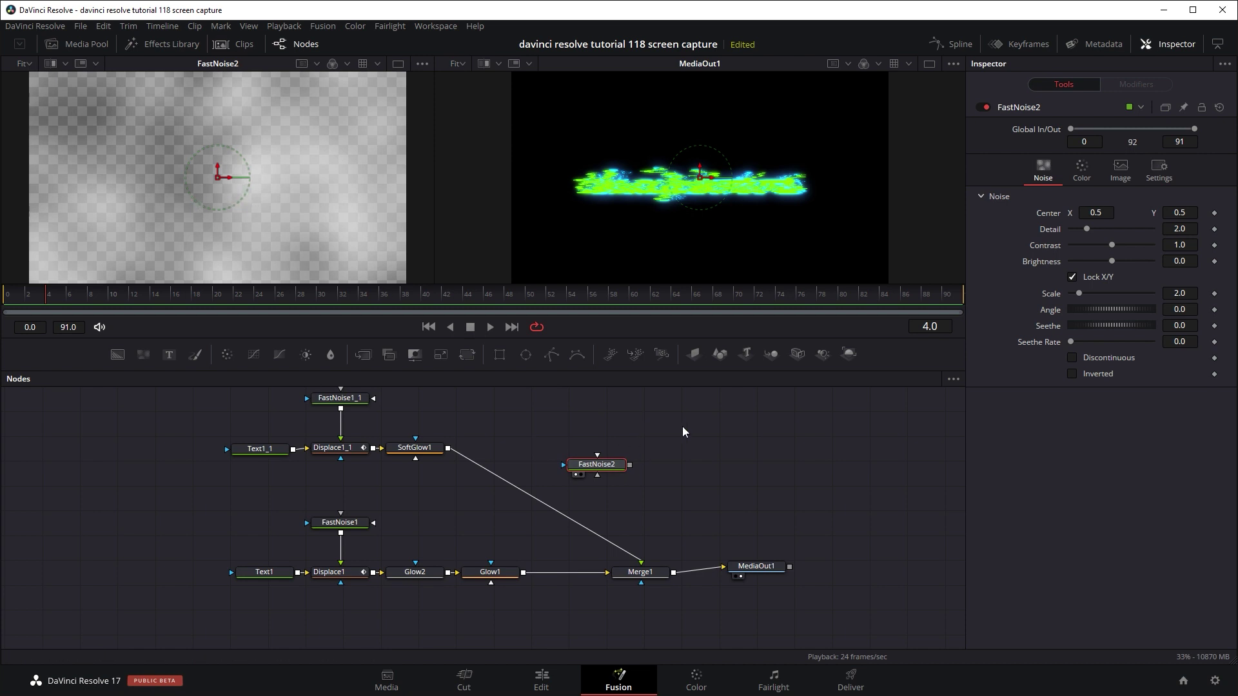
mouse_move(1088, 232)
left_mouse_down()
mouse_move(1155, 226)
mouse_move(1119, 260)
mouse_move(1134, 292)
left_mouse_up()
right_click(1118, 261)
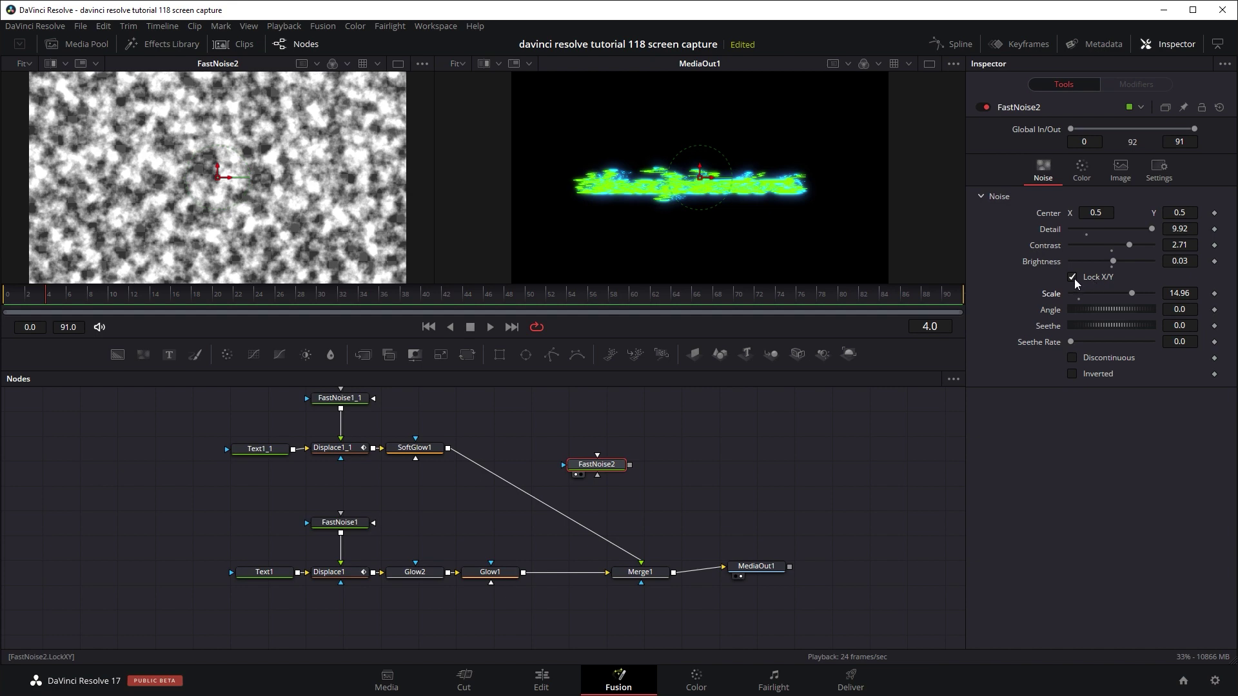
left_click(1073, 278)
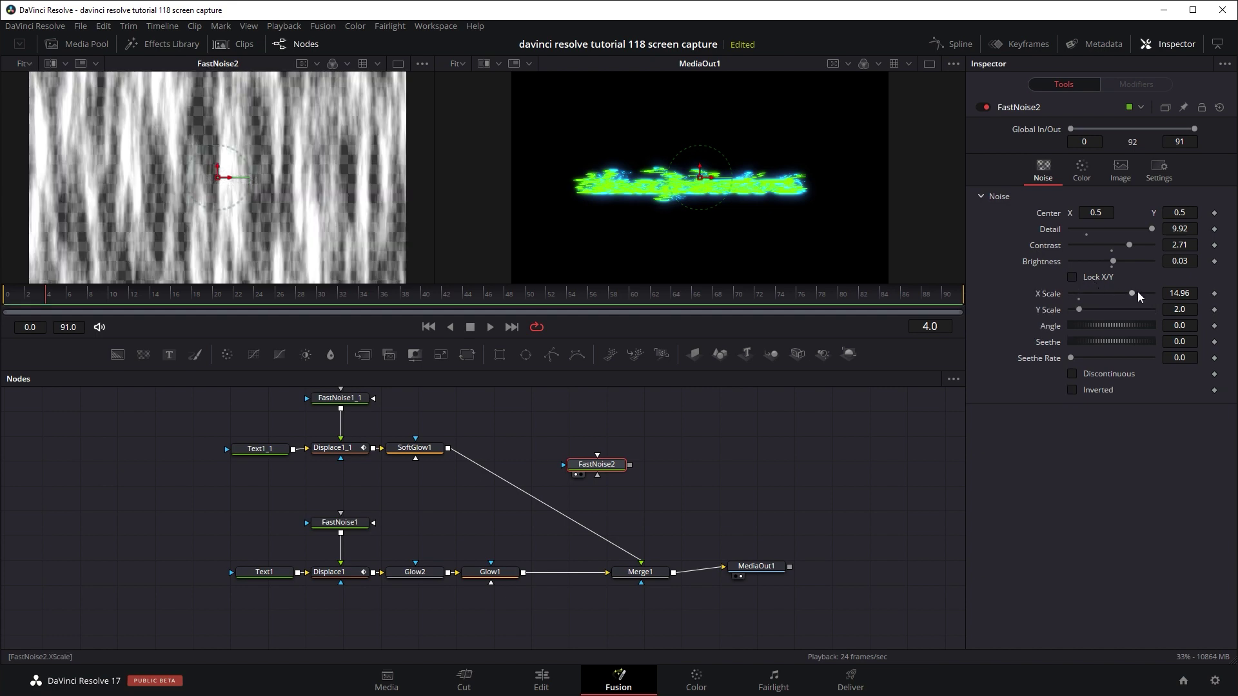
left_click_drag(1138, 291, 1104, 291)
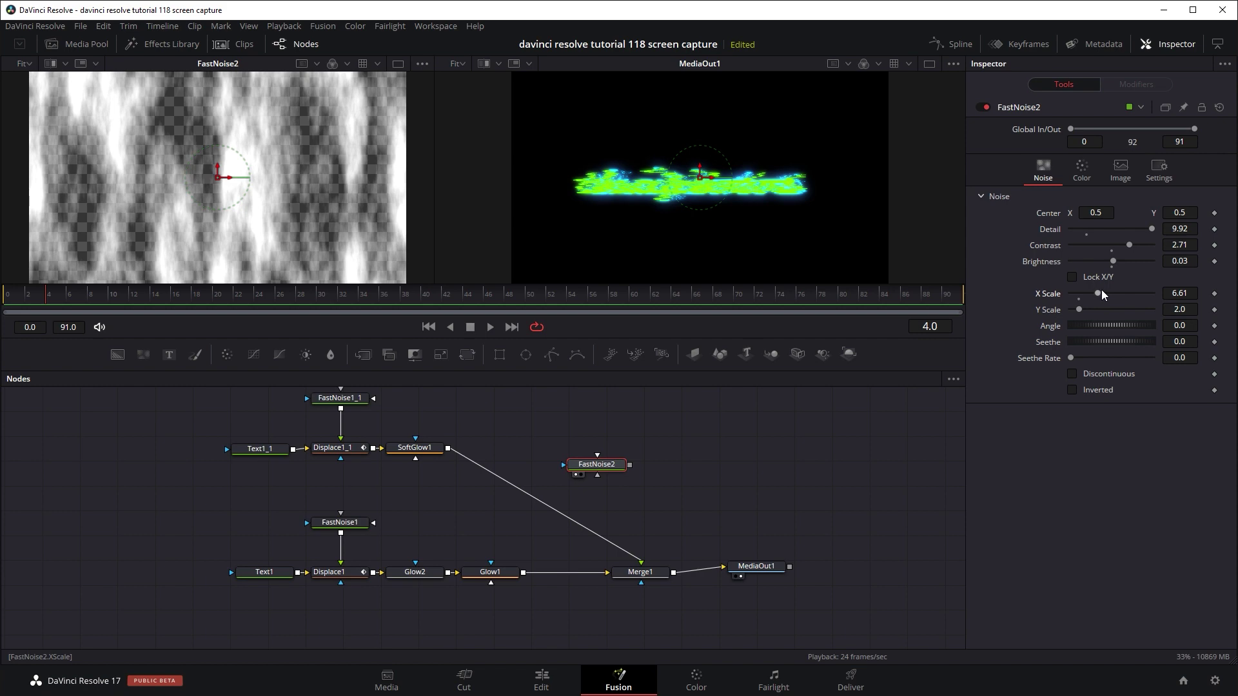
mouse_move(1100, 292)
left_mouse_down()
mouse_move(1076, 294)
mouse_move(1170, 305)
left_mouse_up()
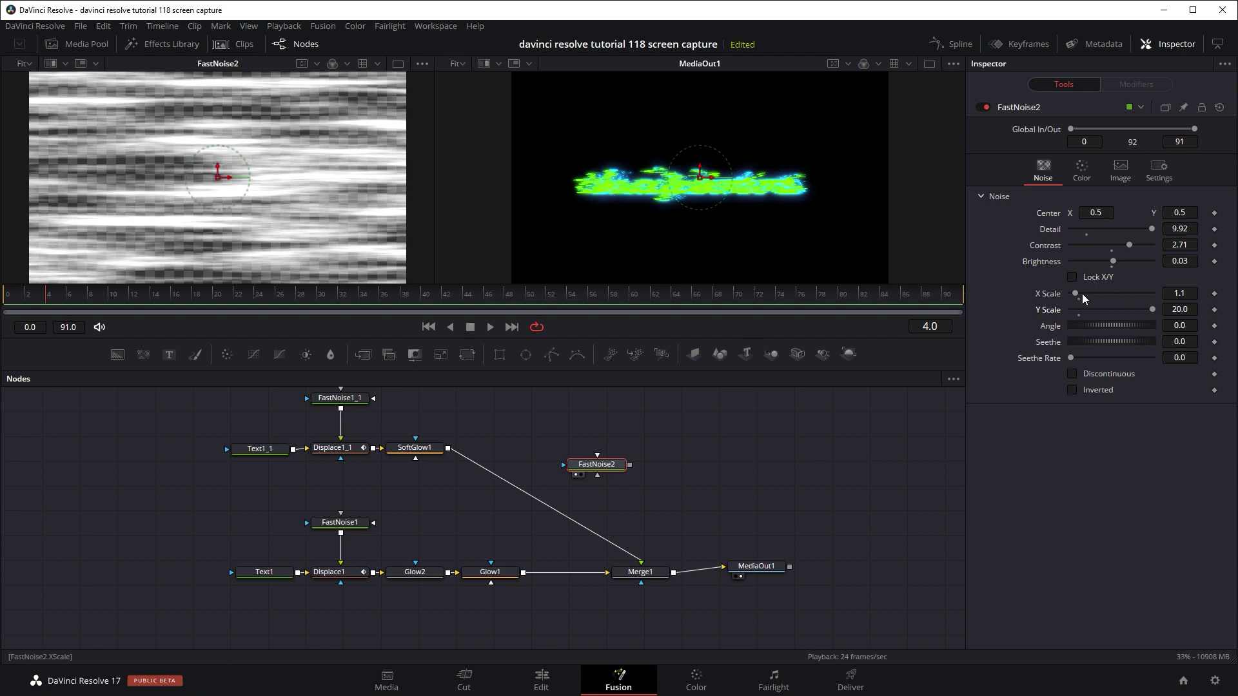
mouse_move(1075, 294)
left_mouse_down()
mouse_move(1149, 294)
mouse_move(1070, 311)
left_mouse_up()
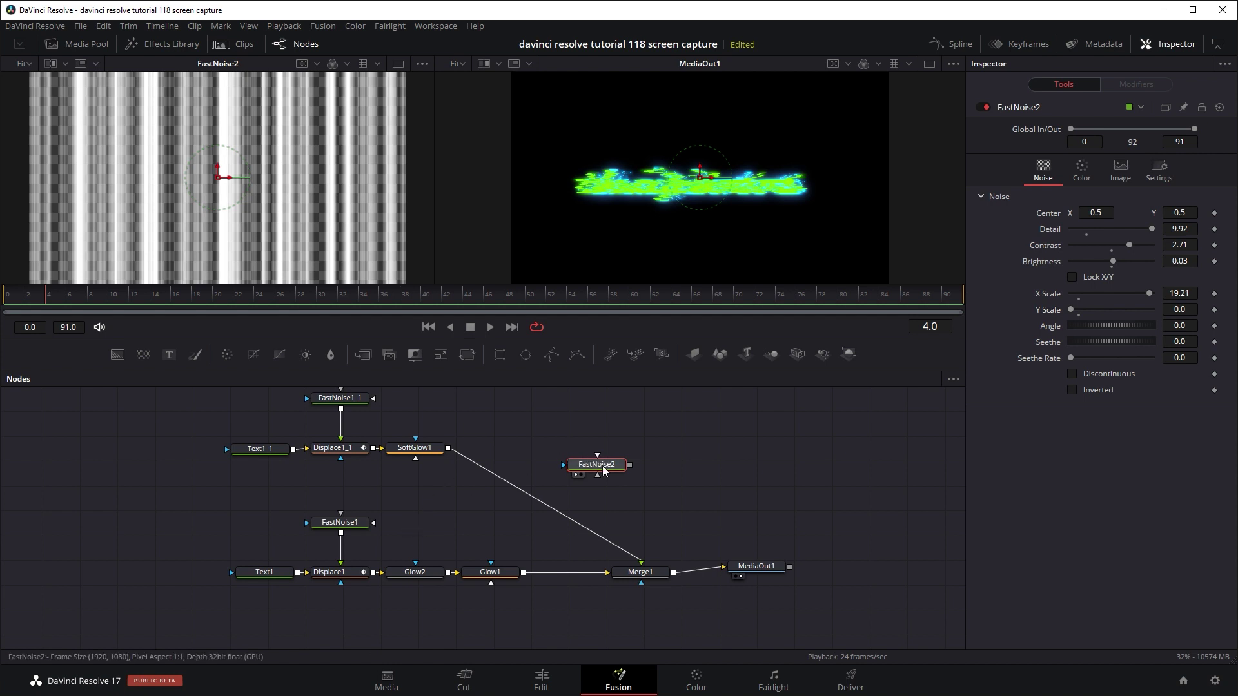
Step: Delete the trial FastNoise2 node and reconnect FastNoise1 to Displace1's Foreground input
key("Delete")
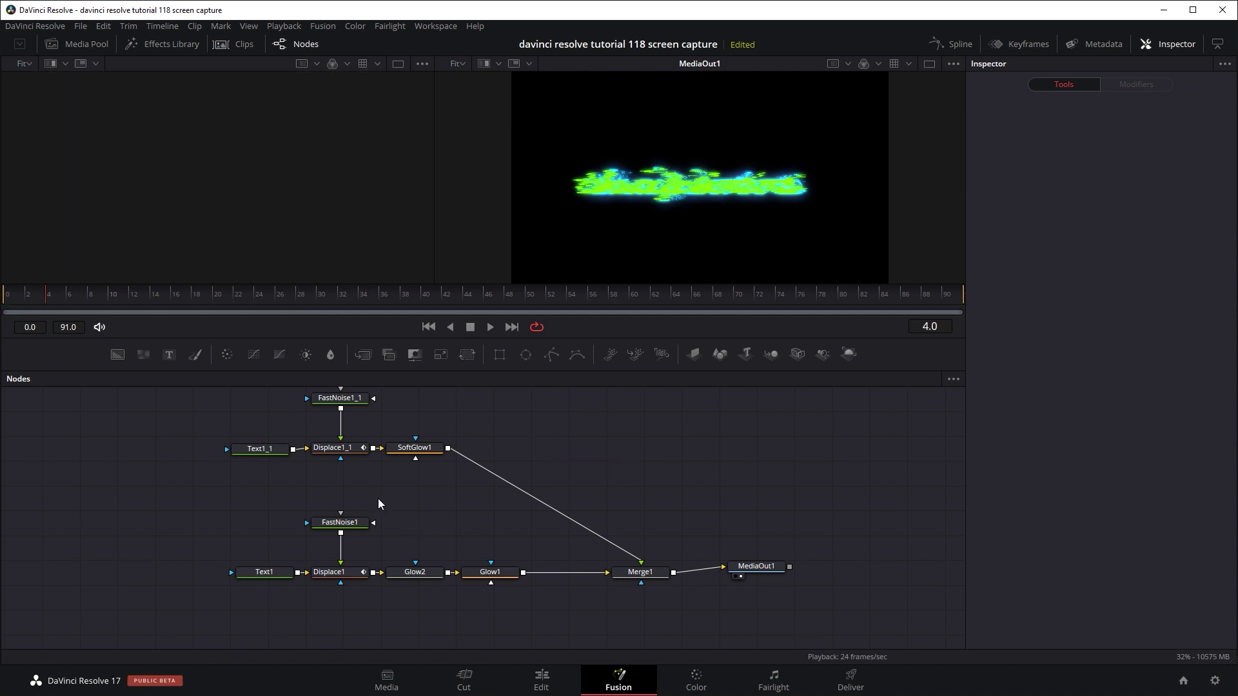
left_click_drag(340, 522, 266, 243)
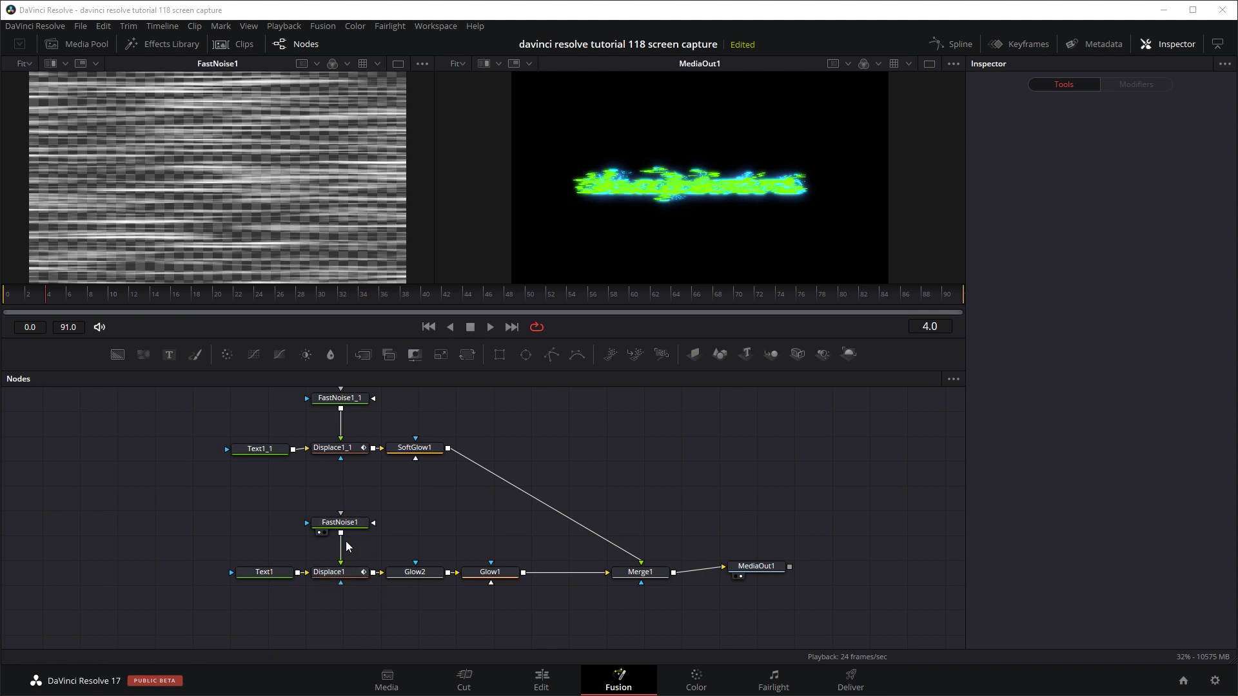
mouse_move(341, 556)
left_mouse_down()
mouse_move(366, 540)
mouse_move(340, 572)
left_mouse_up()
right_click(374, 523)
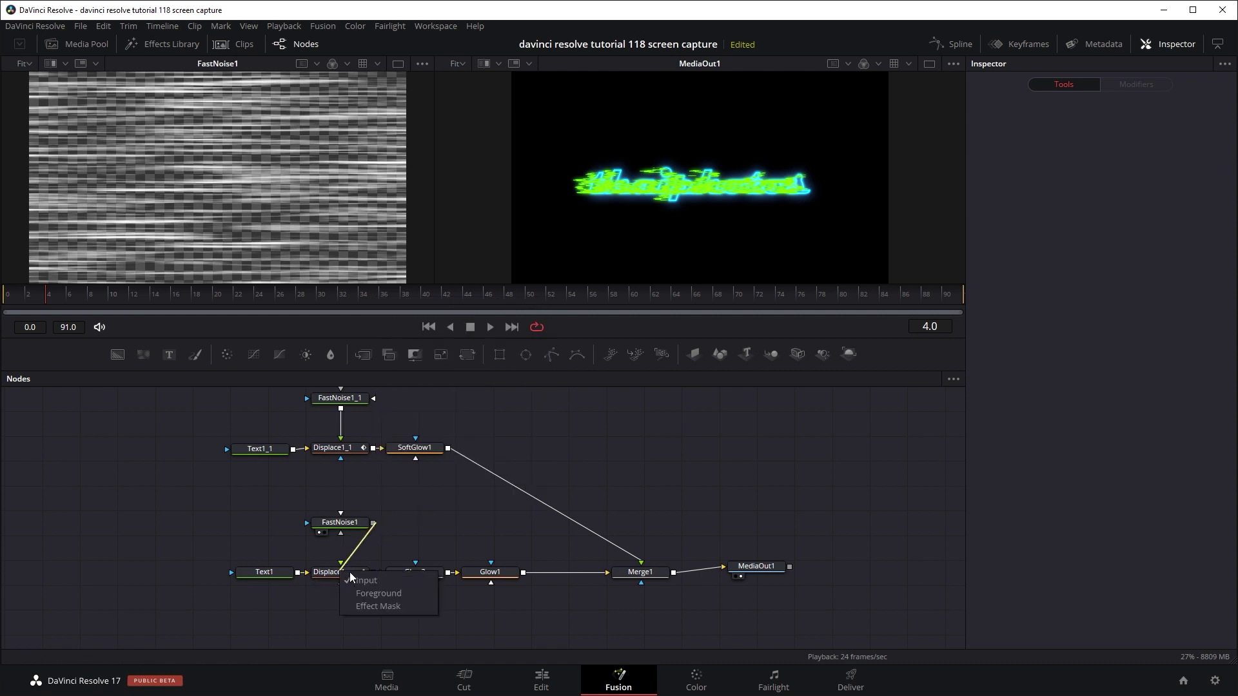
left_click(378, 593)
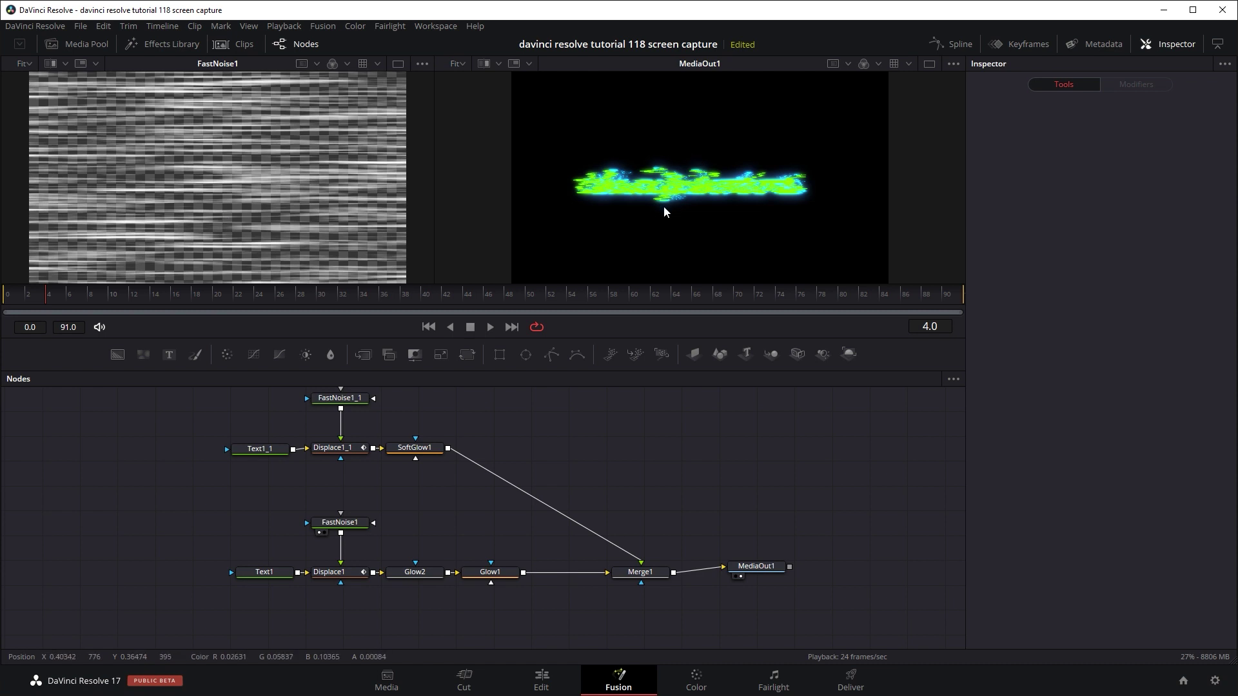
left_click(354, 578)
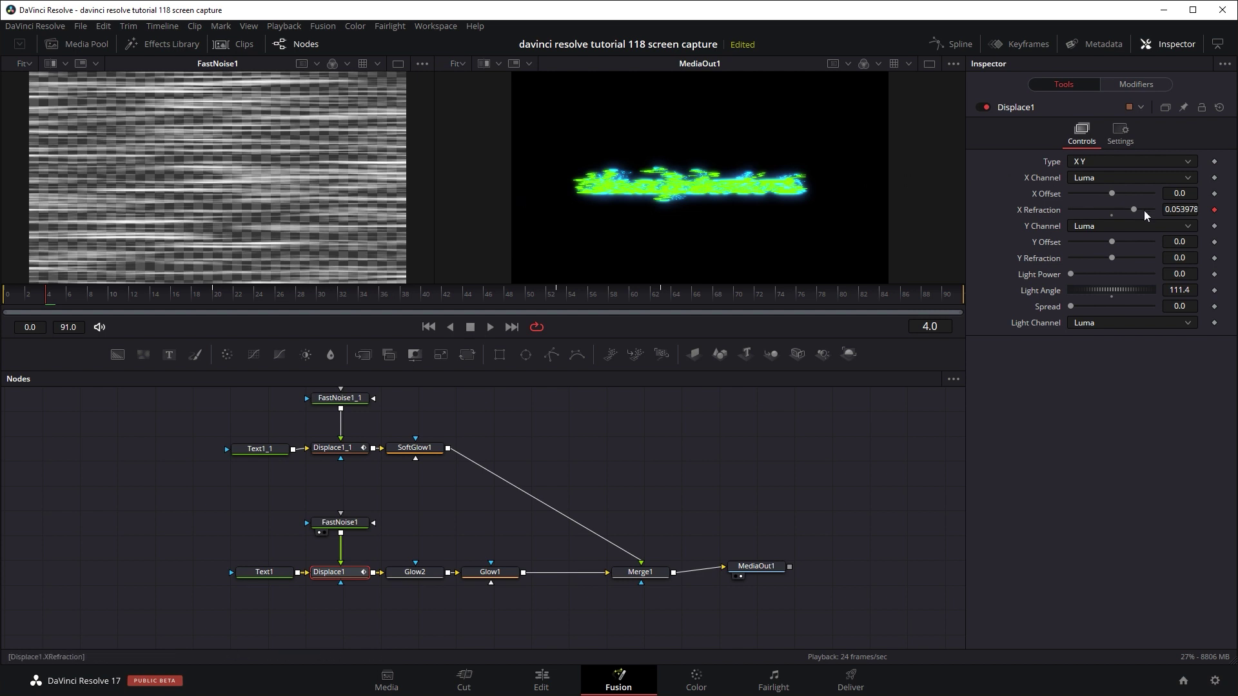
Step: Check frames 29, 34 and 1, then play the X Refraction glitch from frame 0
left_click(287, 292)
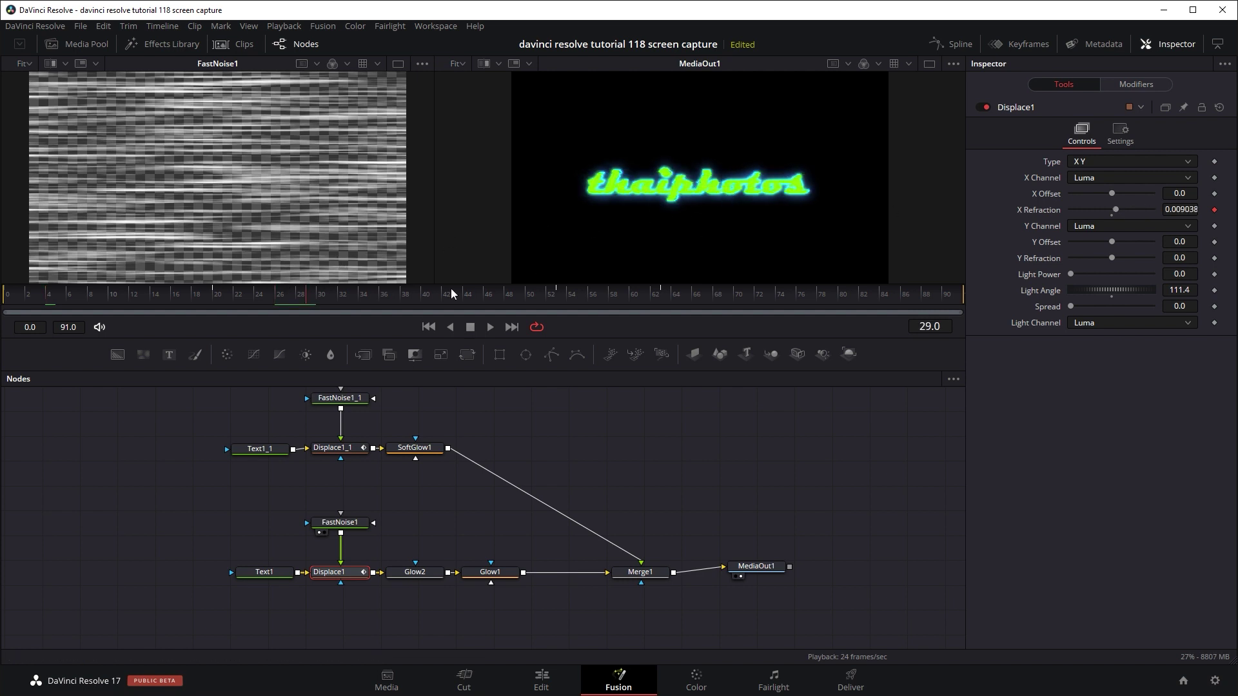
left_click_drag(281, 298, 365, 298)
left_click(26, 294)
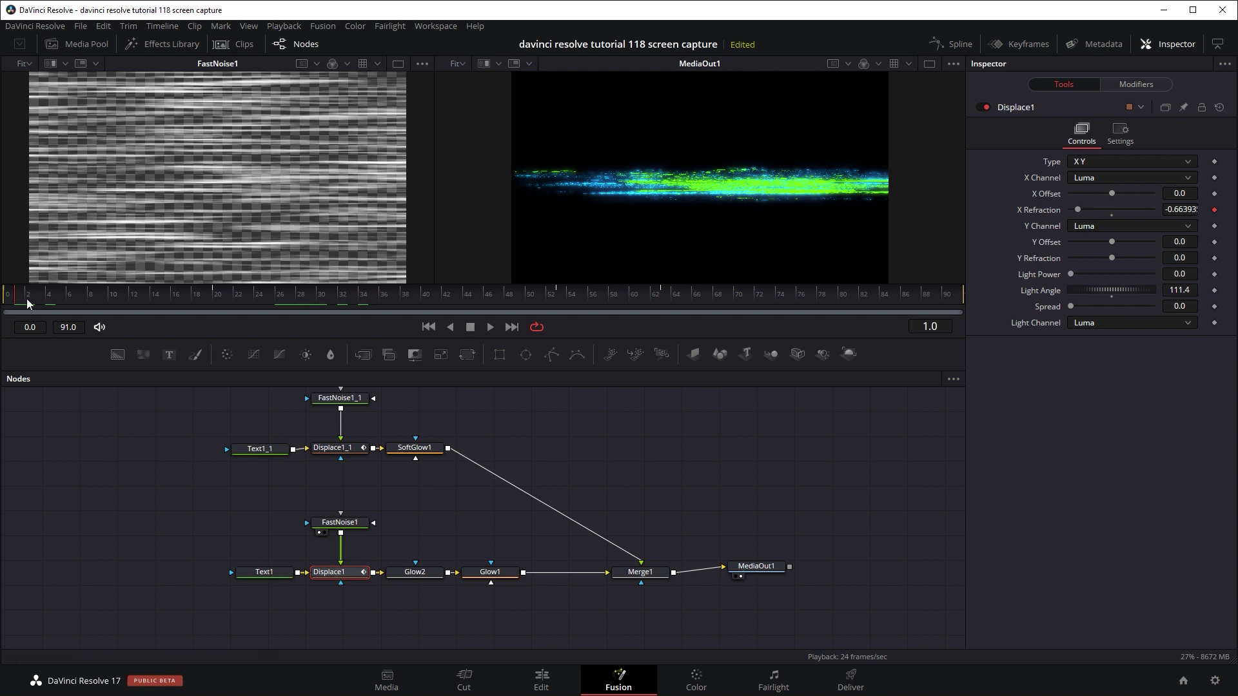
left_click(7, 295)
key("space")
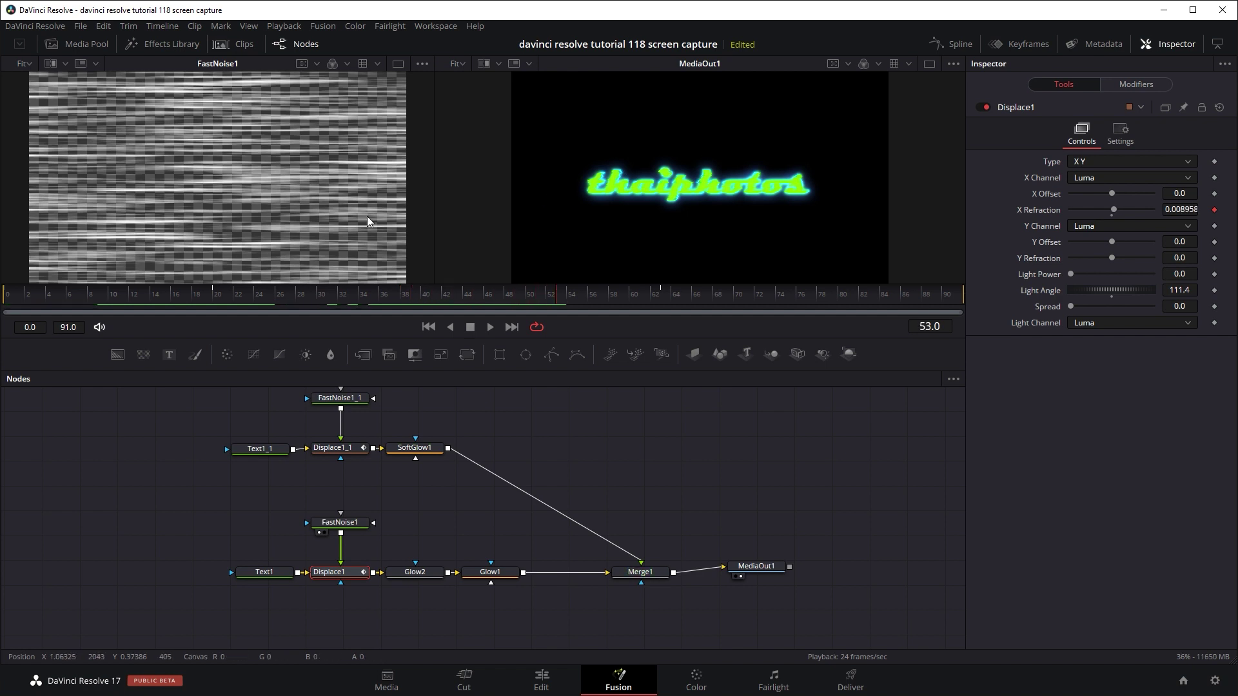
left_click(52, 290)
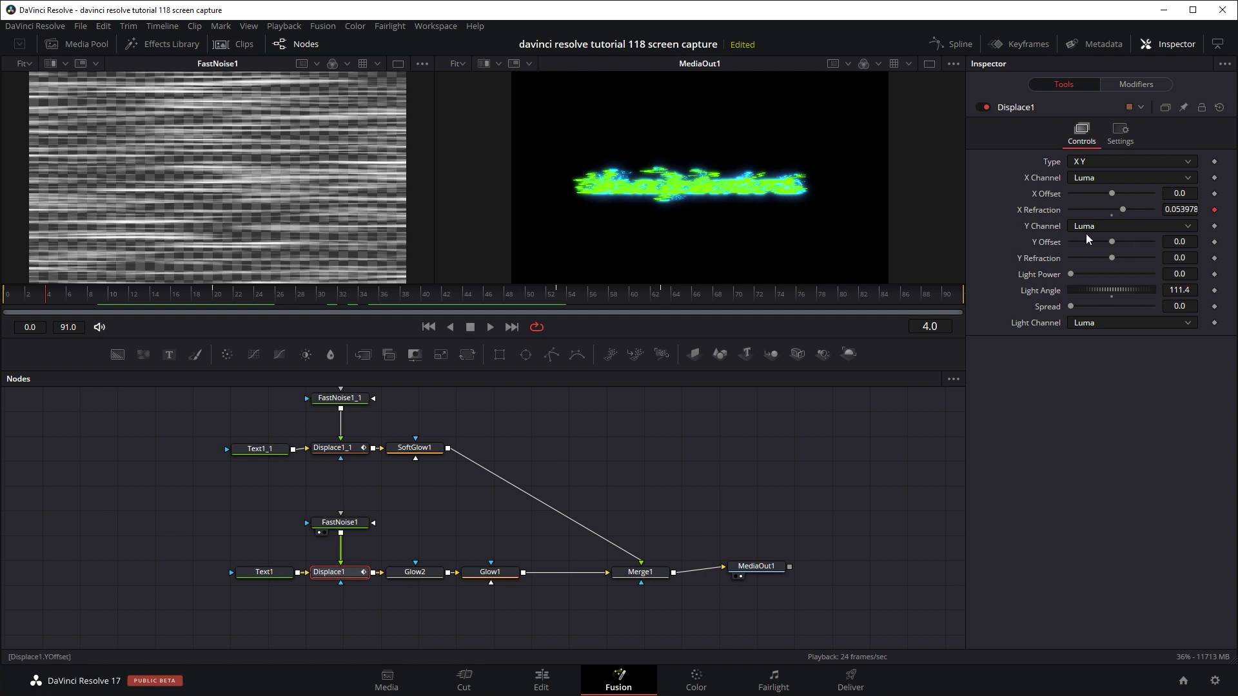
left_click(7, 297)
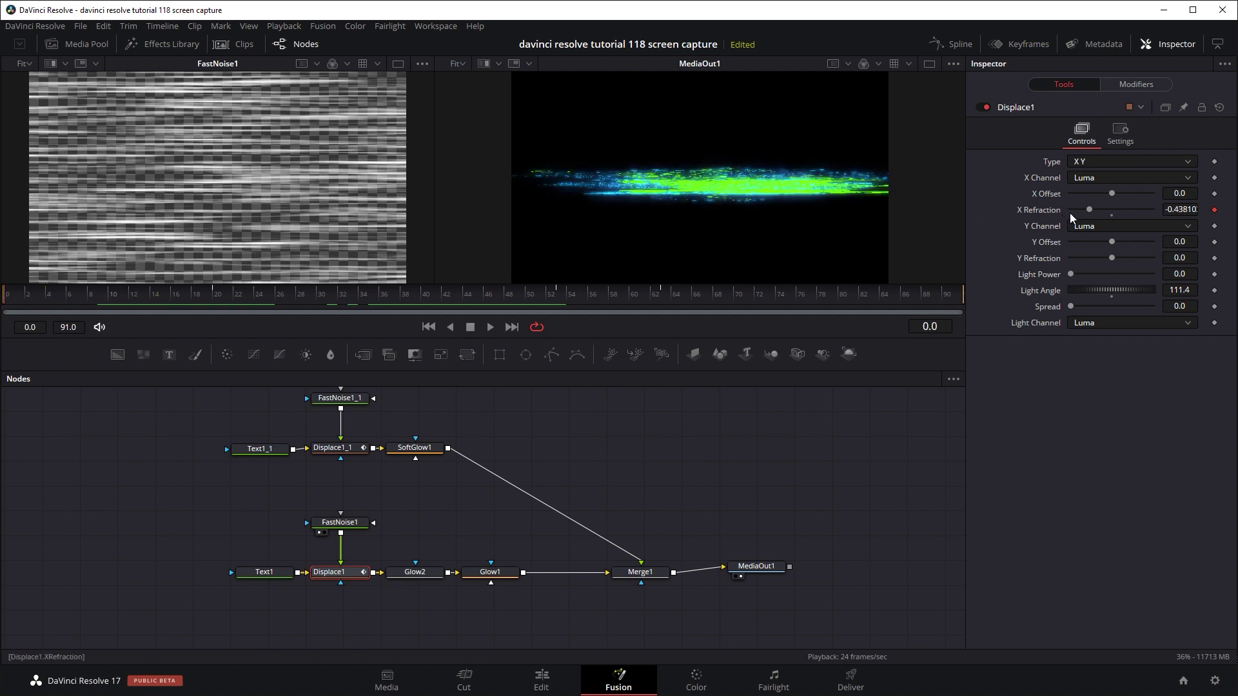
key("space")
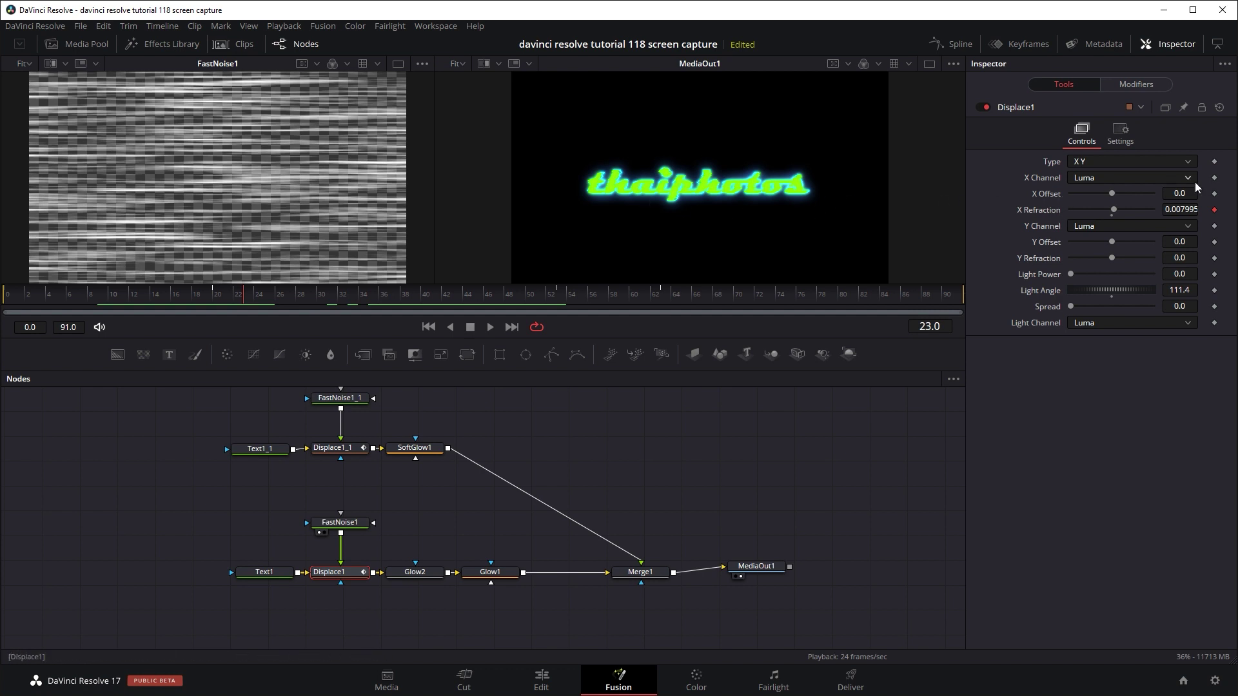
Step: Open X Refraction's animation options, then show the Shake modifier and toggle it off to compare
right_click(1216, 209)
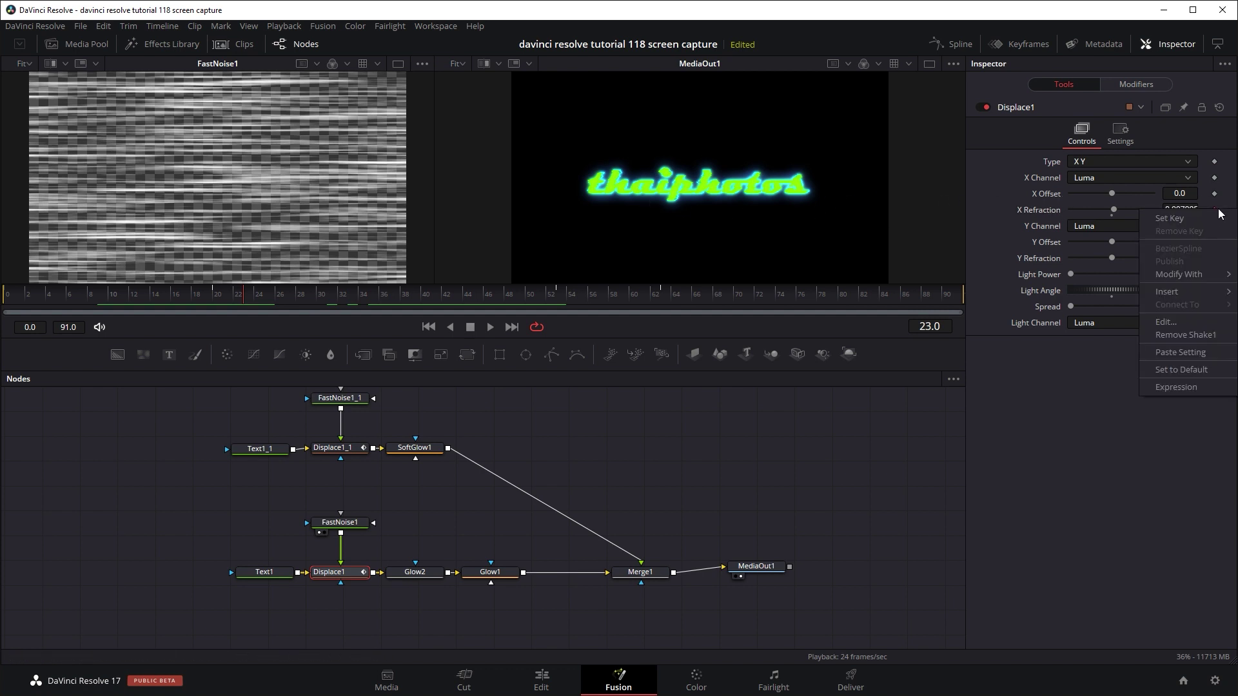
mouse_move(1187, 274)
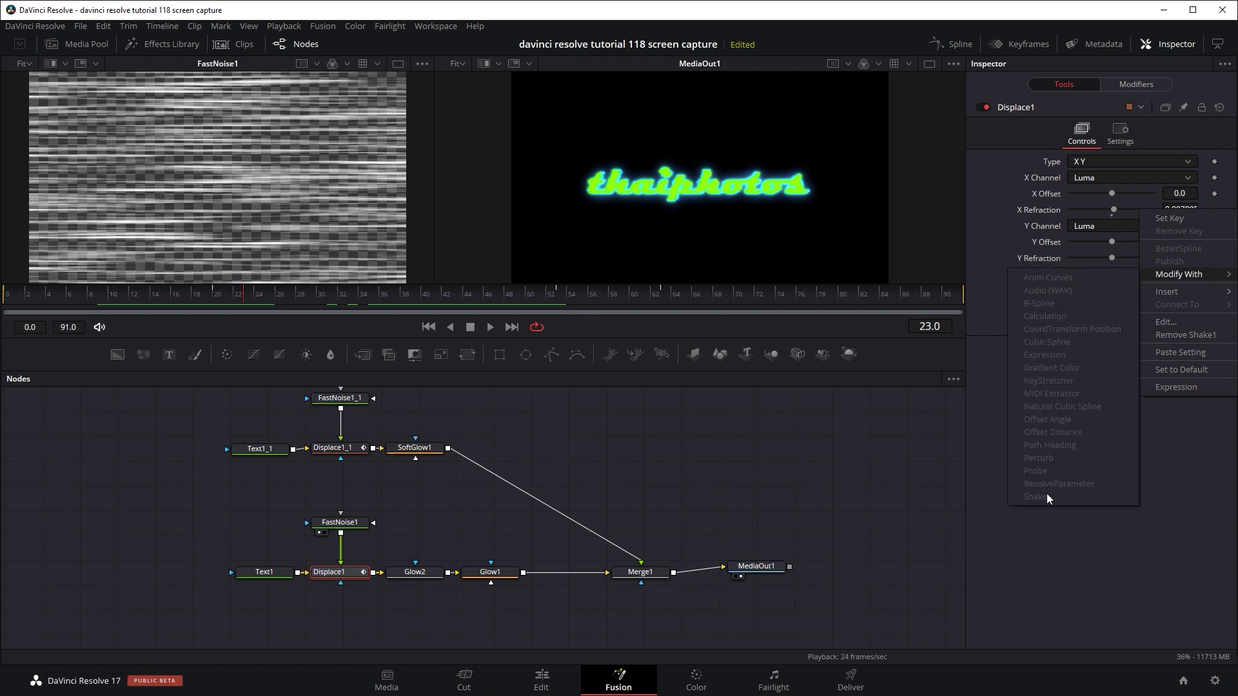
left_click(1077, 528)
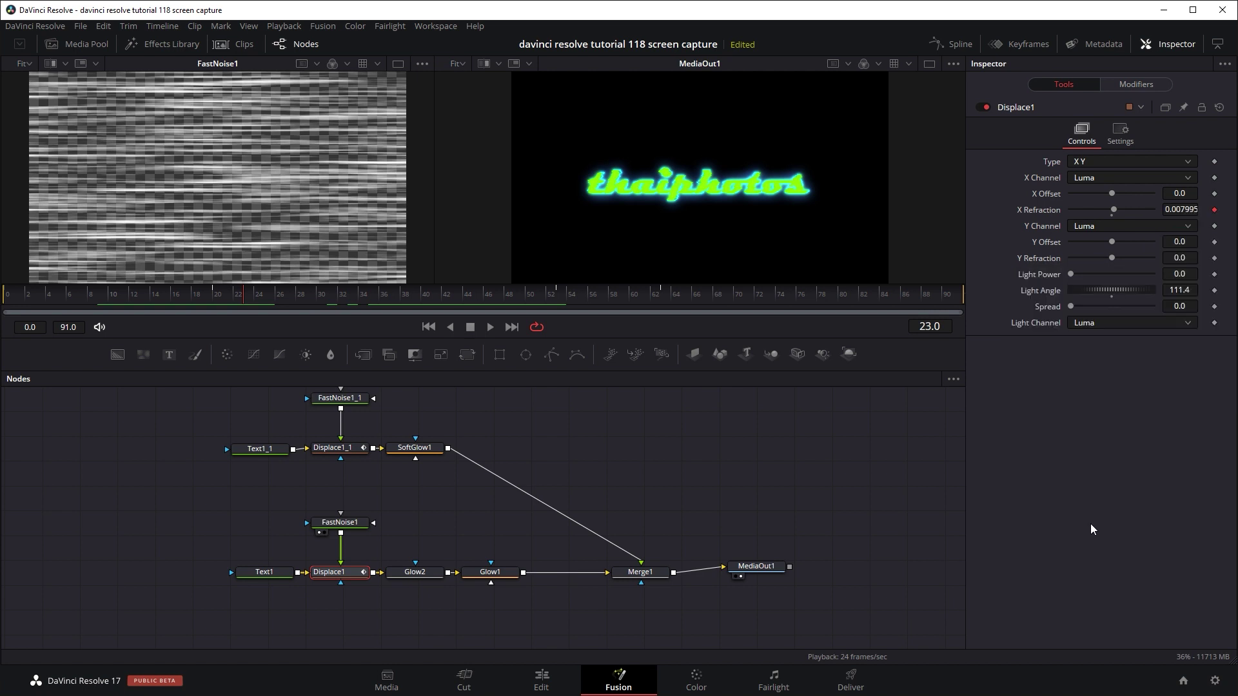
left_click(1144, 86)
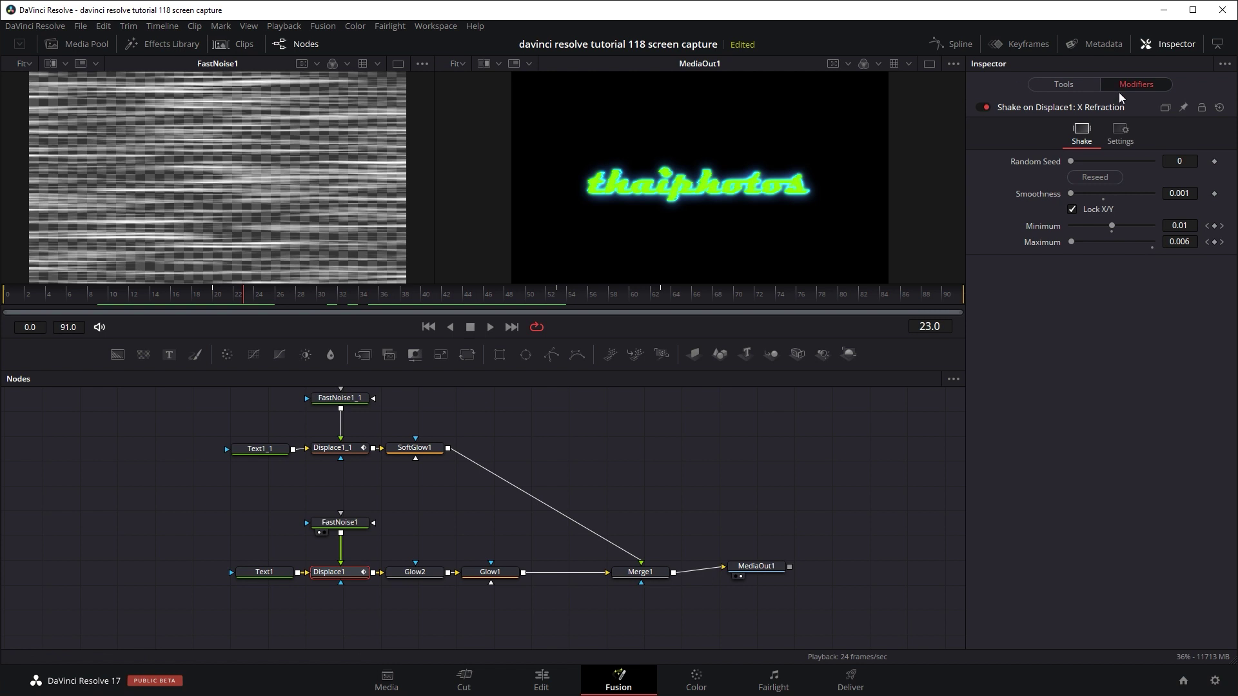
left_click(986, 107)
mouse_move(218, 292)
left_mouse_down()
mouse_move(34, 293)
mouse_move(340, 298)
left_mouse_up()
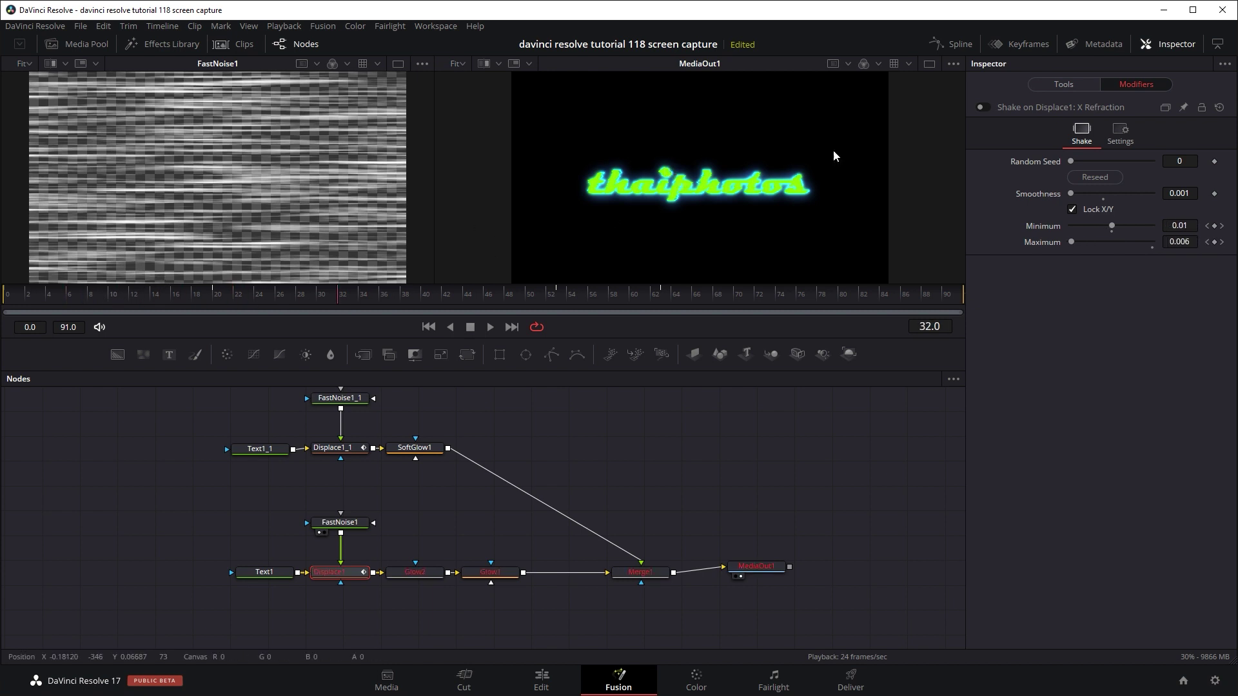
Step: Scrub frames 4 to 37 while switching between Displace1's controls and the Shake settings
left_click(1050, 84)
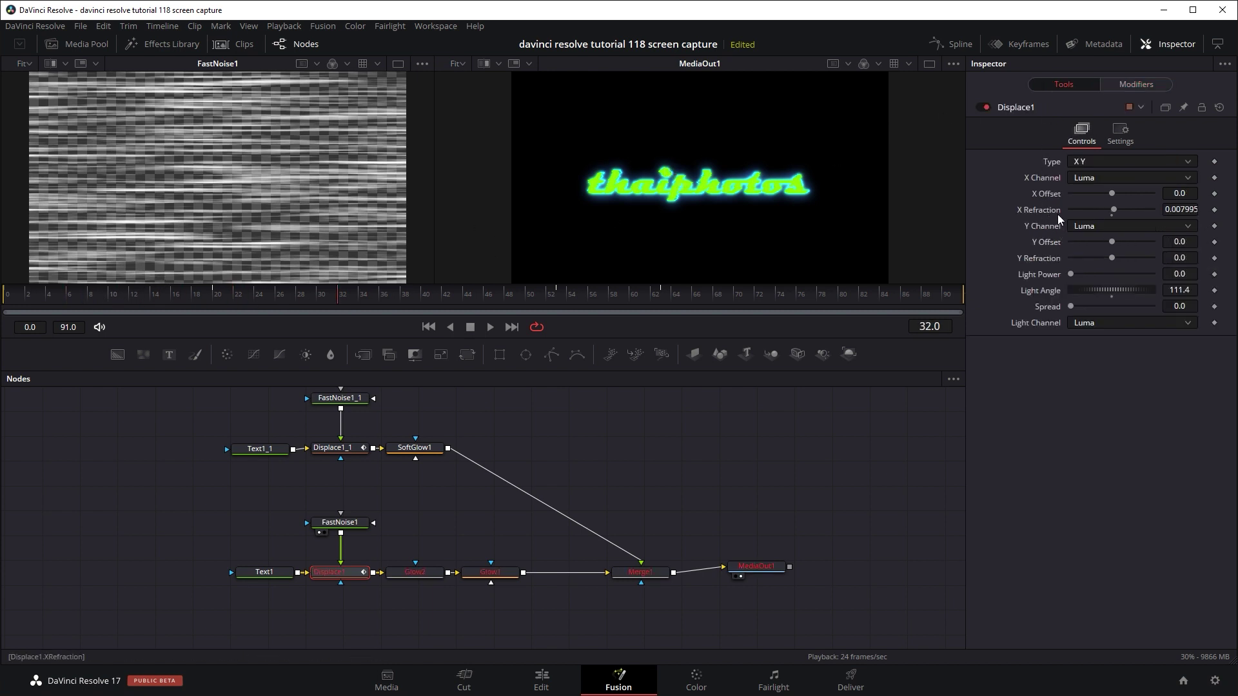
left_click_drag(340, 300, 48, 302)
left_click_drag(48, 297, 434, 290)
left_click(1118, 84)
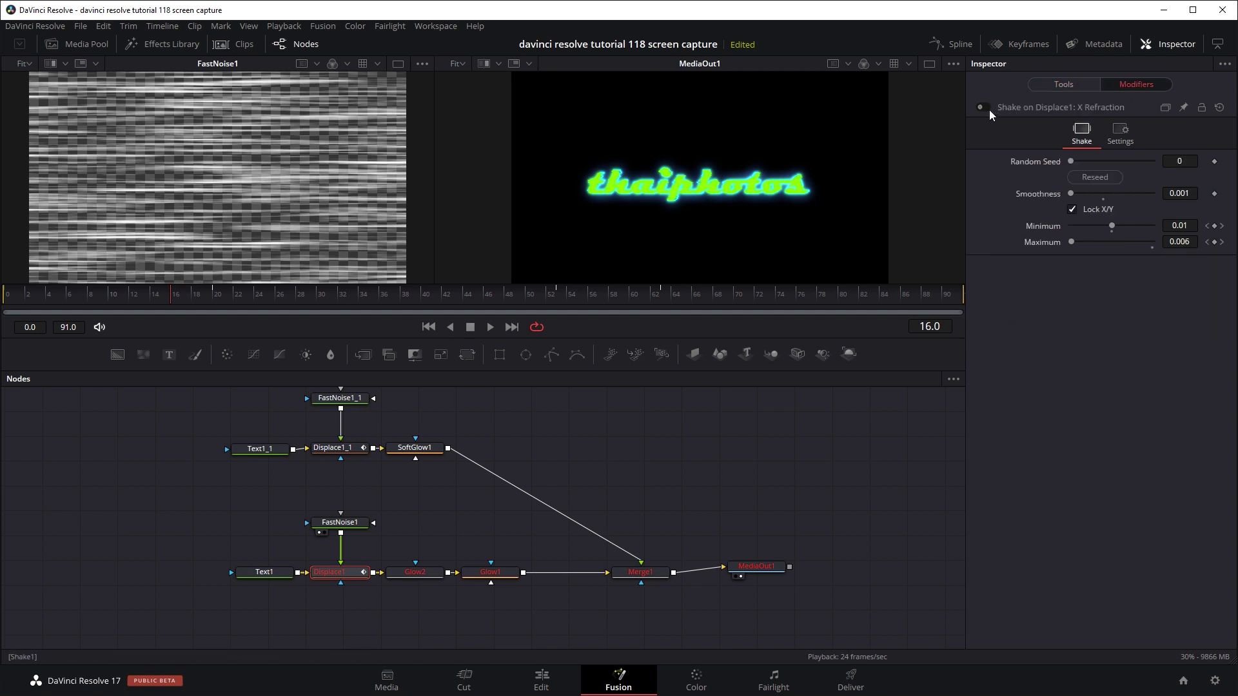
left_click(1042, 88)
left_click_drag(118, 295, 389, 279)
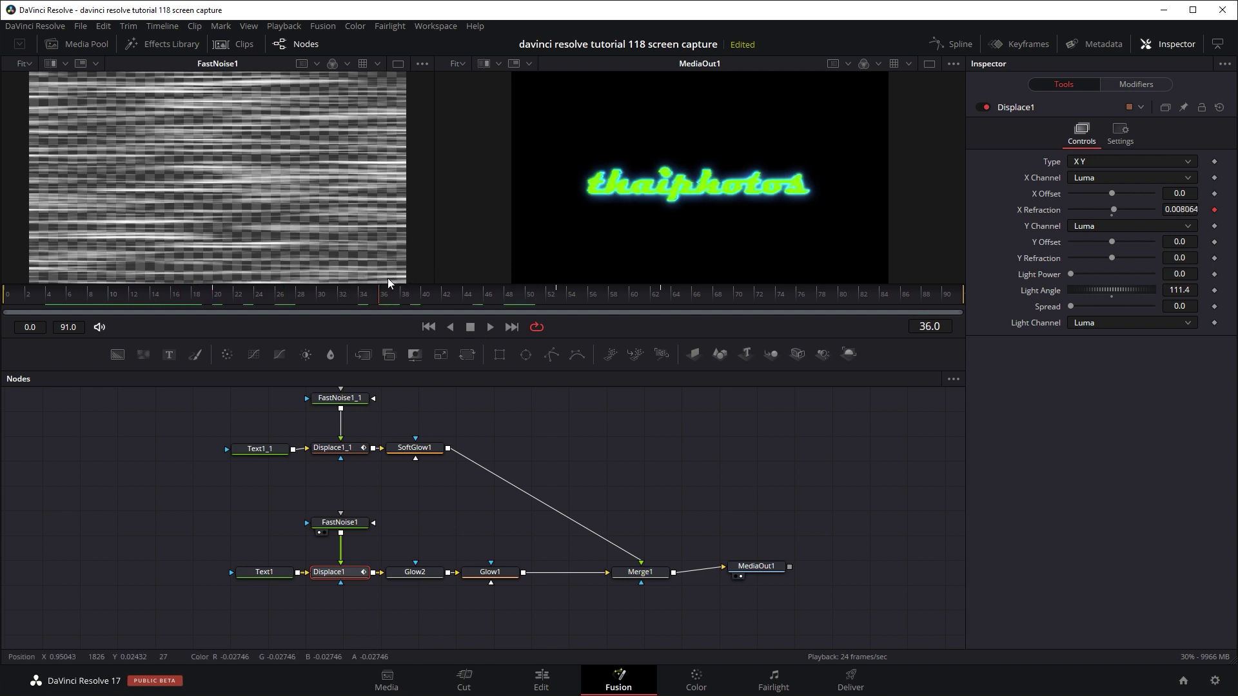
left_click(1149, 85)
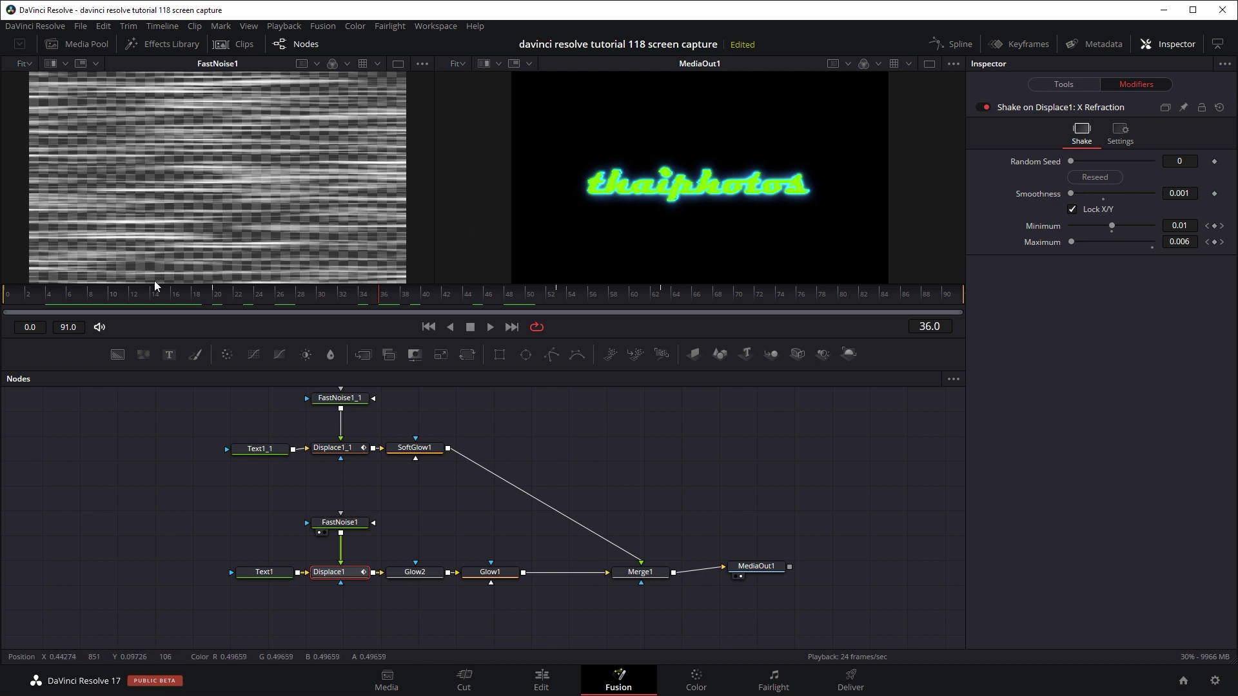
Step: Scrub frames 1 to 20 and play the animation to review the text glitch
left_click(89, 293)
left_click_drag(89, 293, 119, 298)
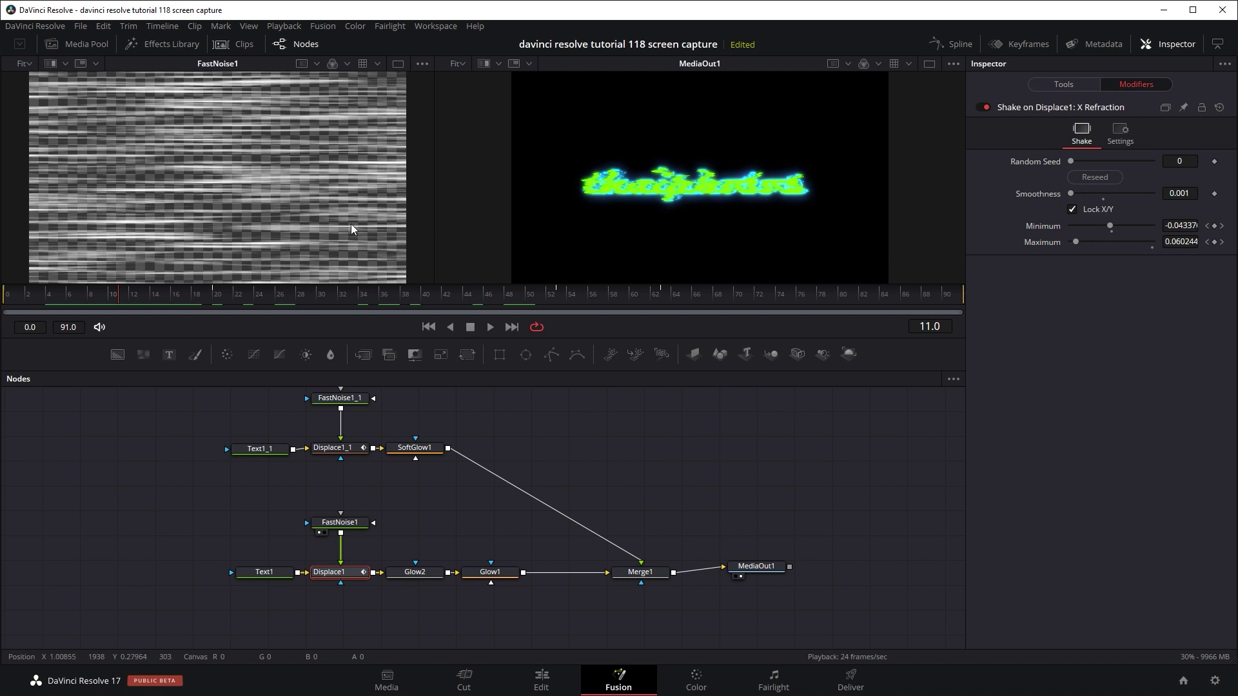
left_click(6, 298)
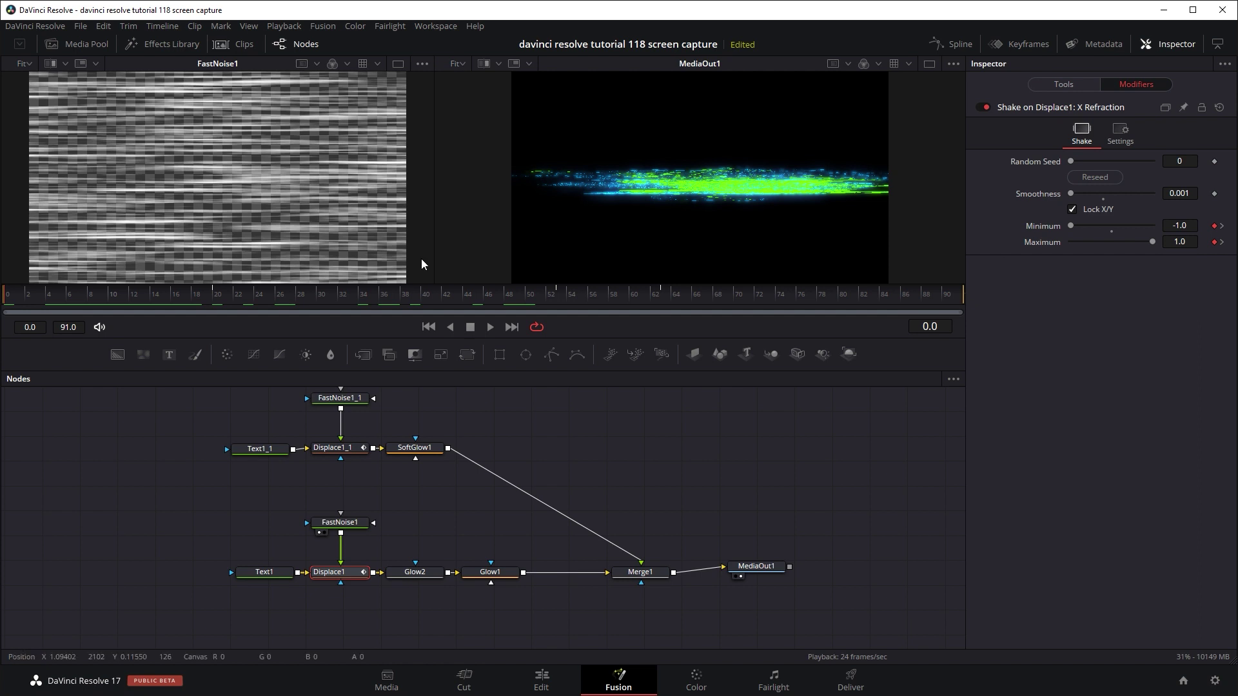
left_click(28, 294)
left_click(140, 294)
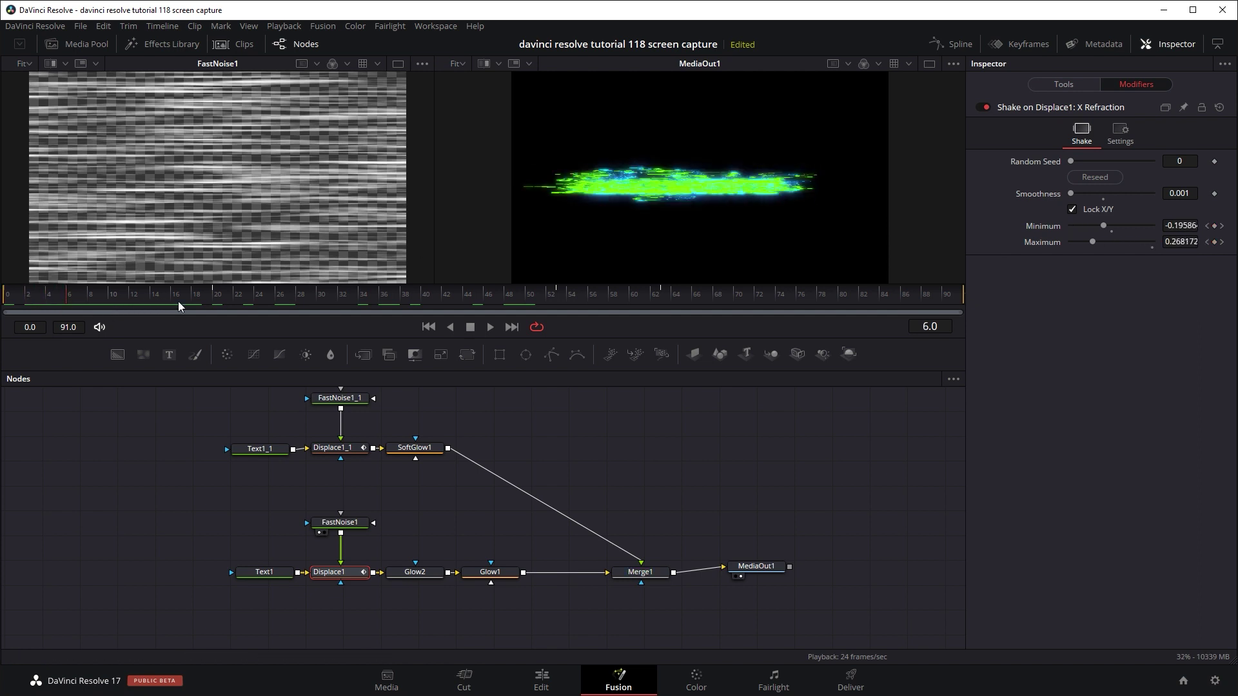
left_click(216, 294)
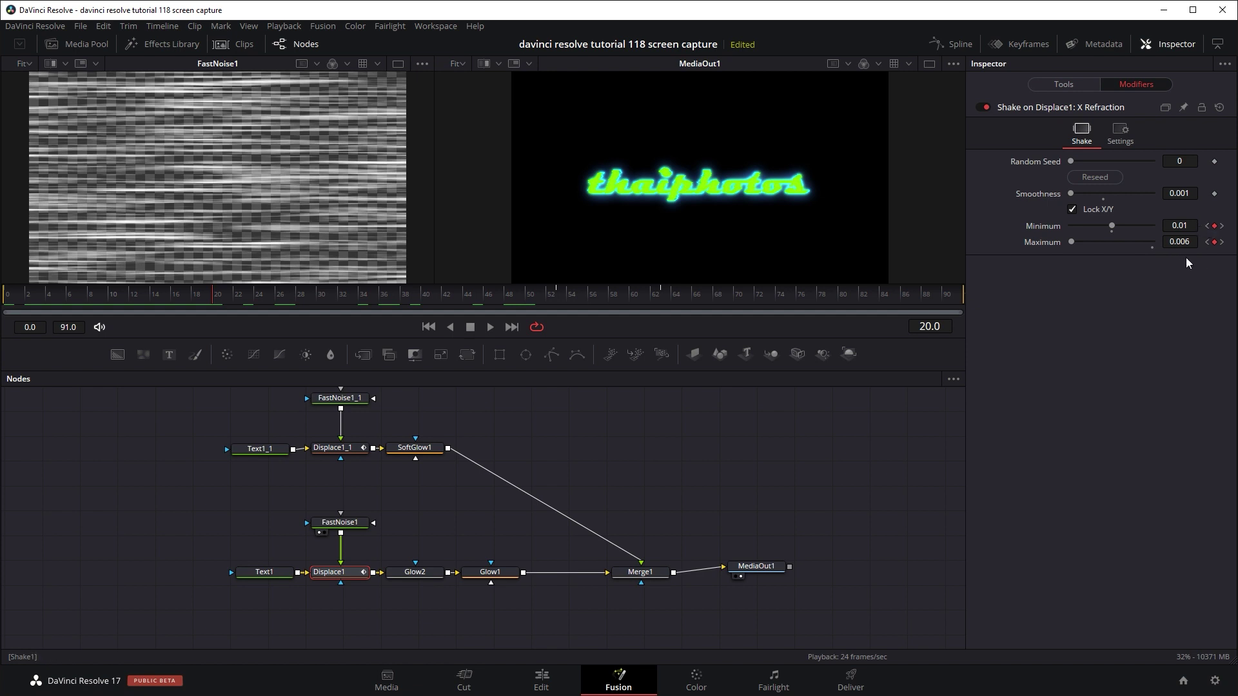
key("space")
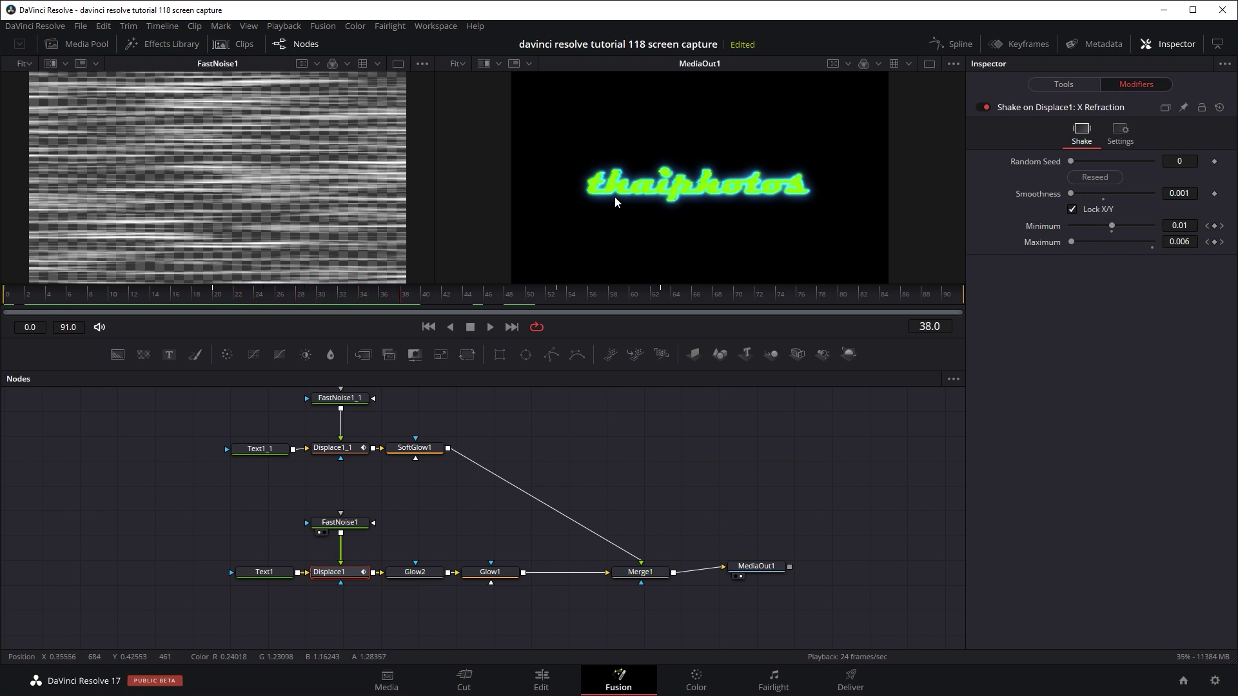
left_click(555, 302)
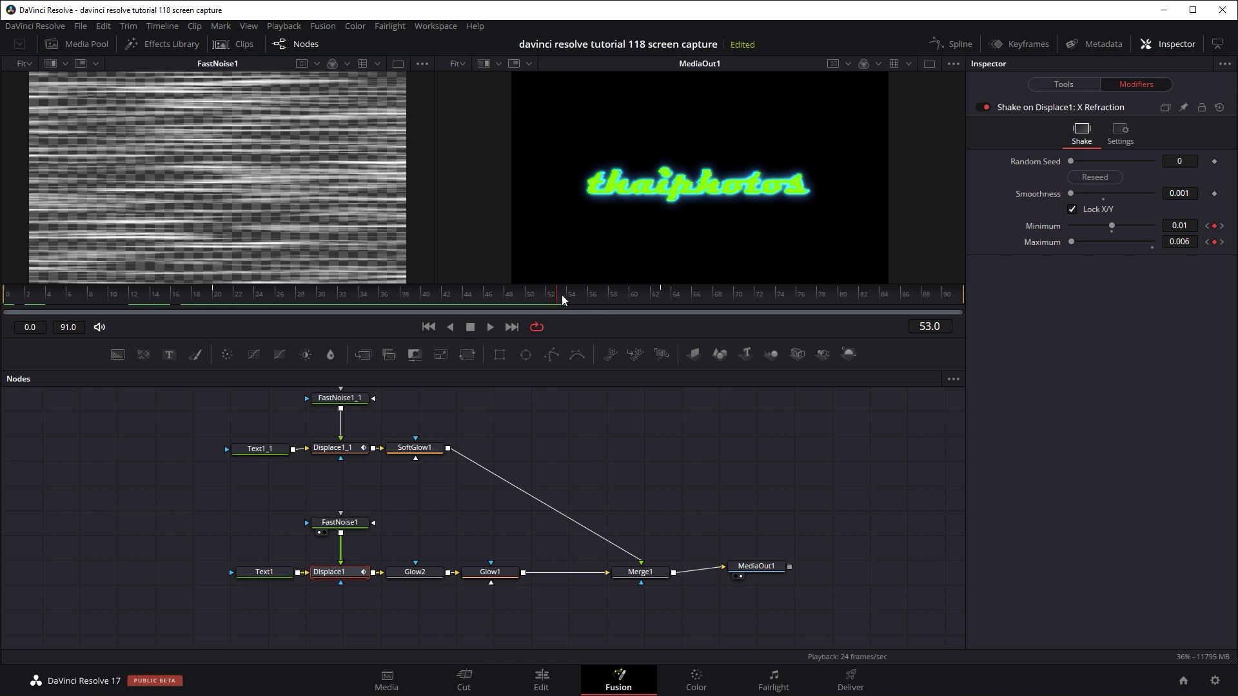
key("space")
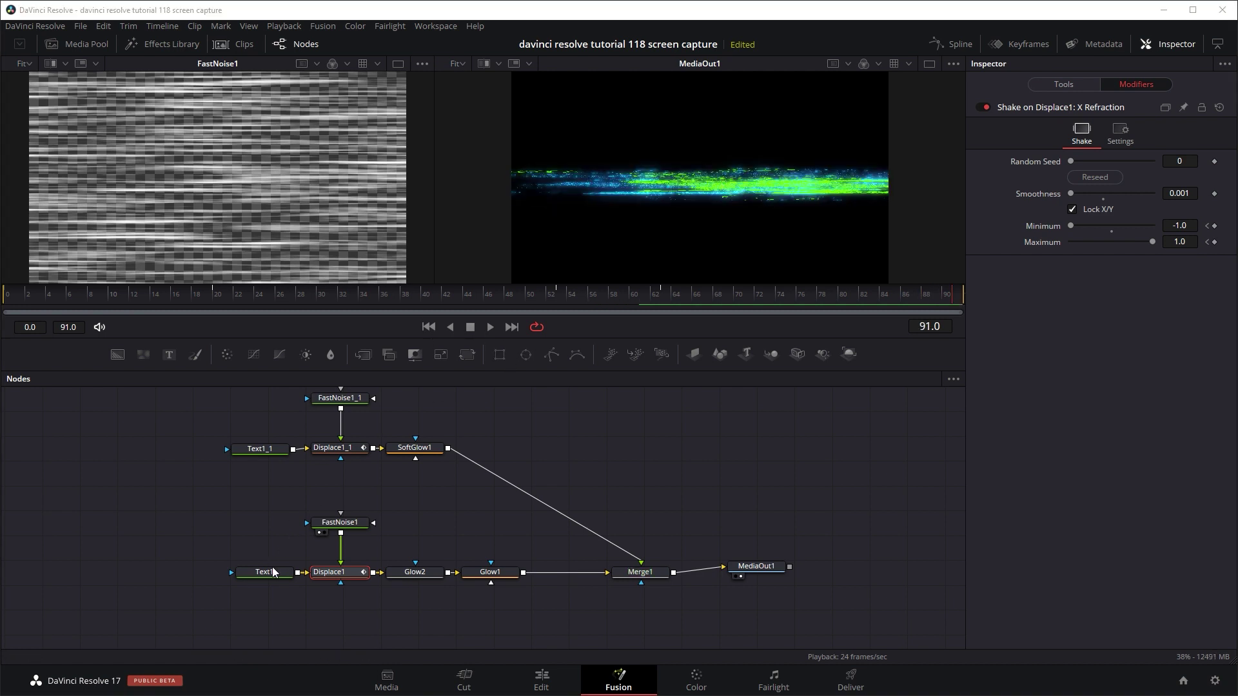
Step: View the Text1, Displace1, Glow2 and Glow1 outputs in turn in the left viewer
left_click_drag(264, 572, 168, 262)
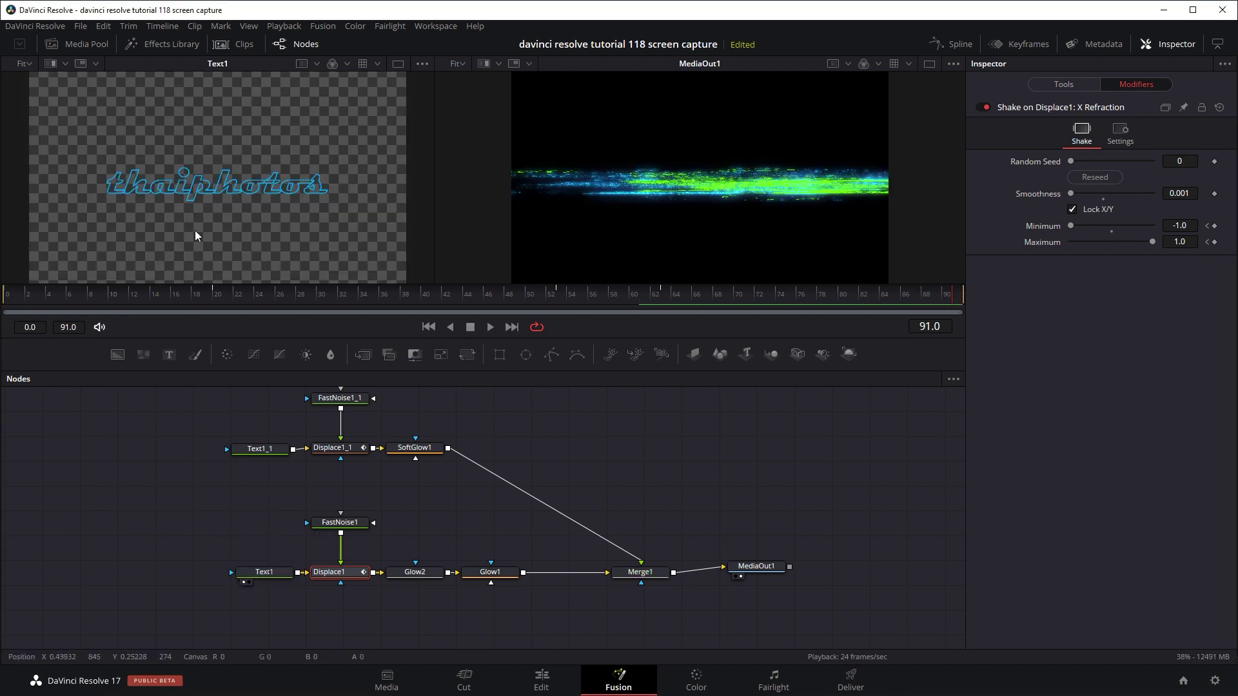
left_click_drag(342, 576, 242, 204)
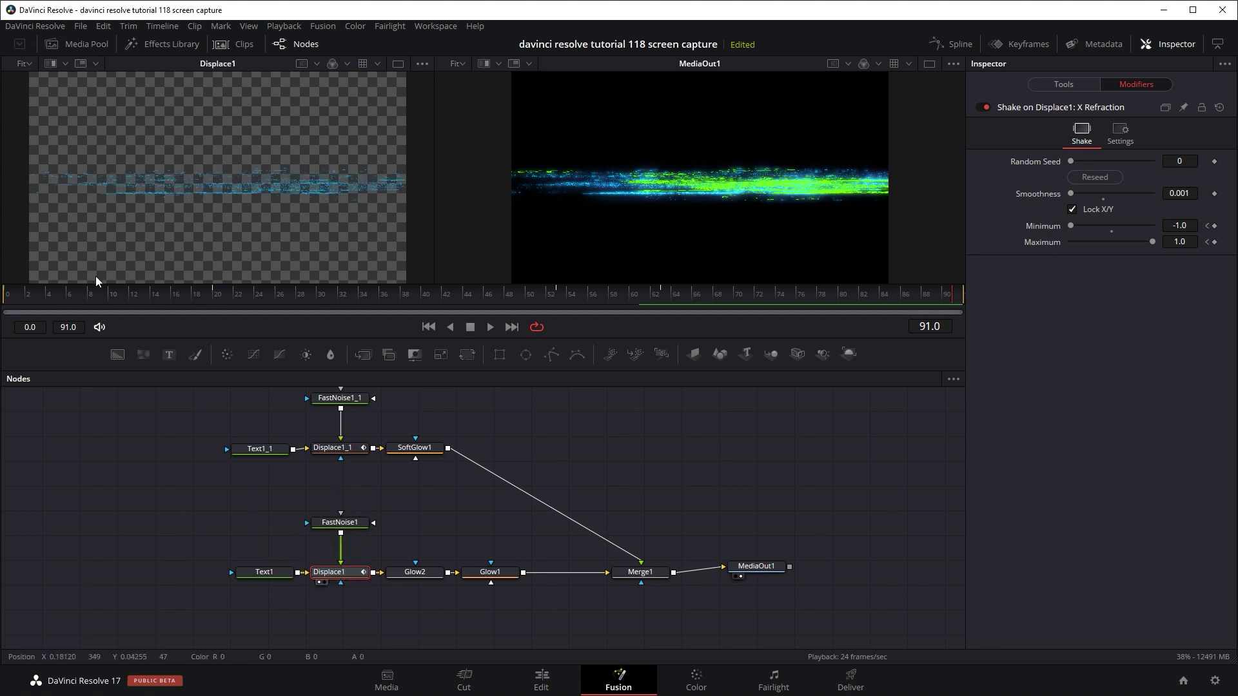
left_click(60, 302)
mouse_move(60, 304)
left_mouse_down()
mouse_move(215, 312)
mouse_move(203, 312)
left_mouse_up()
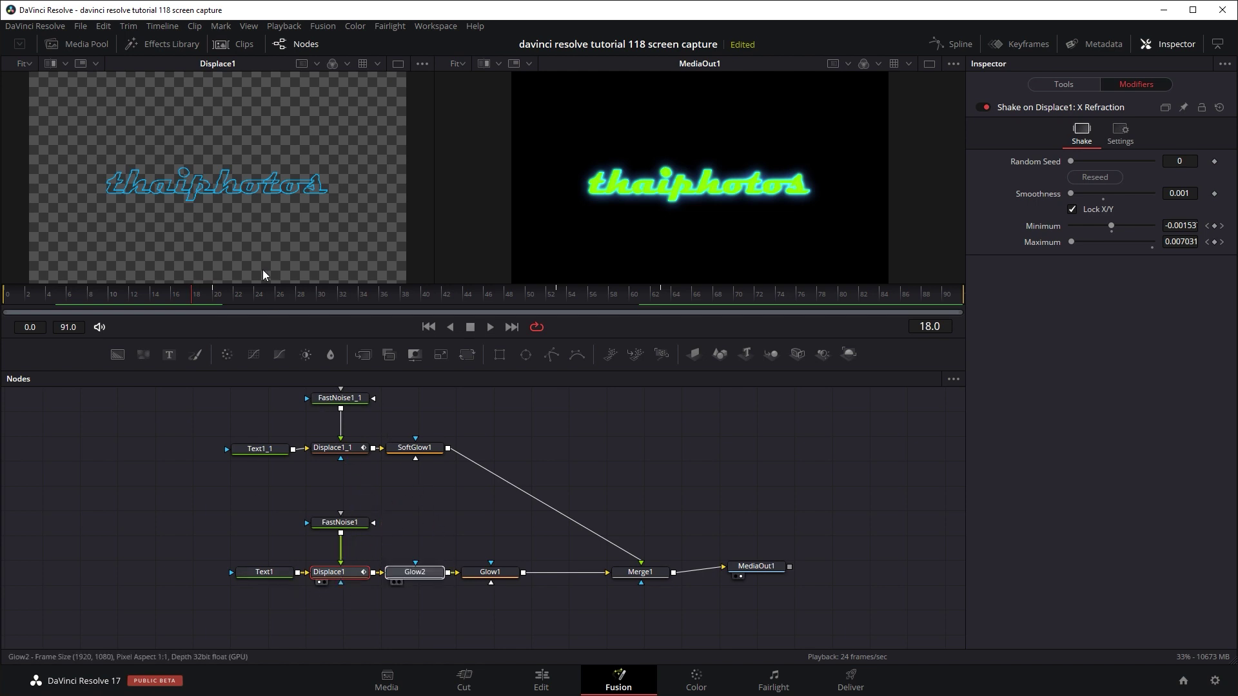
left_click_drag(400, 575, 254, 260)
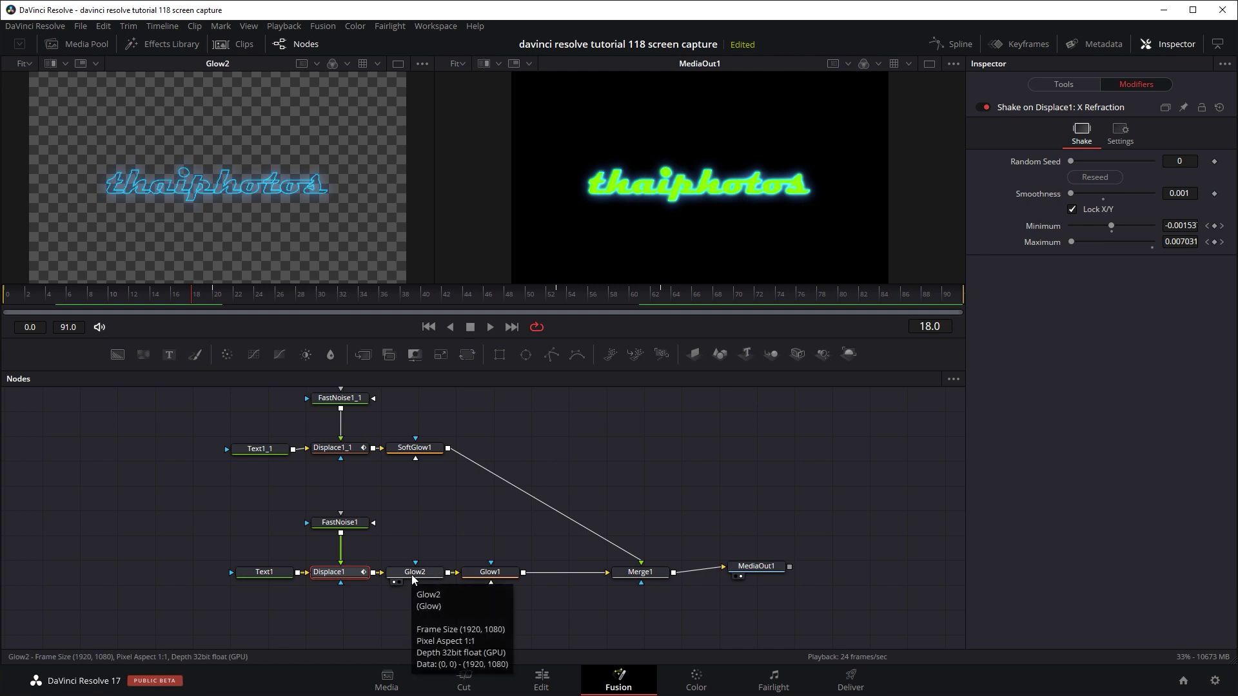
left_click_drag(490, 572, 194, 211)
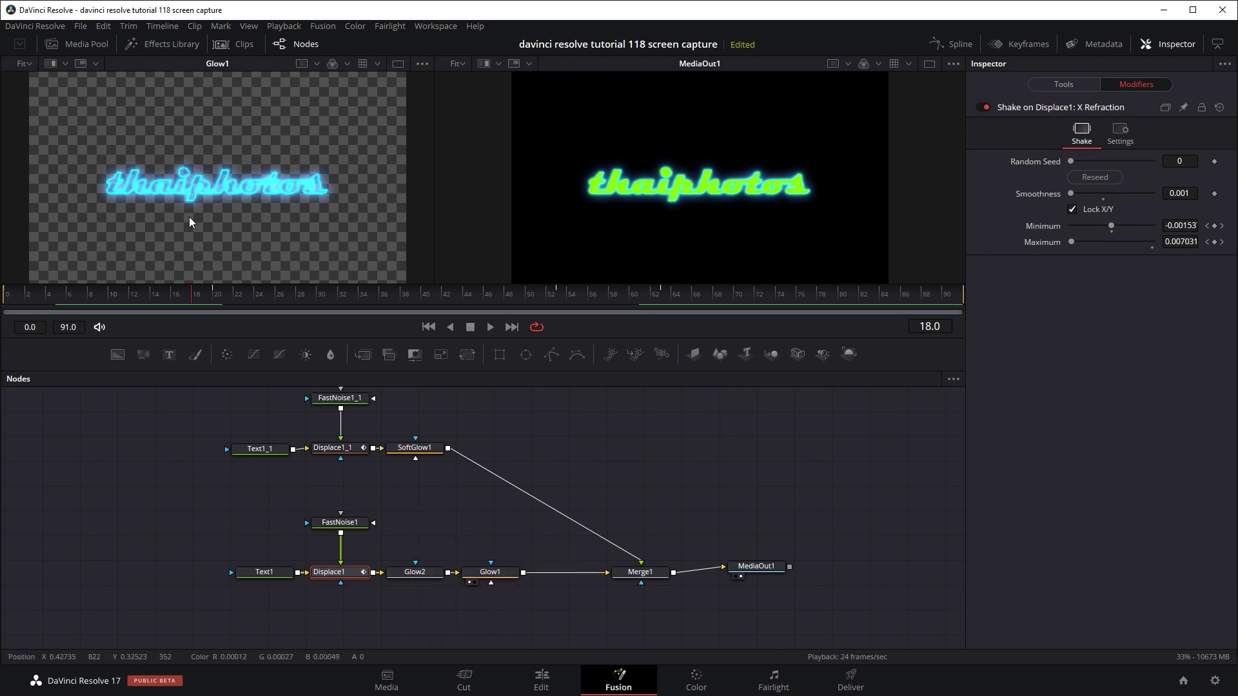
mouse_move(36, 291)
left_mouse_down()
mouse_move(149, 300)
mouse_move(84, 295)
left_mouse_up()
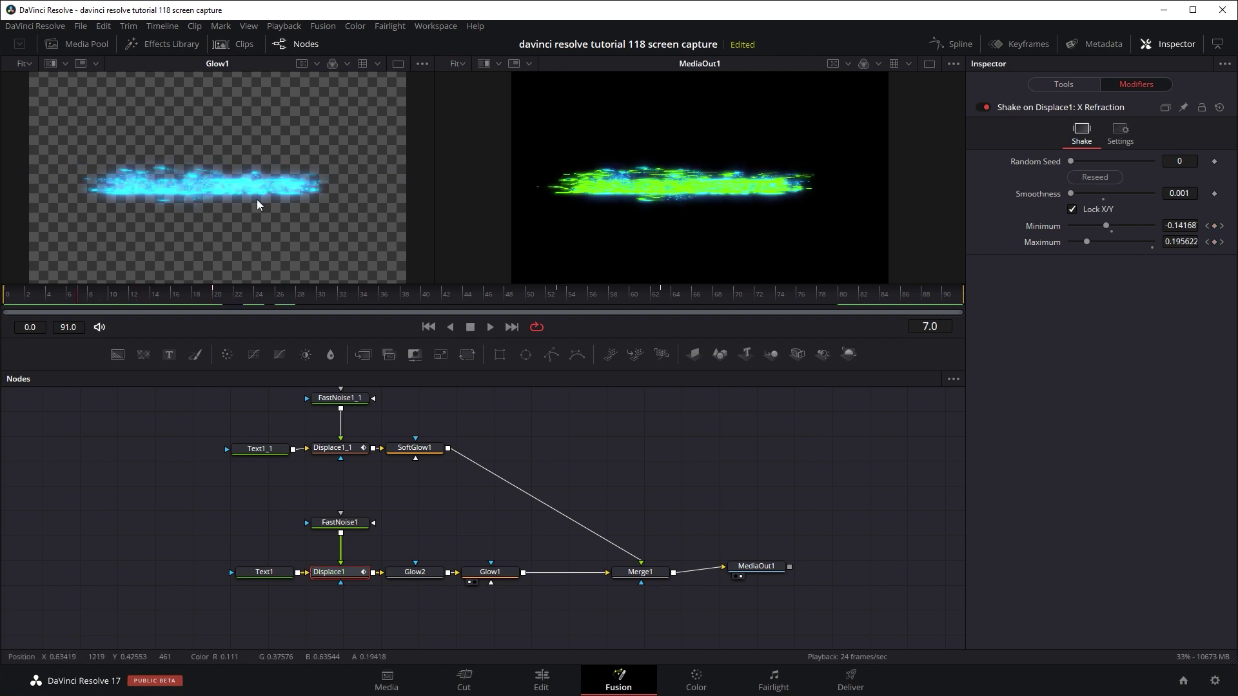
left_click(182, 294)
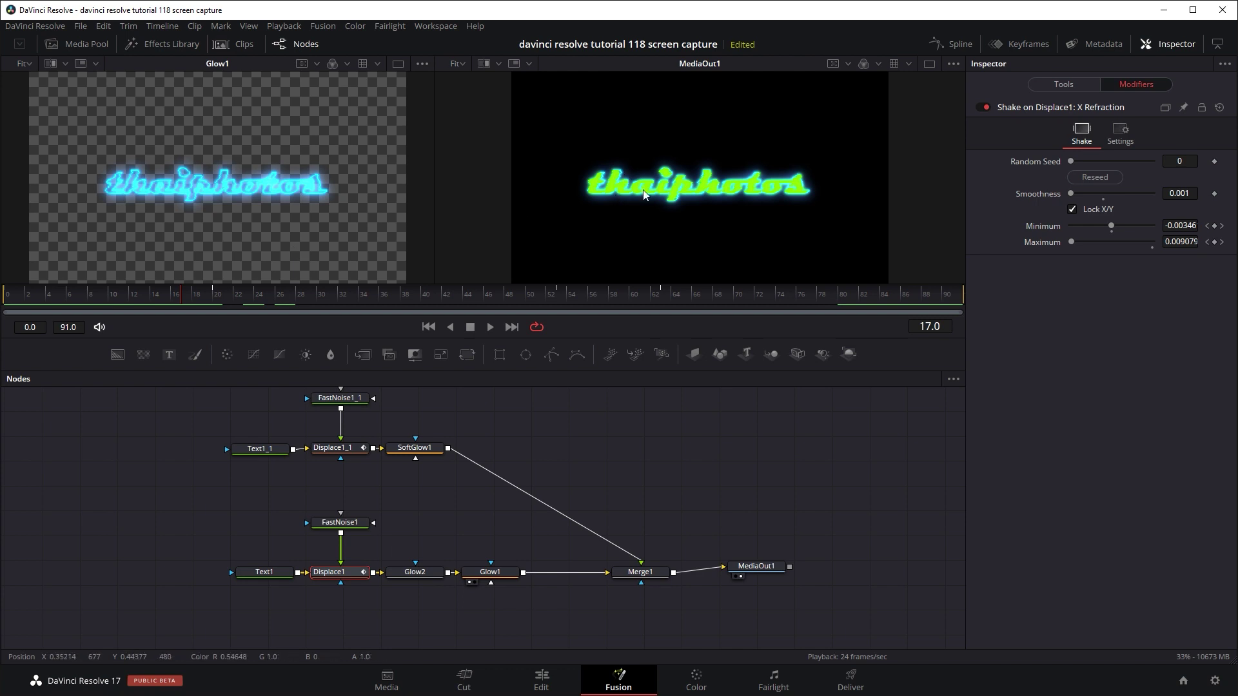
left_click(51, 300)
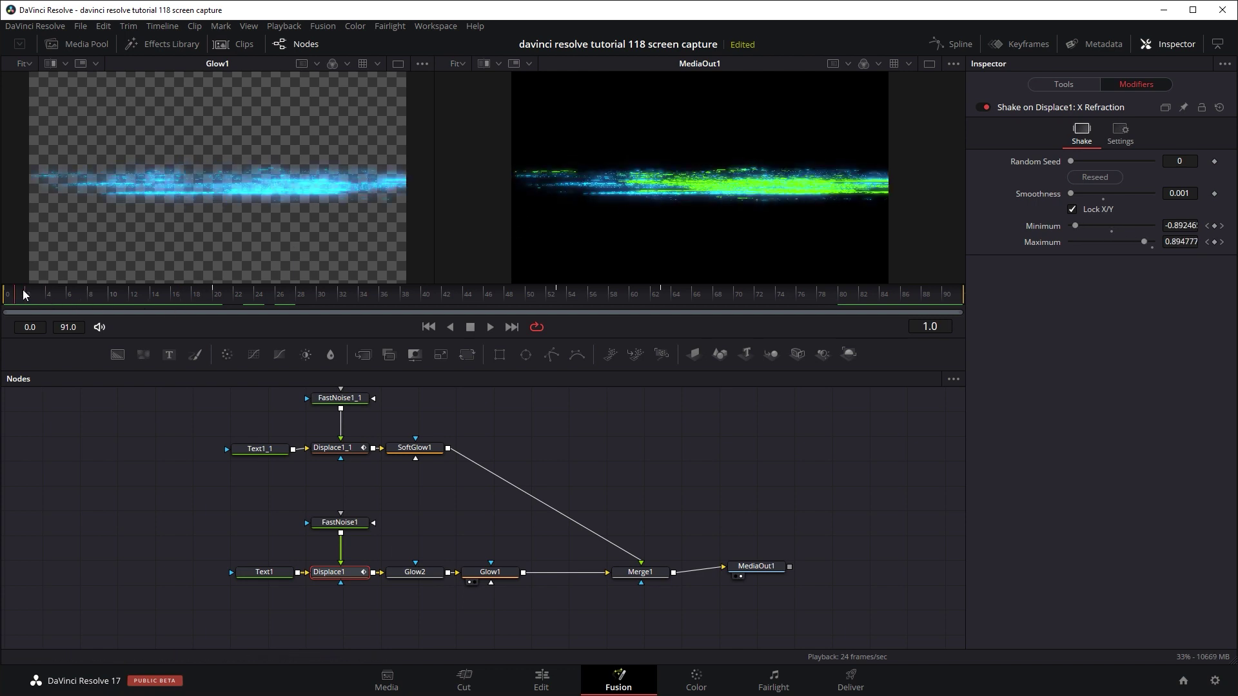
key("space")
key("space")
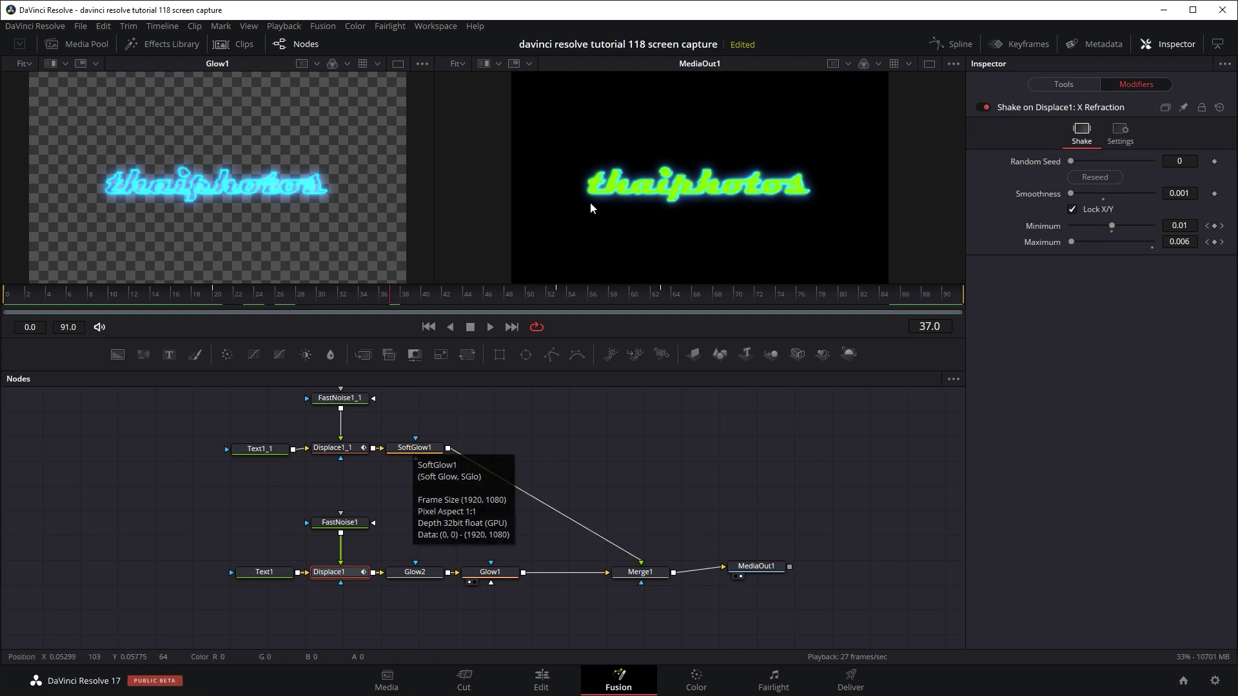
Step: Preview SoftGlow1's output playing from frame 12, then load Glow1 into the viewer
key("1")
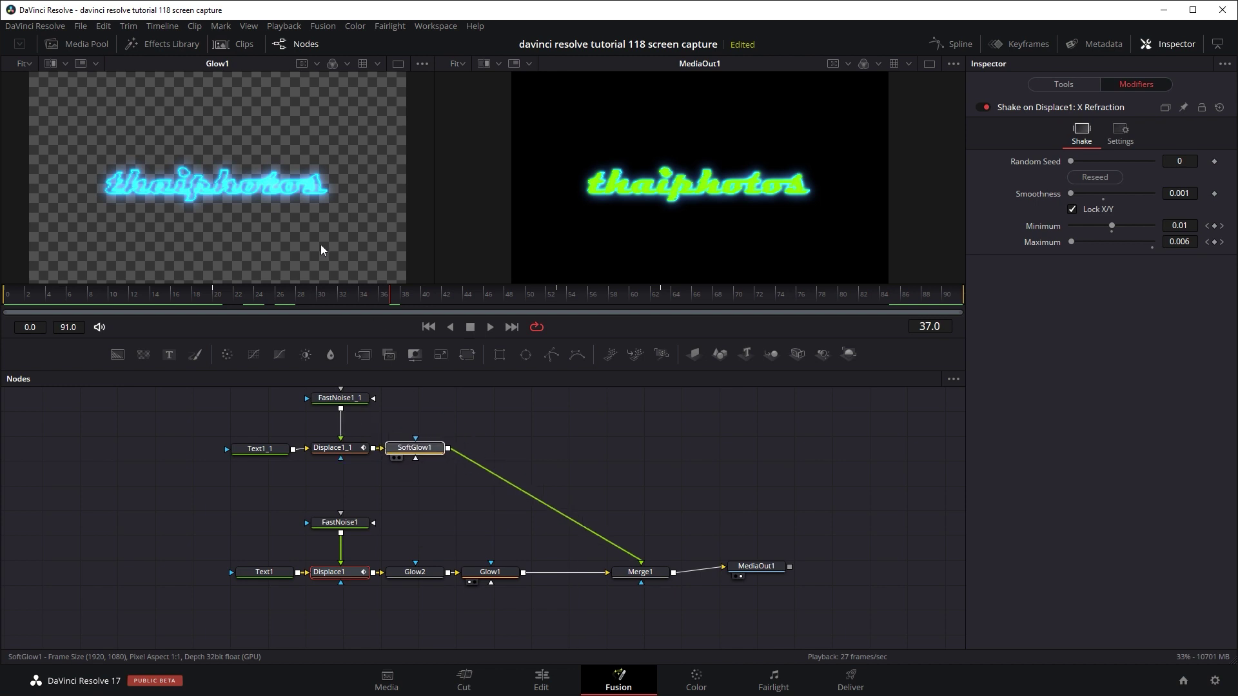
left_click(107, 296)
key("space")
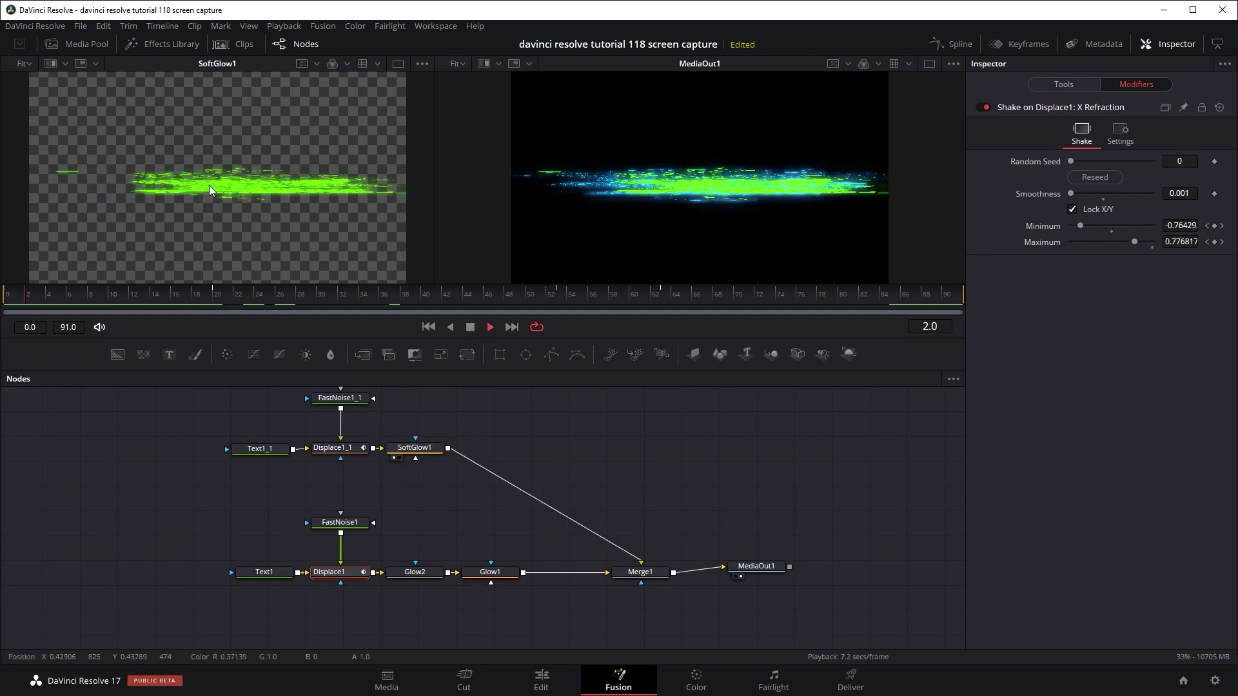
key("space")
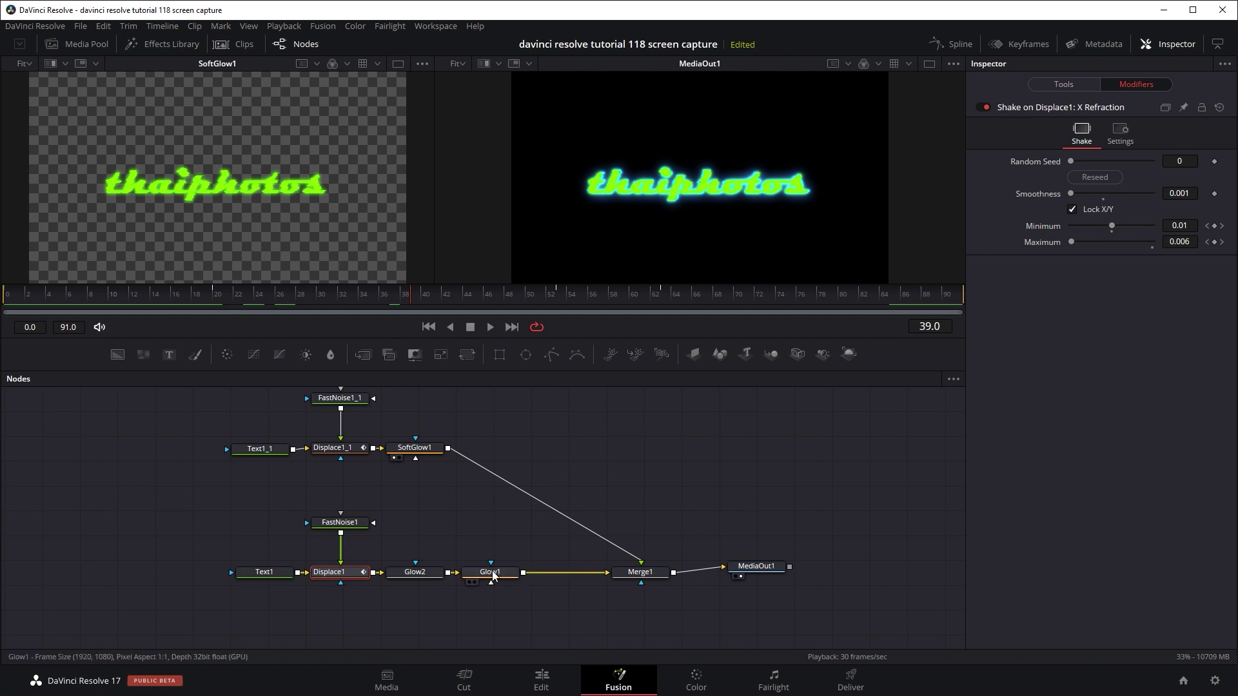
left_click_drag(490, 572, 284, 210)
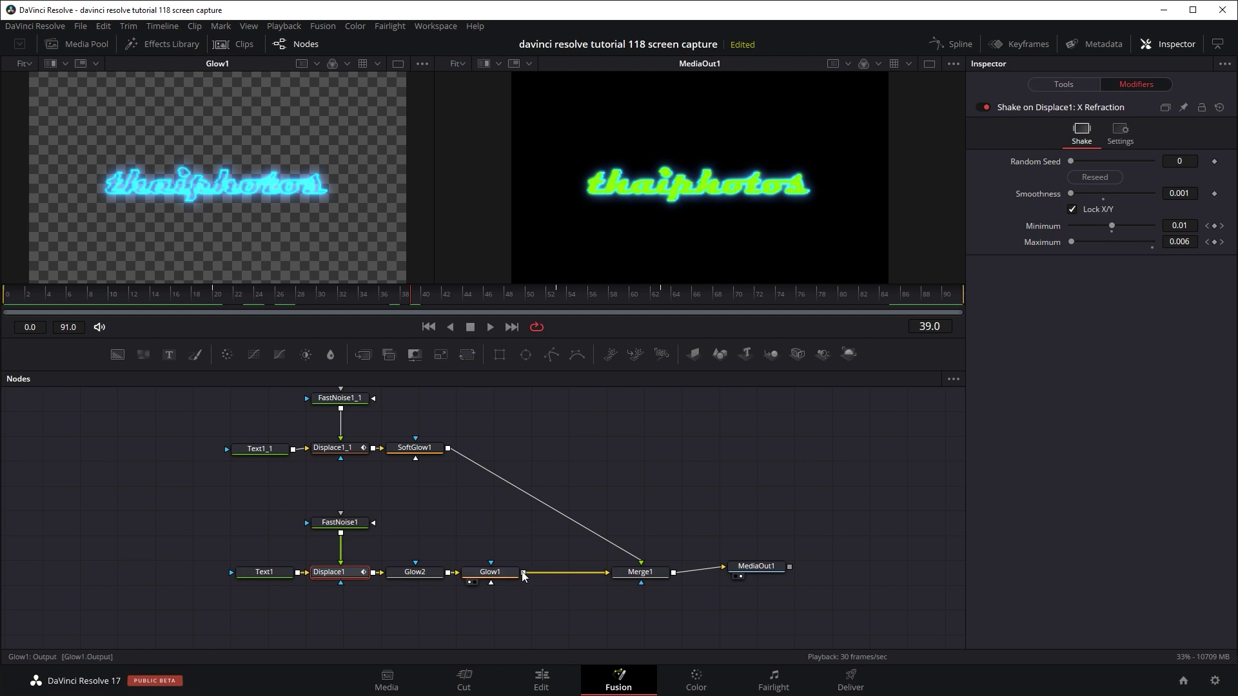
Step: Reconnect both the Glow1 and SoftGlow1 outputs into Merge1
left_click_drag(588, 577, 658, 584)
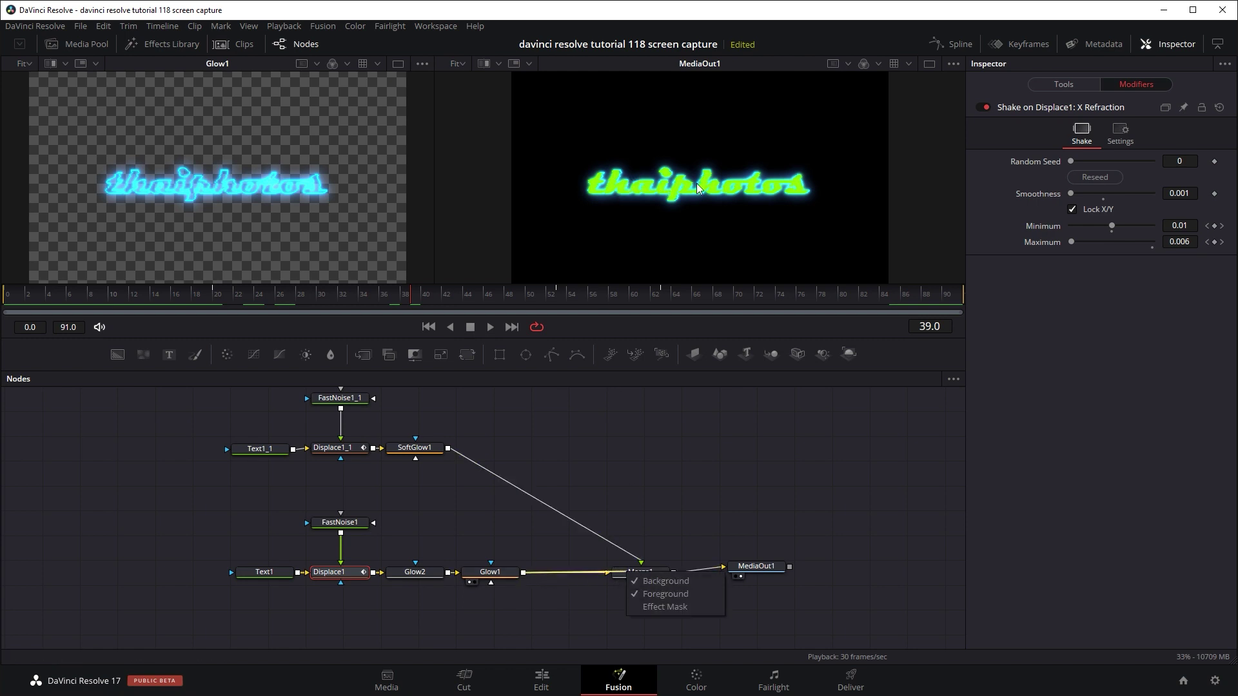
left_click(416, 397)
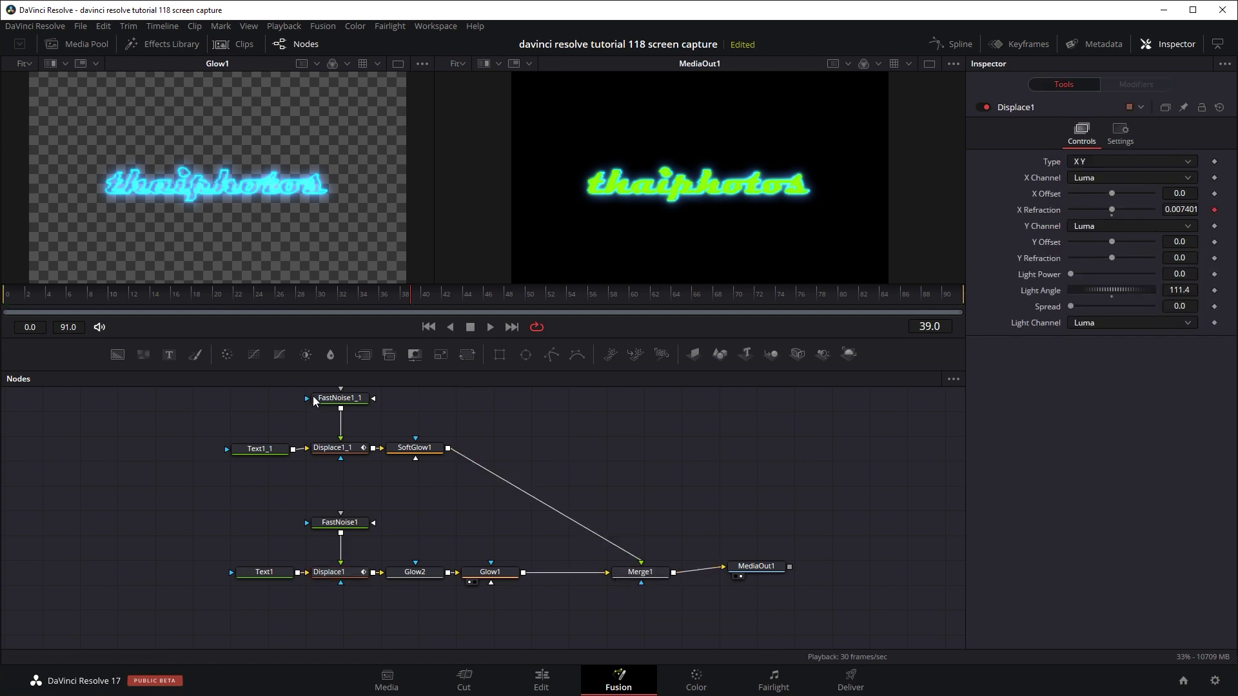
left_click(393, 458)
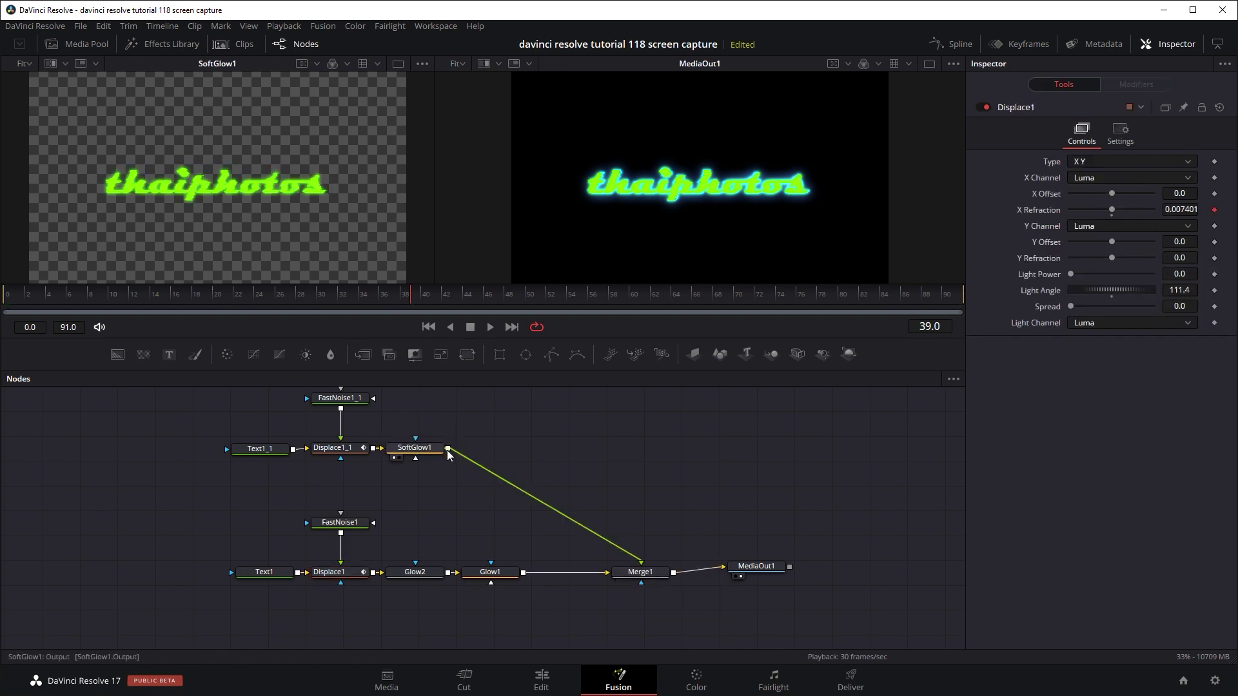
left_click_drag(447, 450, 669, 587)
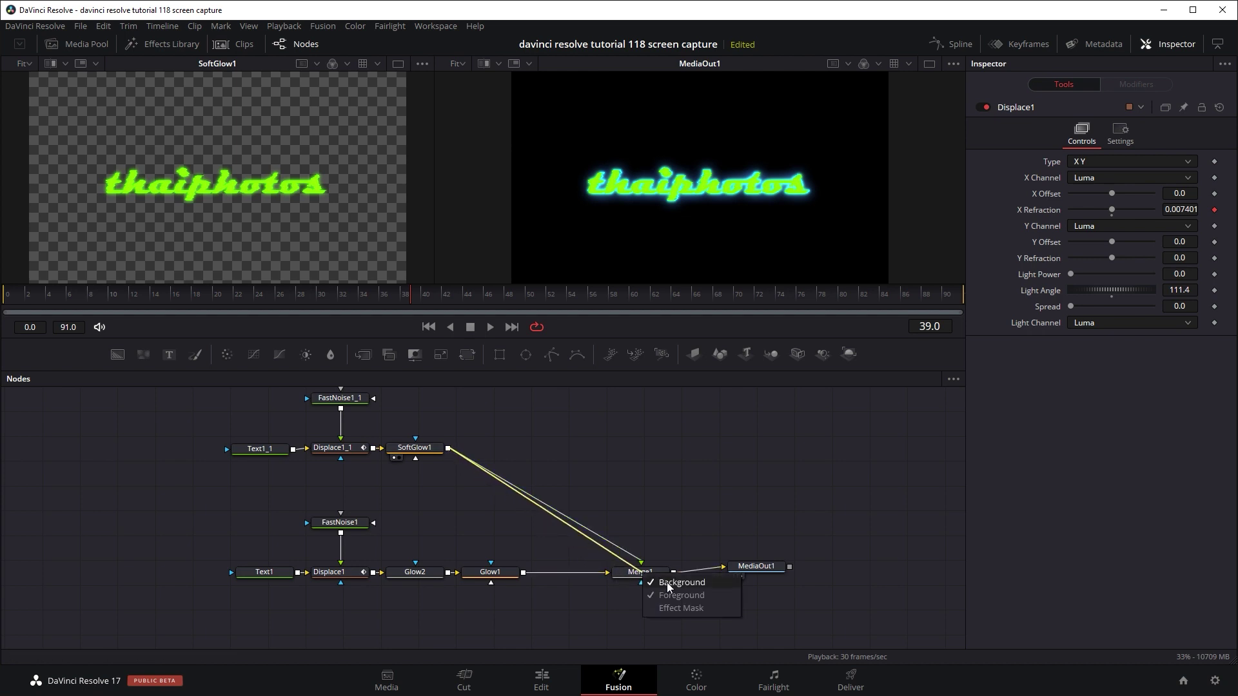
left_click(670, 587)
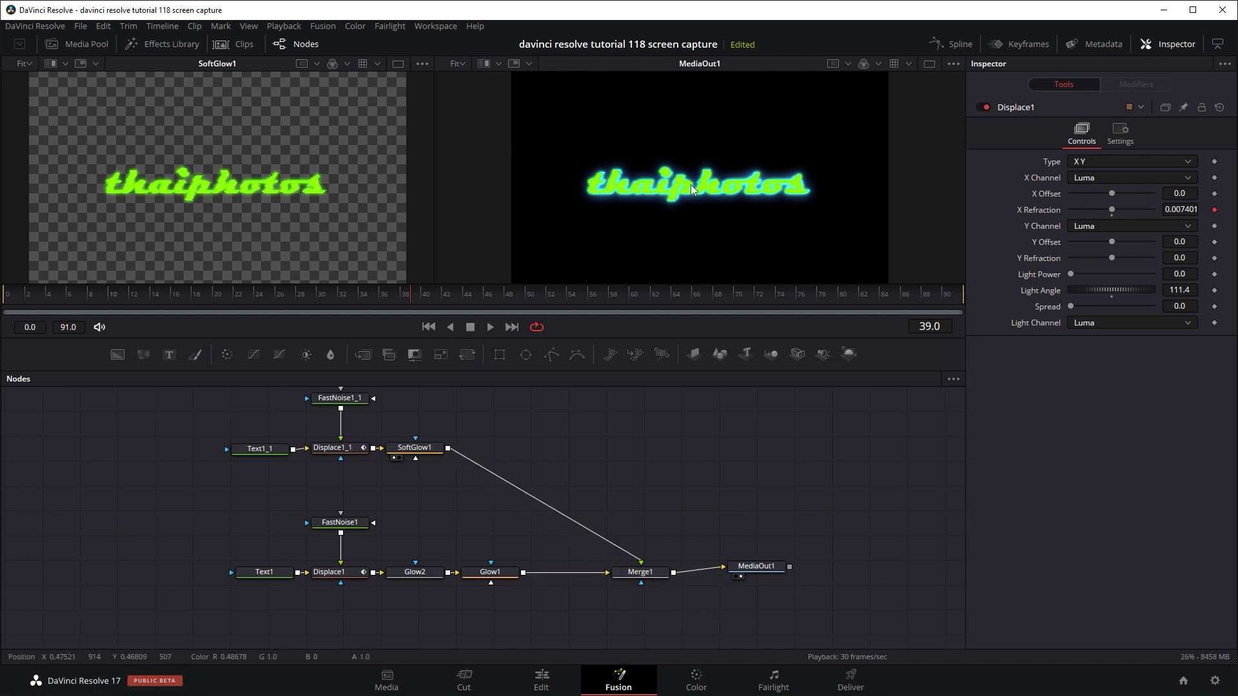
Step: Show Merge1's combined composite in the right viewer and play it briefly
left_click_drag(648, 572, 716, 210)
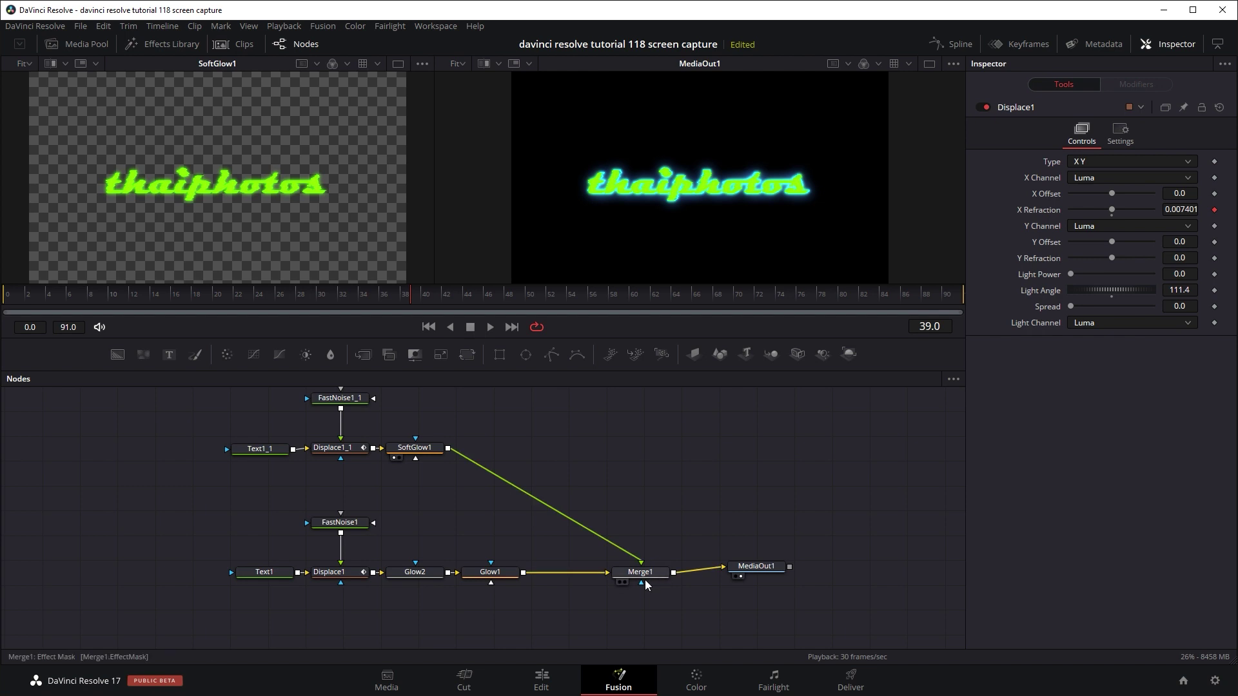
key("space")
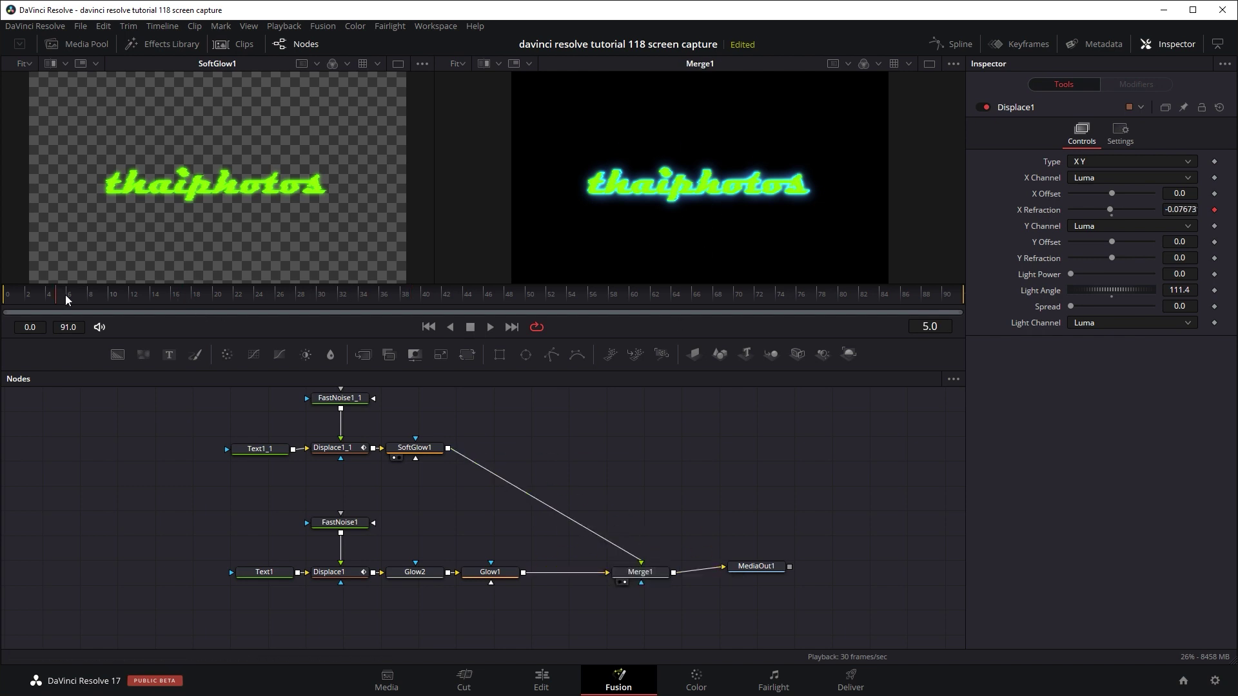
key("space")
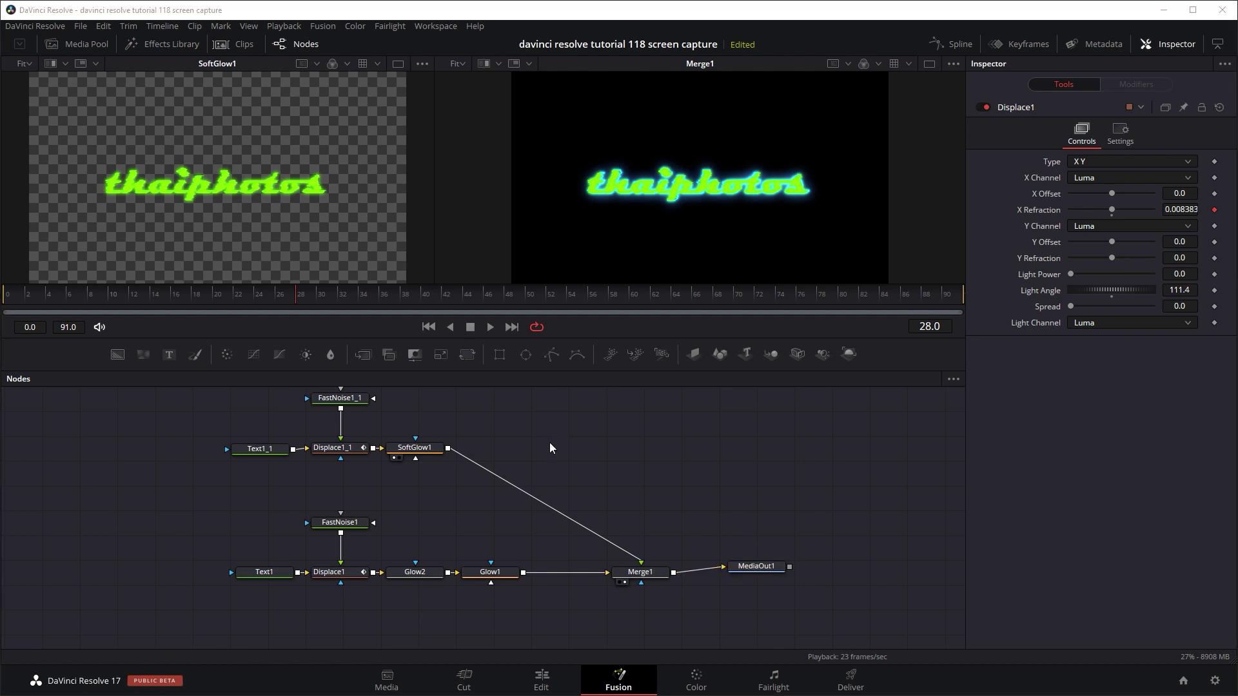
scroll(551, 442, "up", 1)
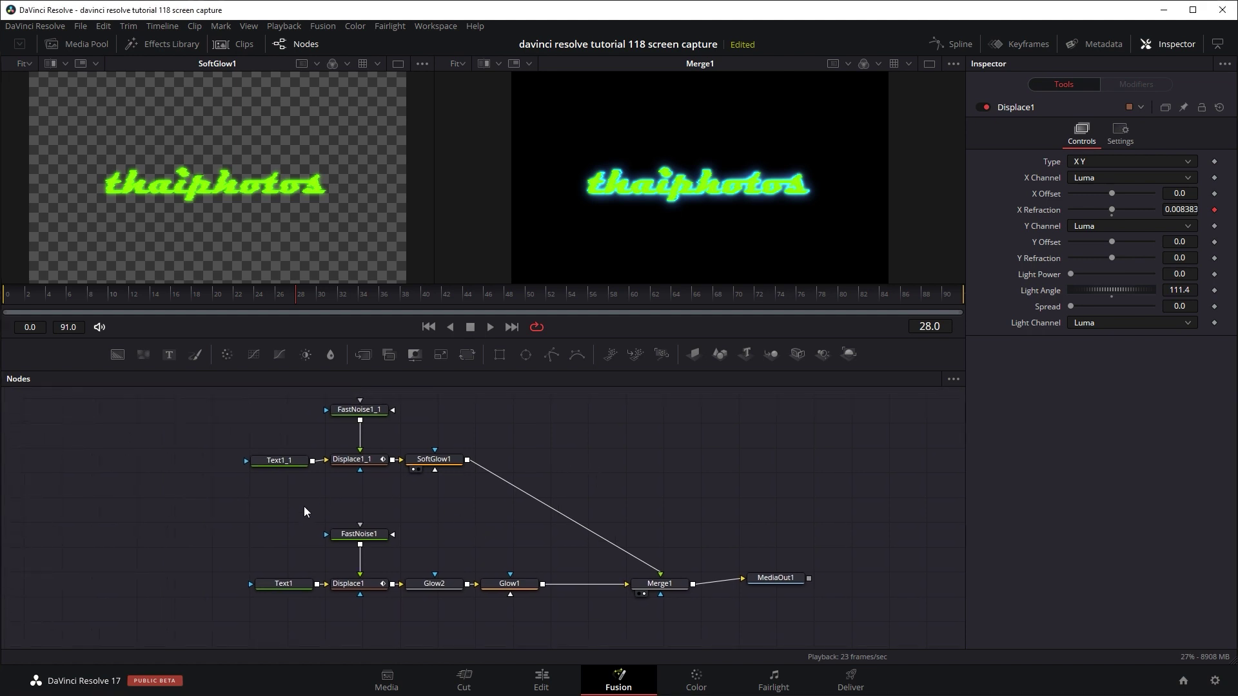
left_click_drag(550, 524, 197, 608)
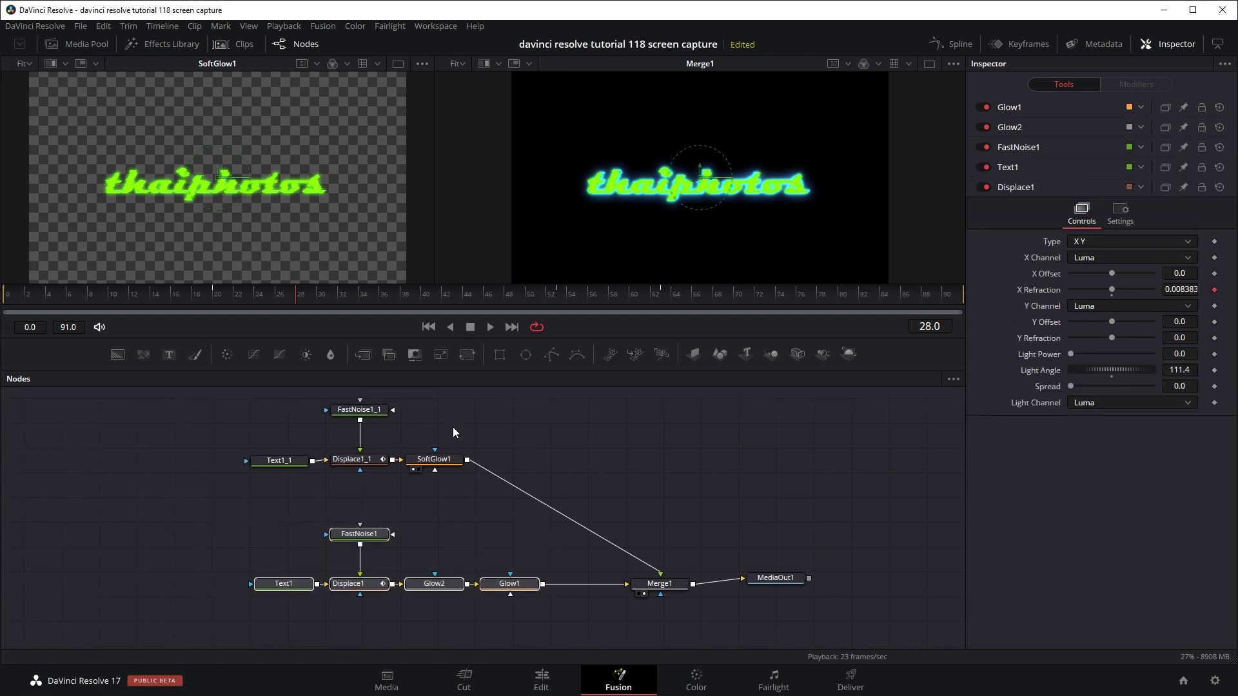
left_click_drag(514, 401, 200, 484)
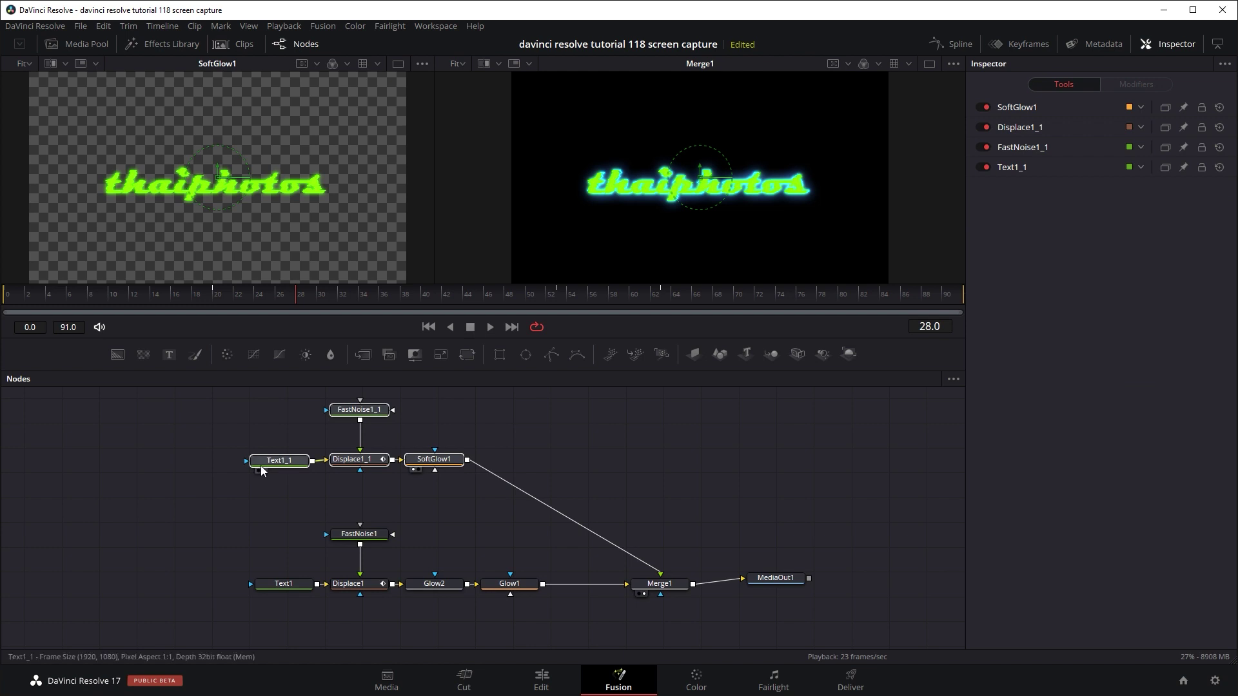
left_click_drag(277, 460, 207, 268)
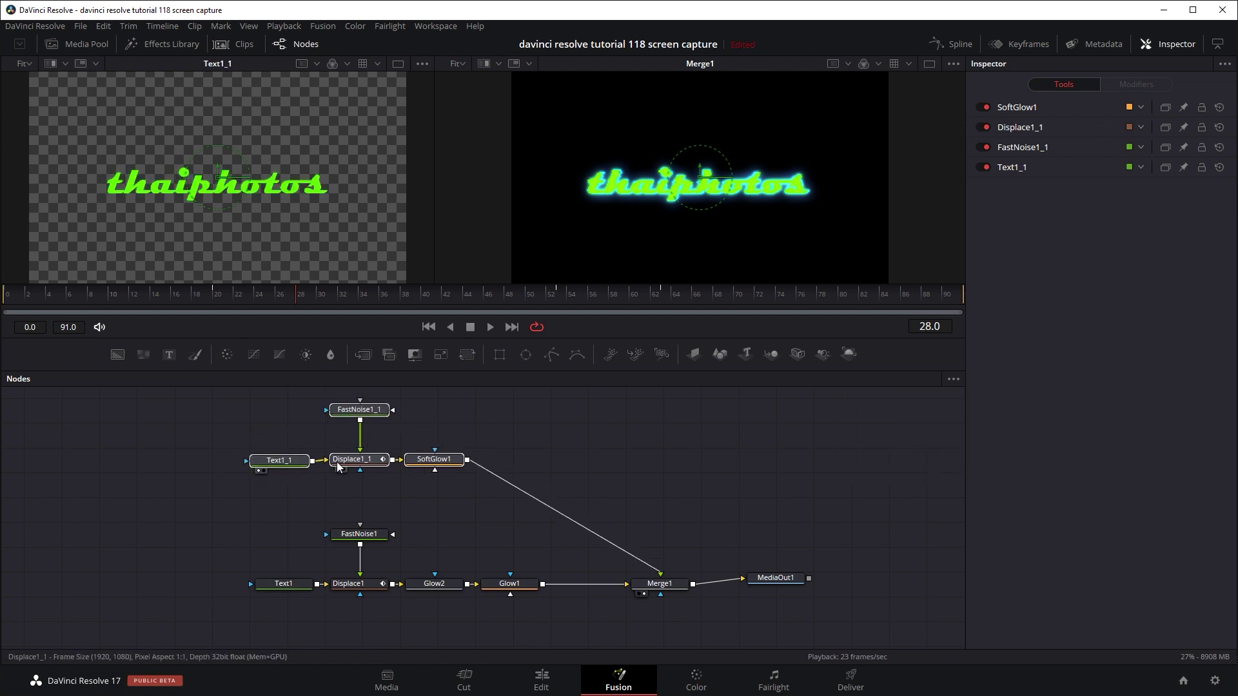
left_click(338, 469)
left_click_drag(55, 292, 195, 303)
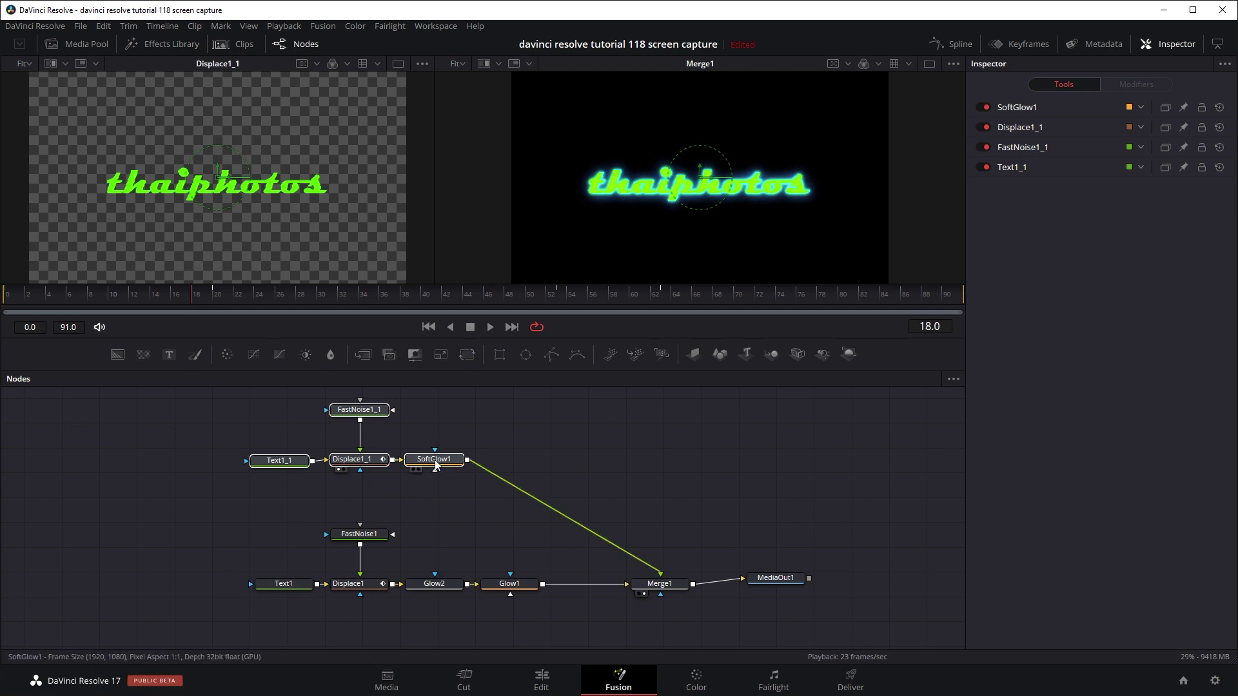
left_click(413, 469)
left_click_drag(103, 301, 275, 301)
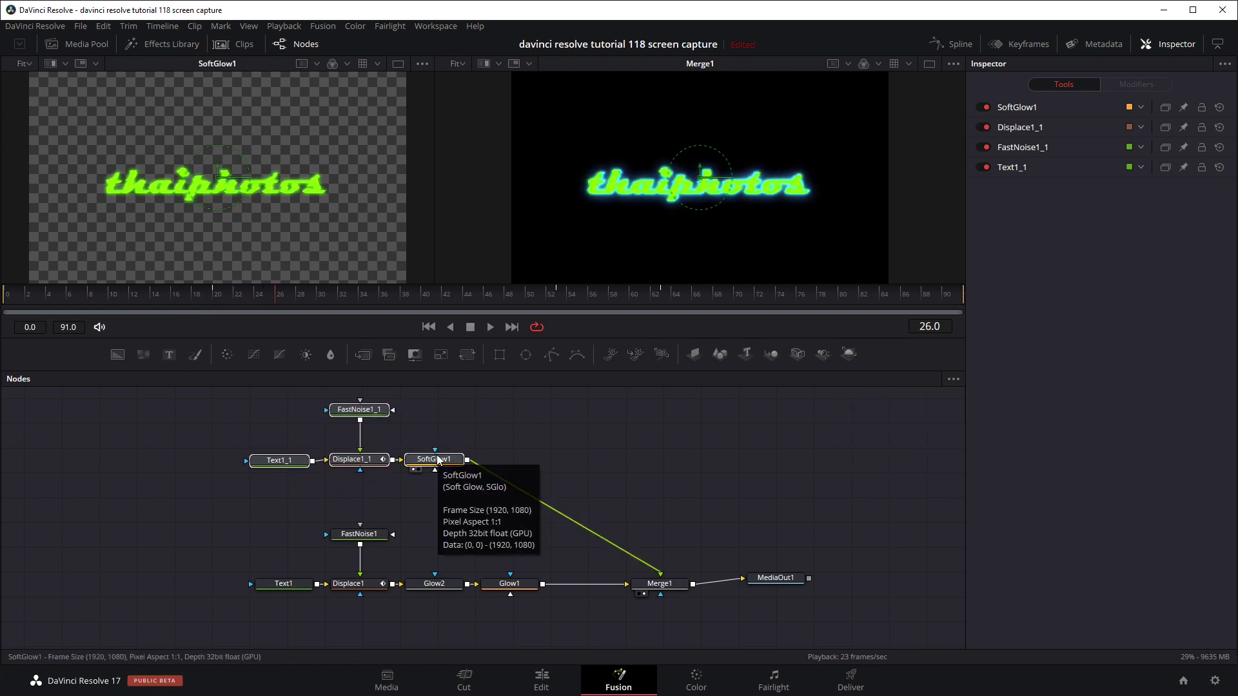
left_click(186, 430)
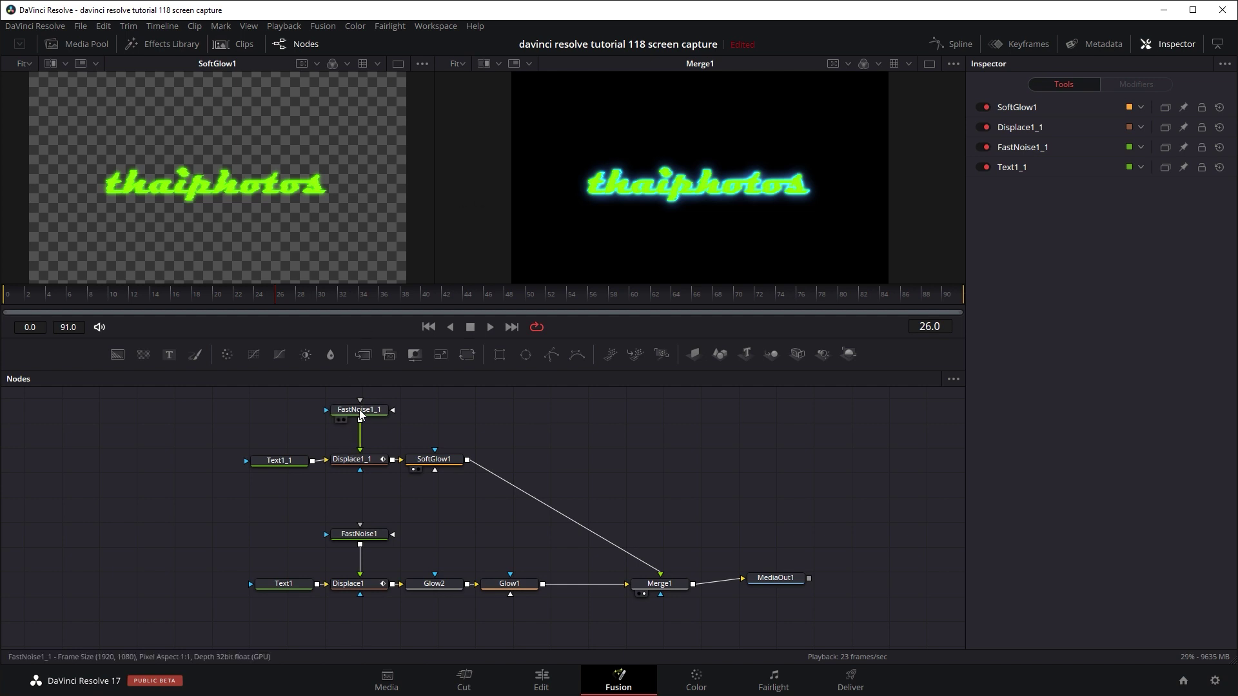
Step: Show FastNoise1_1 in the left viewer and compare its Seethe 1.971 with FastNoise1 and Displace1_1
left_click_drag(359, 410, 239, 249)
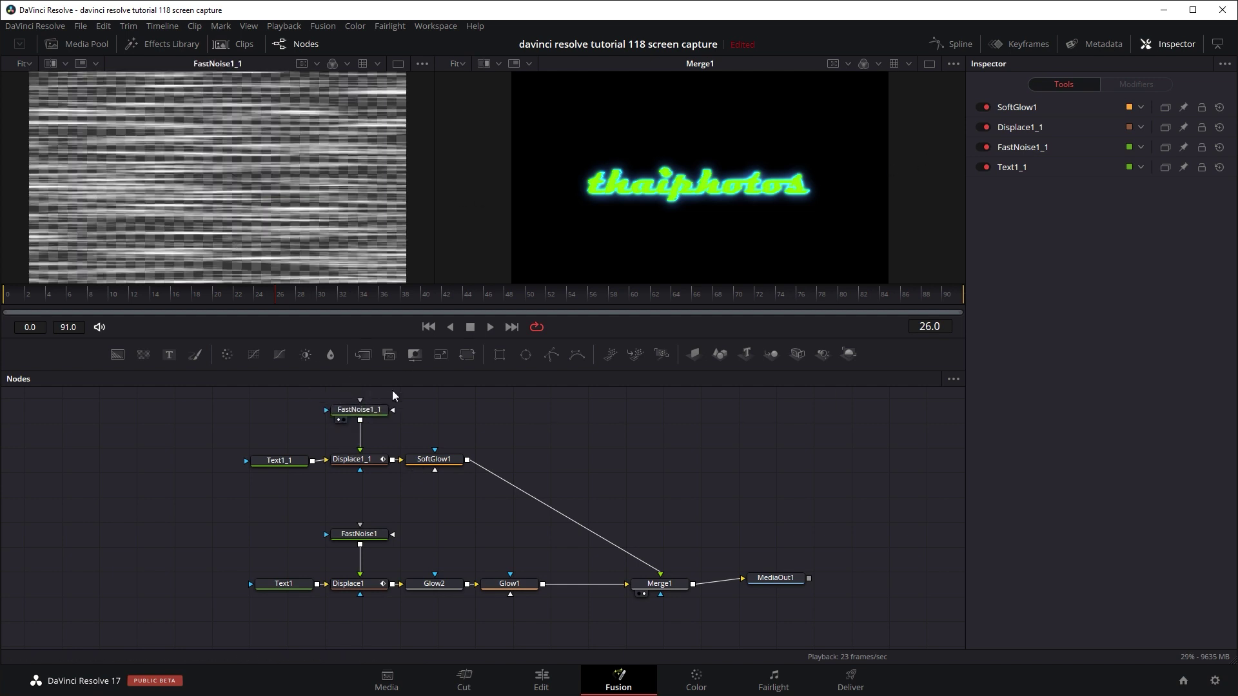
left_click(360, 410)
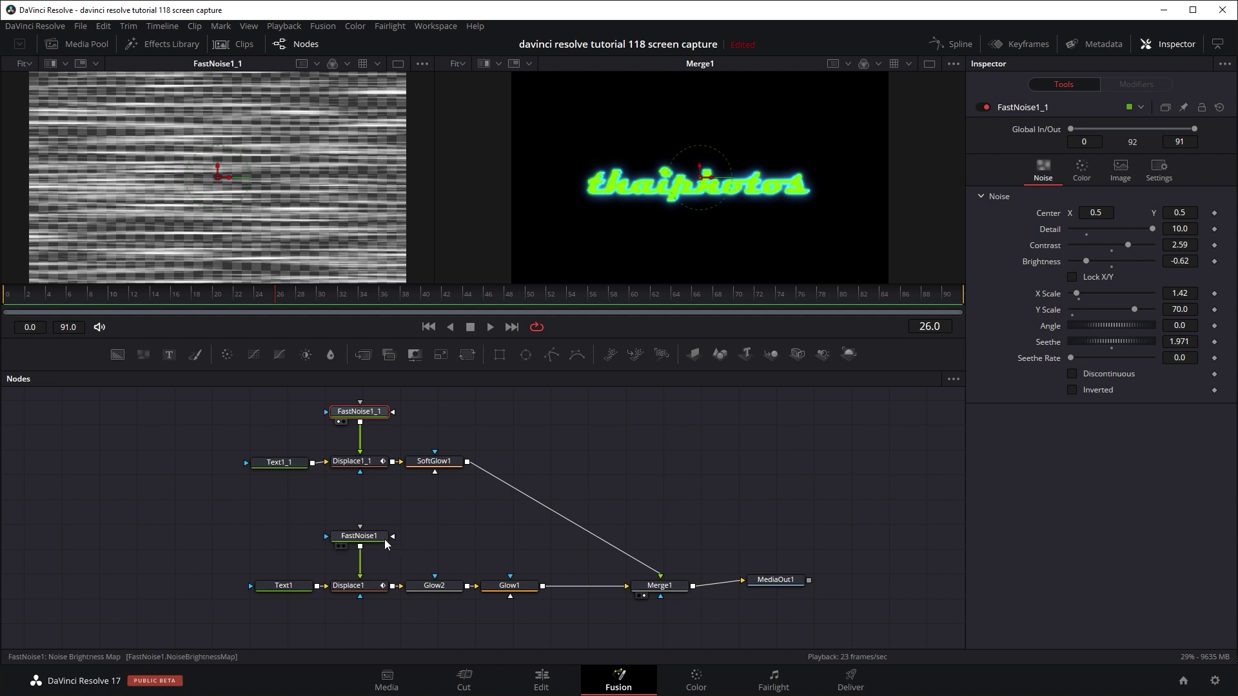
left_click(365, 537)
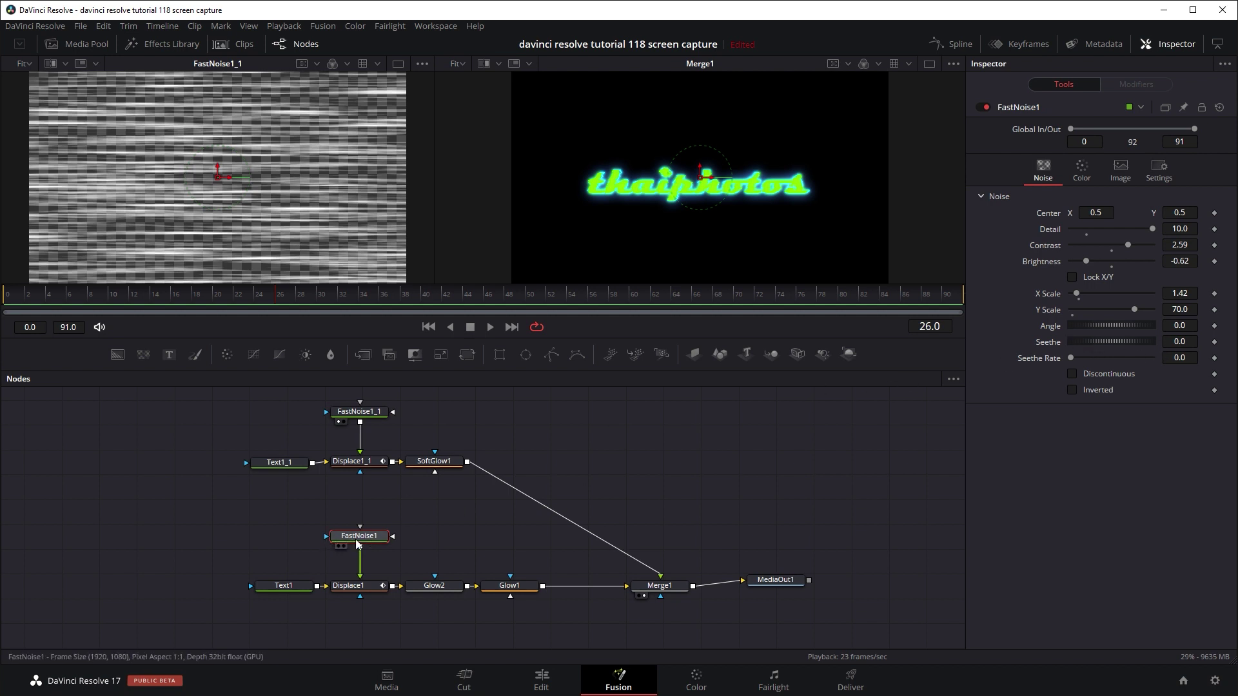
left_click_drag(356, 536, 590, 227)
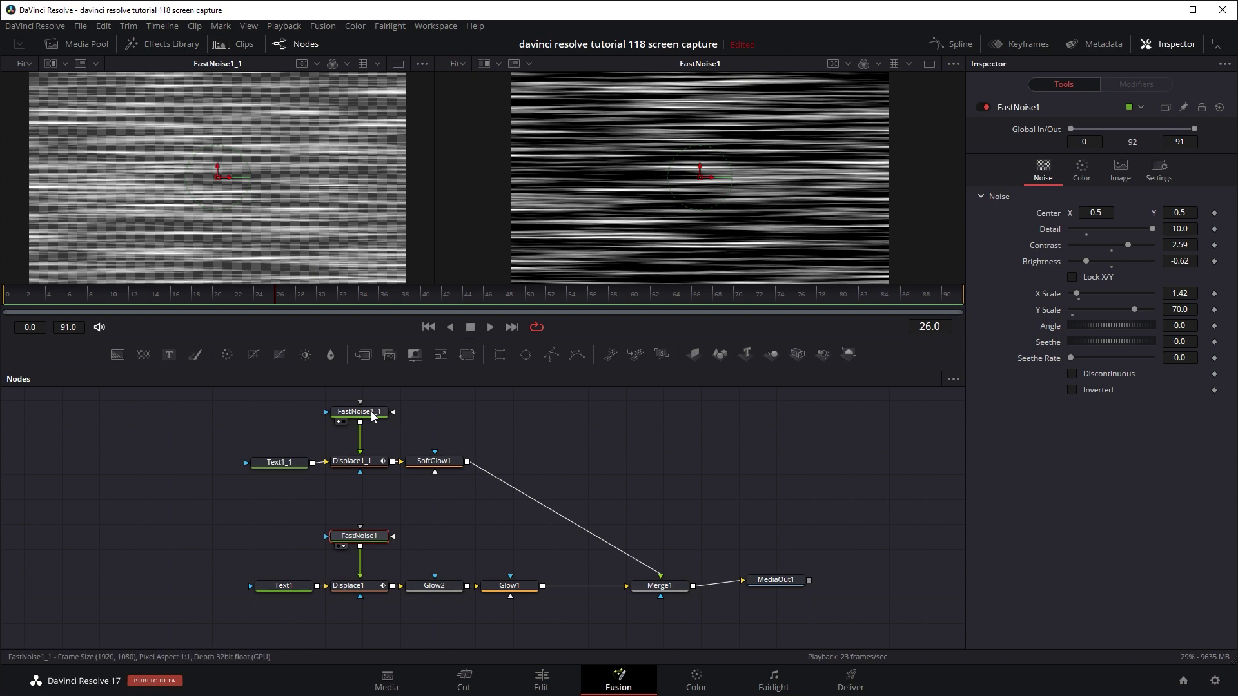
left_click(361, 463)
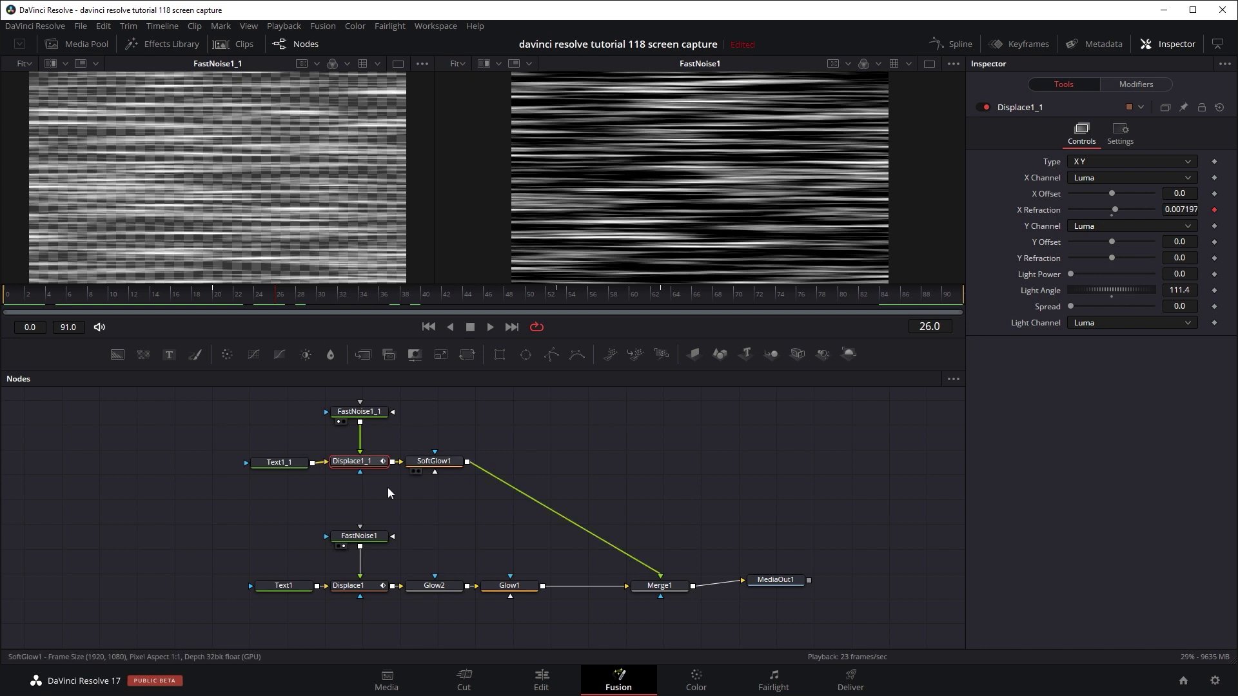
left_click(359, 536)
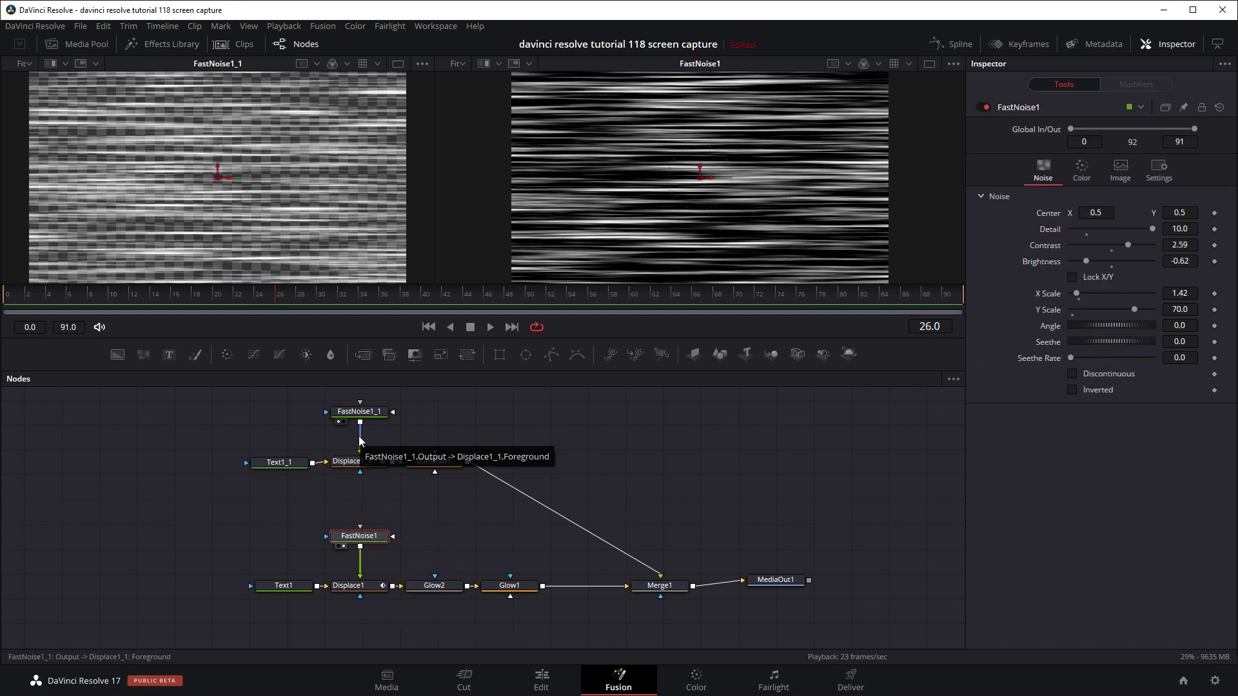
left_click(362, 413)
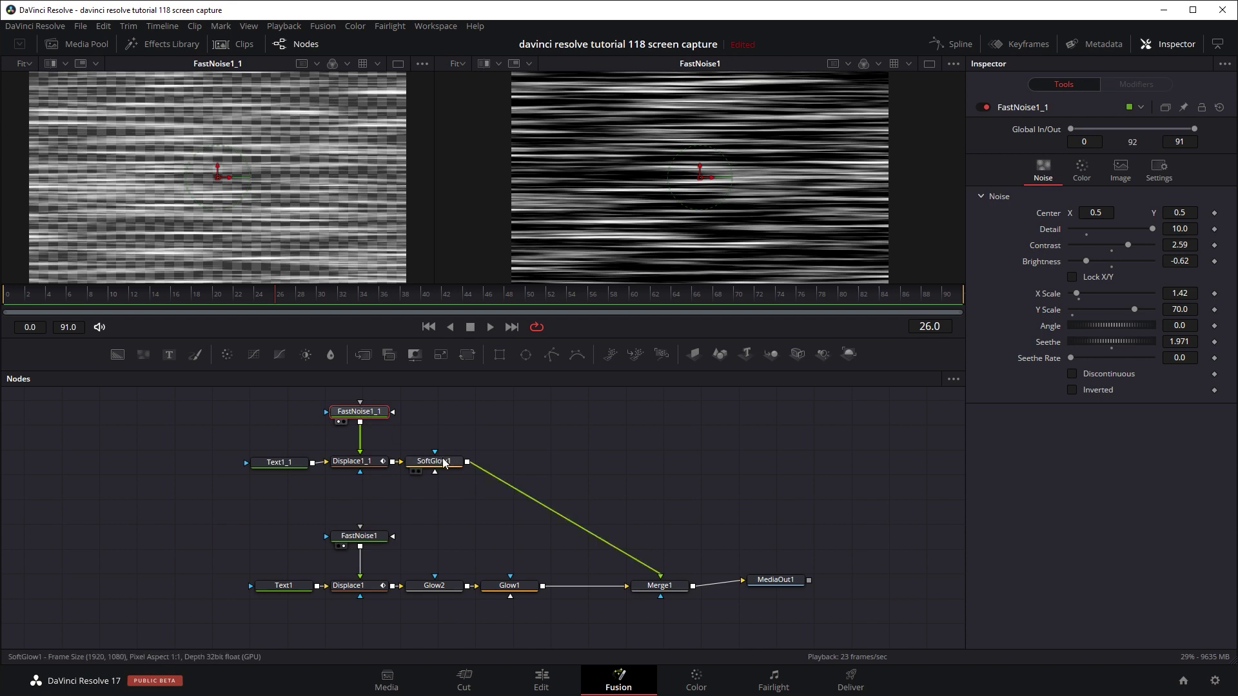
Step: Show Merge1 in the second viewer and play it from frame 11 with Glow1 selected
key("2")
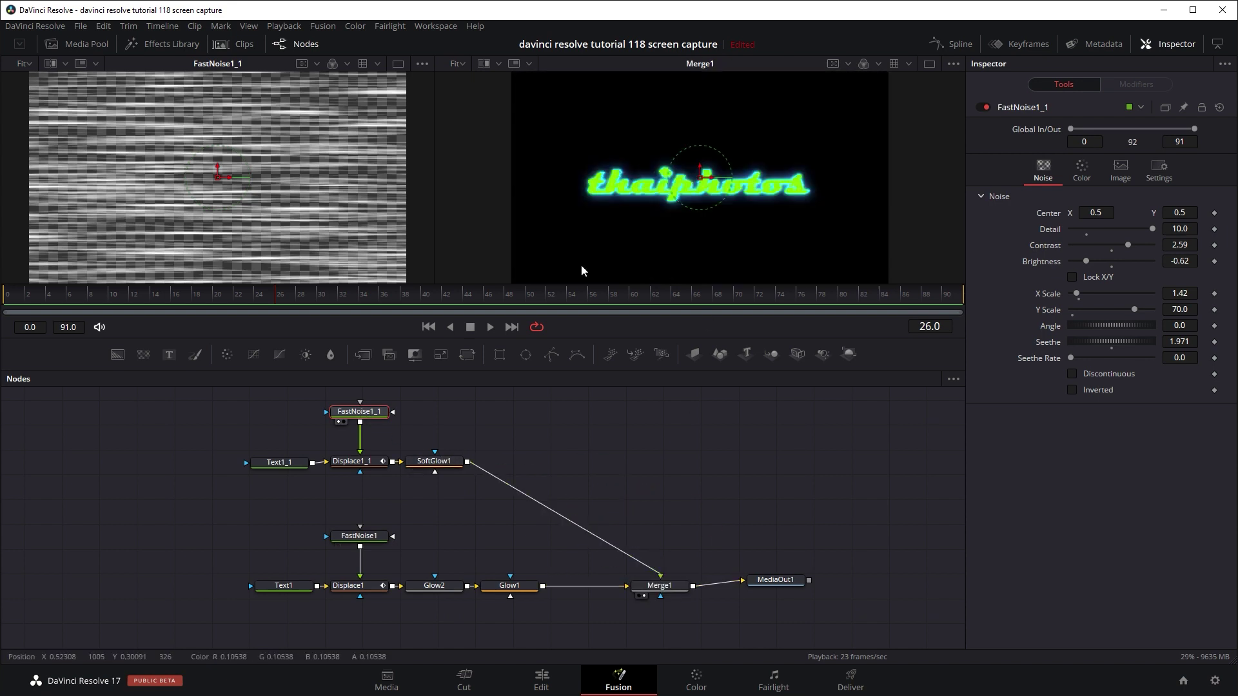
mouse_move(272, 293)
left_mouse_down()
mouse_move(63, 303)
mouse_move(77, 304)
left_mouse_up()
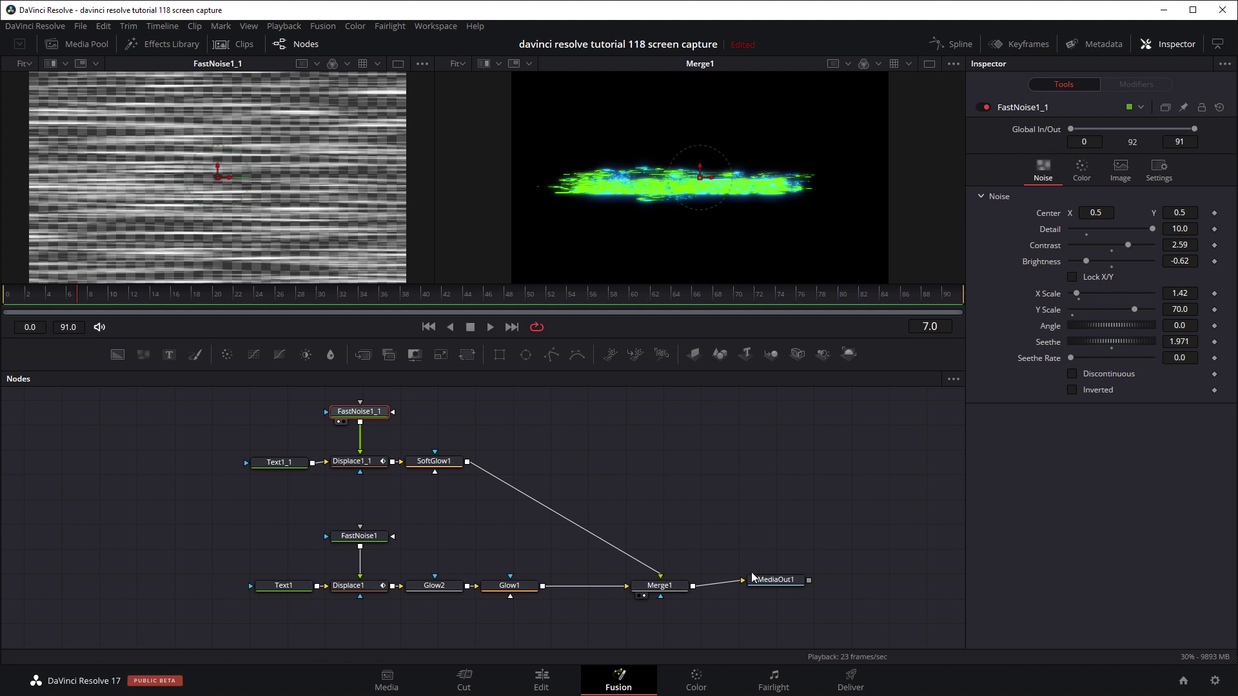
left_click(509, 586)
key("space")
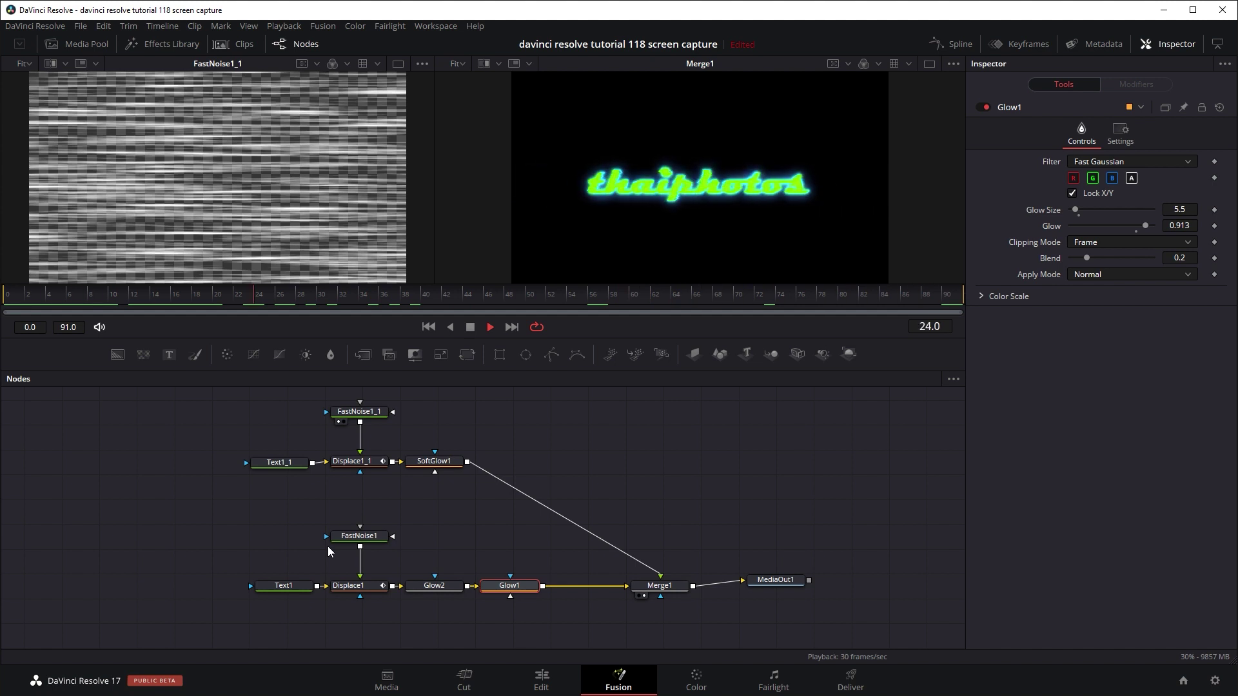
Step: Stop at frame 9, check the Text1 and Displace1 settings, then replay from frame 7
left_click(258, 548)
key("space")
left_click(287, 590)
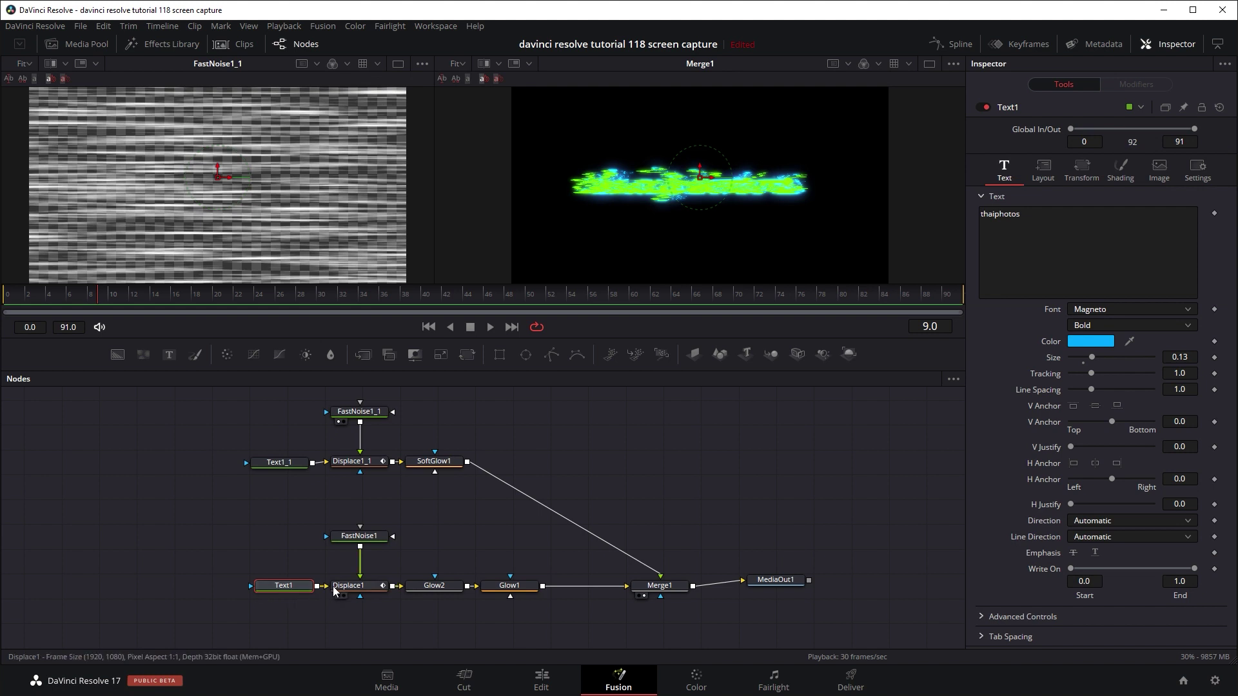
left_click(340, 586)
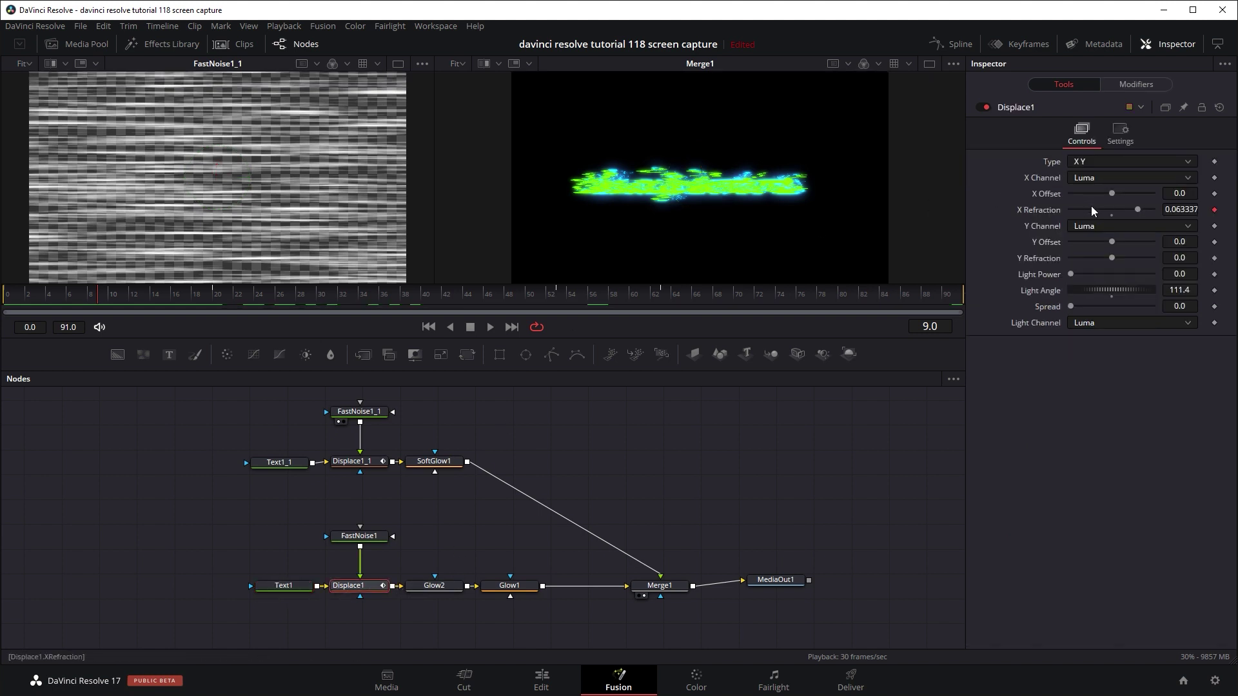
left_click(300, 588)
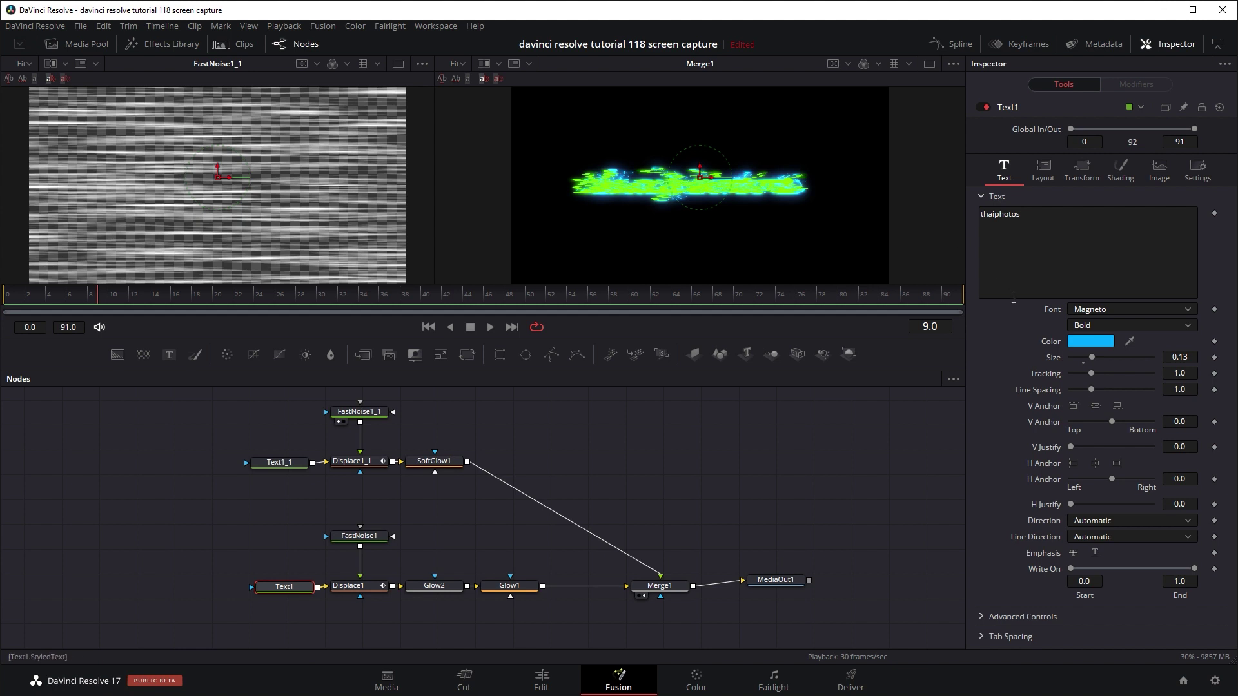
left_click(79, 297)
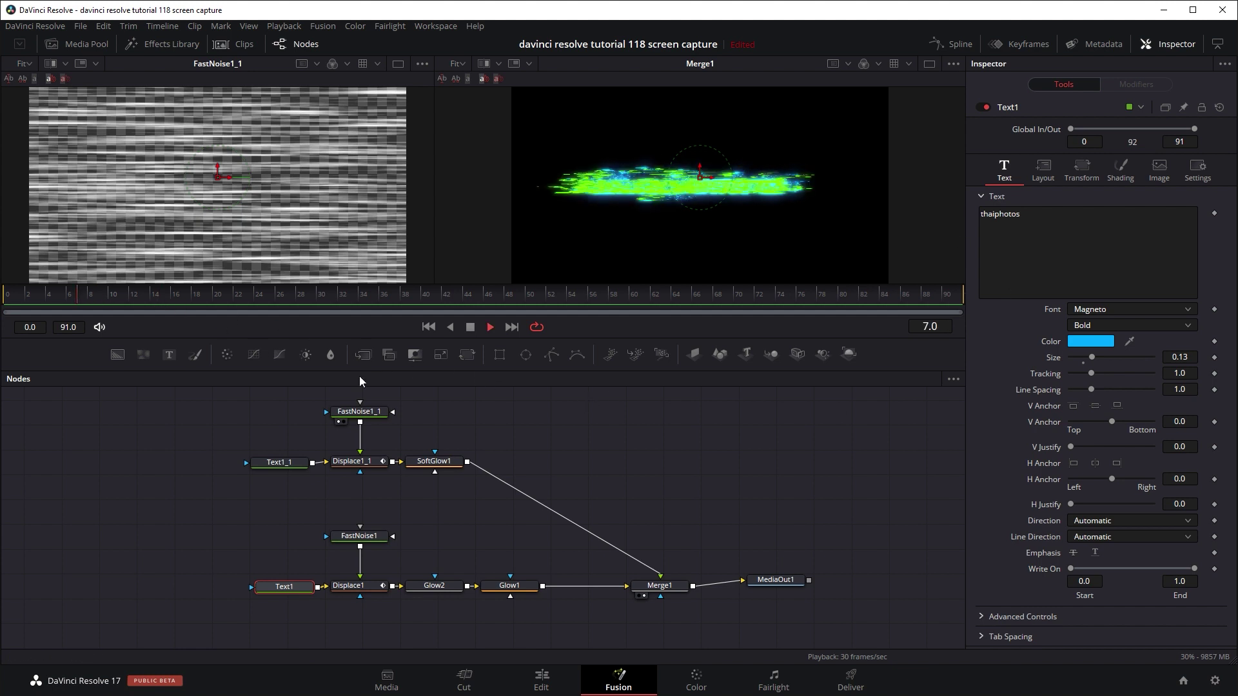
key("space")
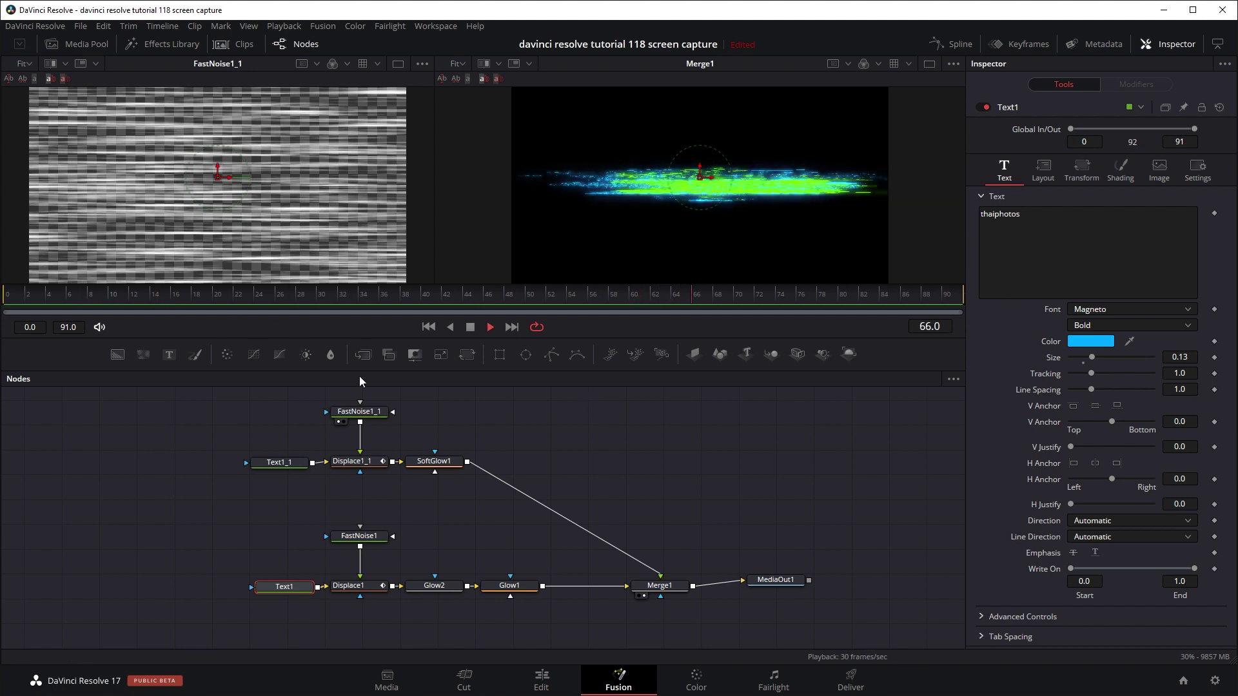